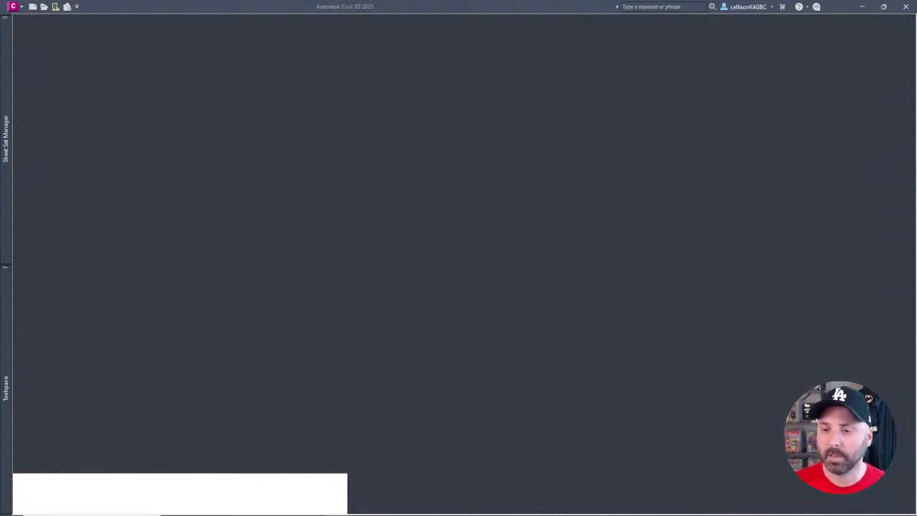
# Switch to Chrome and review the CIVIL3D channel's membership tiers and the watch.civil3d.tv subscription site
pyautogui.click(378, 206)
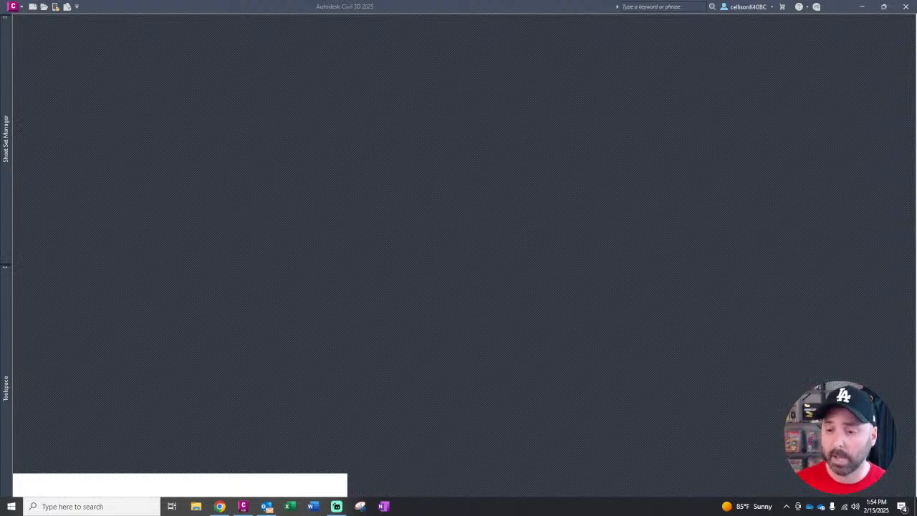
pyautogui.click(219, 506)
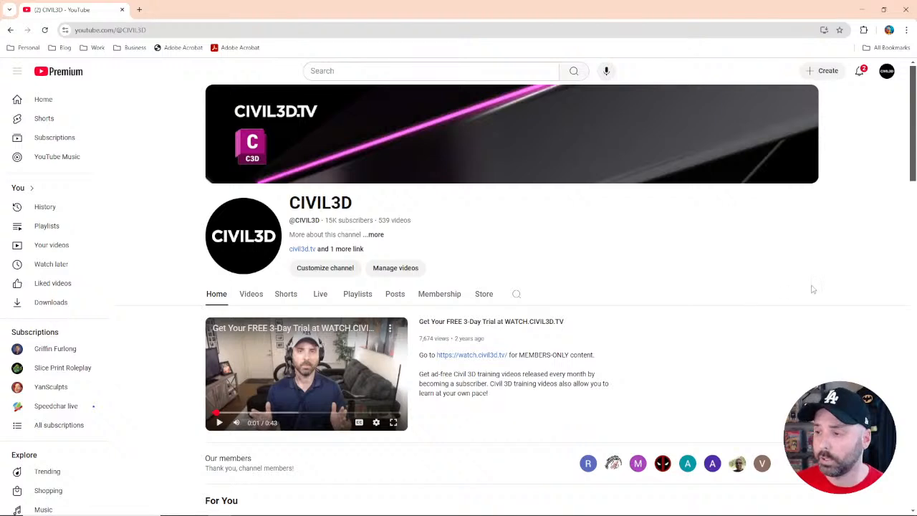
pyautogui.scroll(-1, 809, 290)
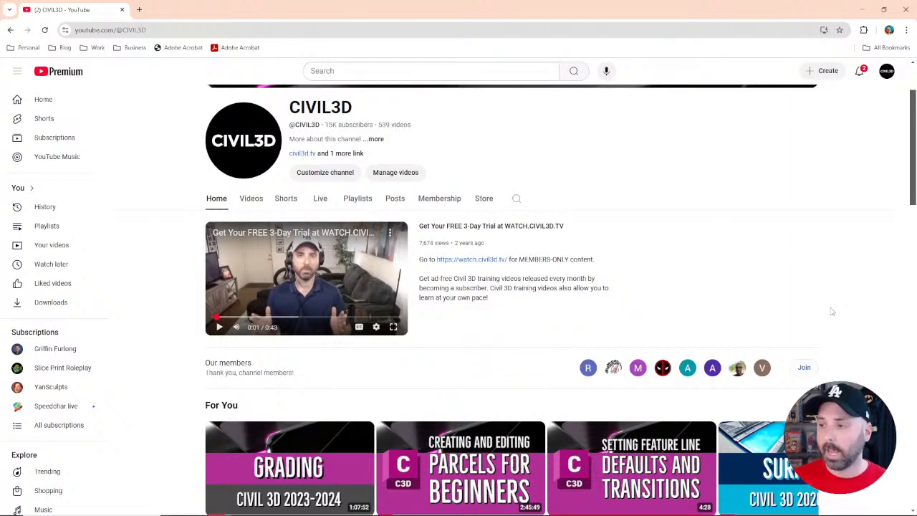
pyautogui.click(803, 368)
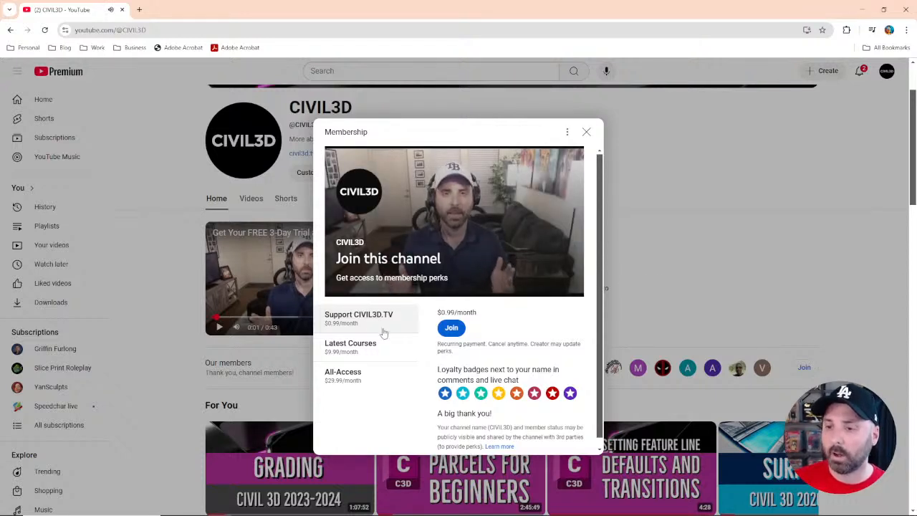
pyautogui.click(587, 133)
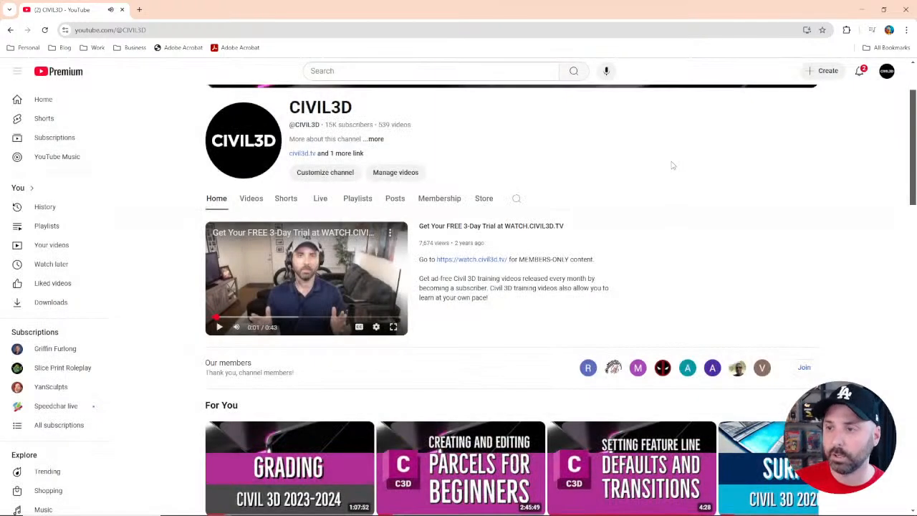
pyautogui.click(493, 260)
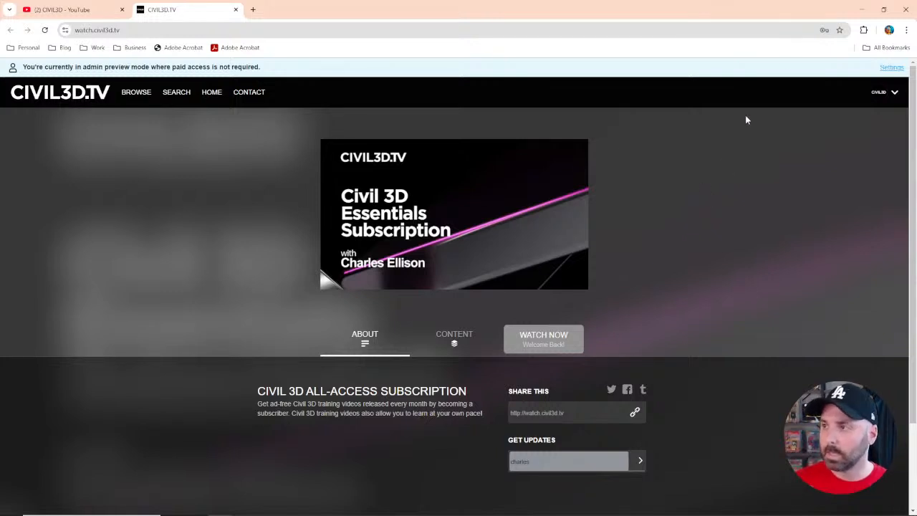
pyautogui.click(863, 11)
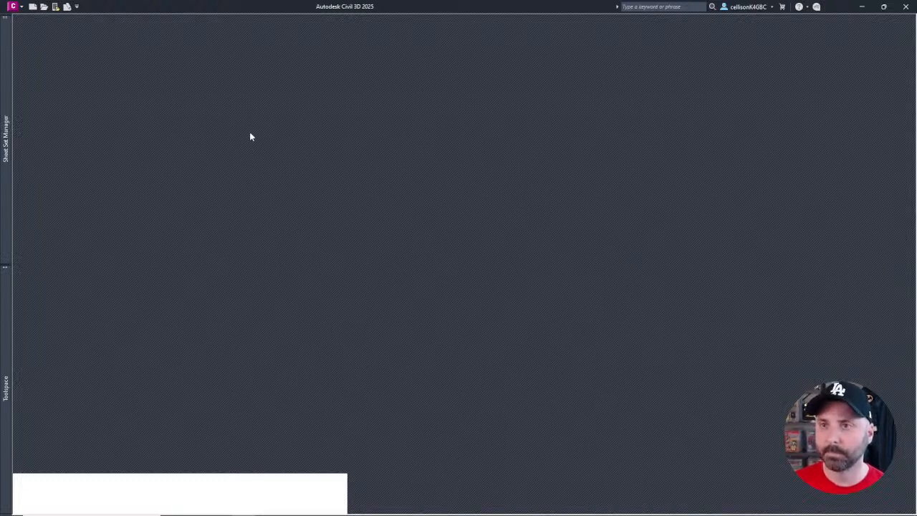
# Start opening an existing drawing file and set the file type filter to Drawing Template (*.dwt)
pyautogui.click(17, 8)
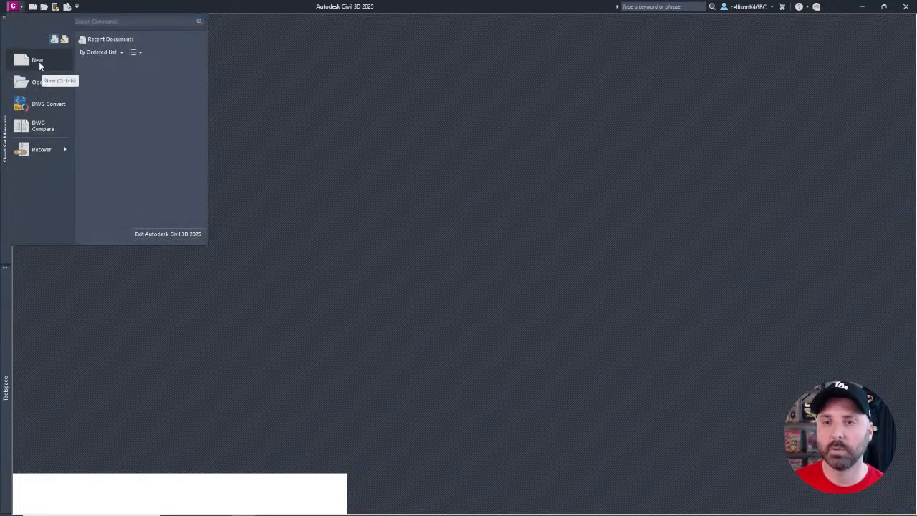
pyautogui.moveTo(40, 86)
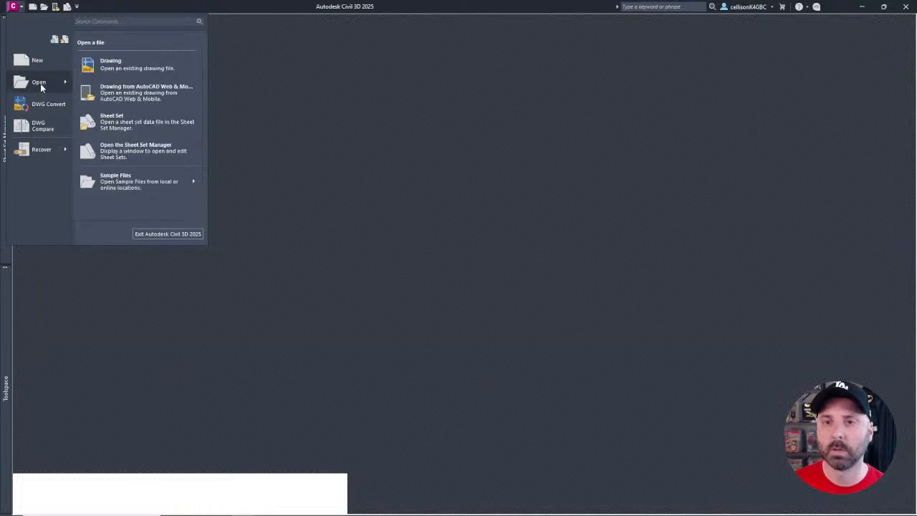
pyautogui.click(107, 68)
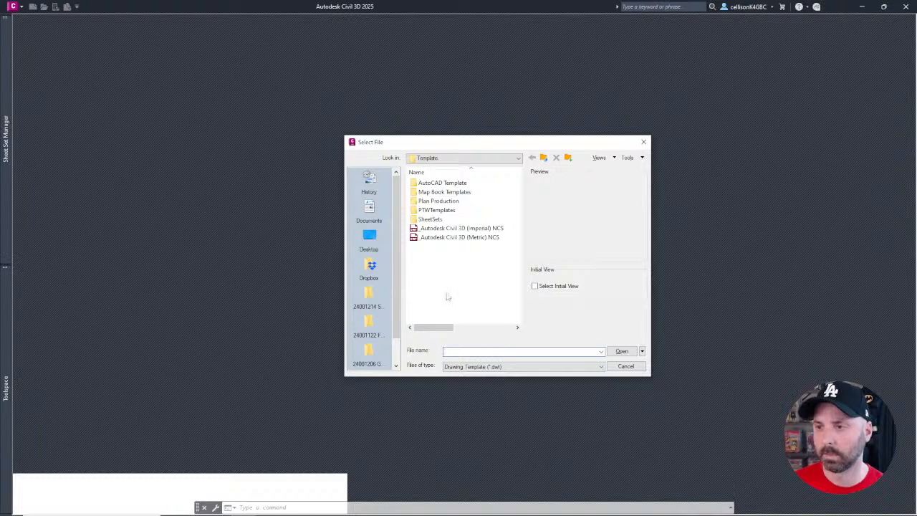
pyautogui.click(509, 367)
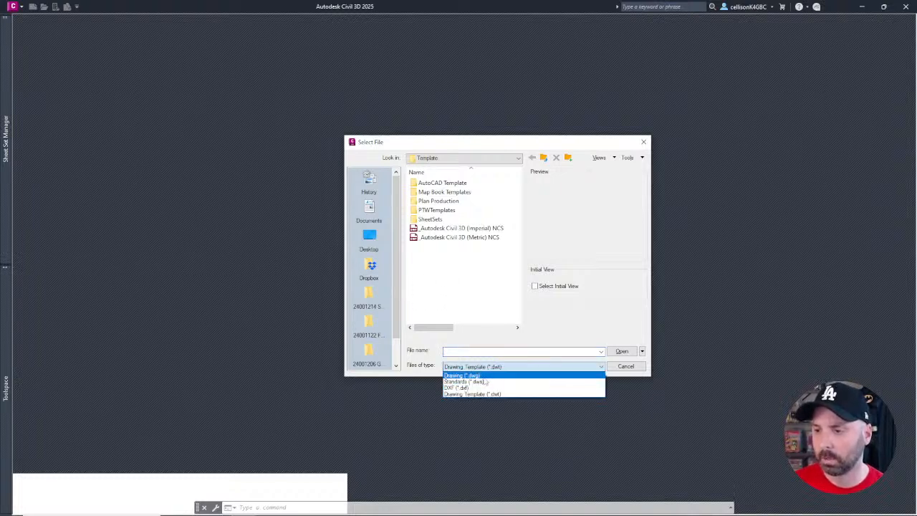
pyautogui.click(479, 375)
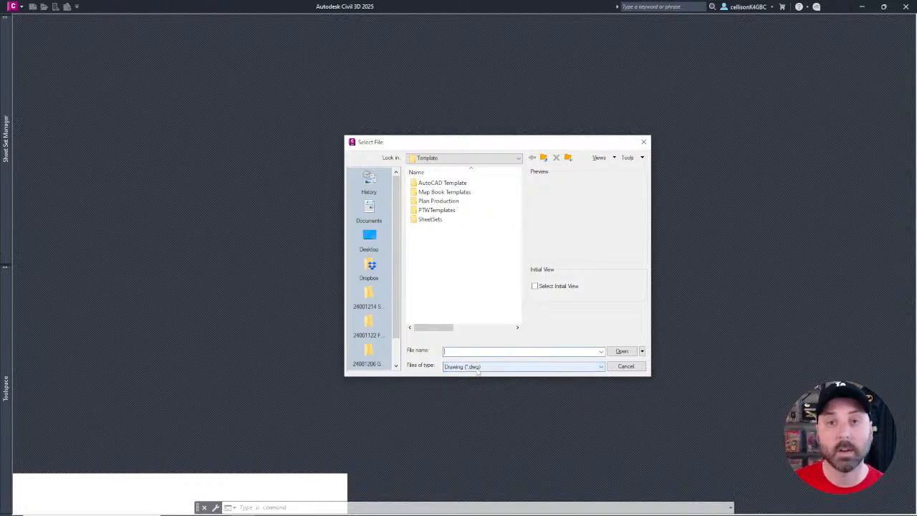
pyautogui.click(485, 368)
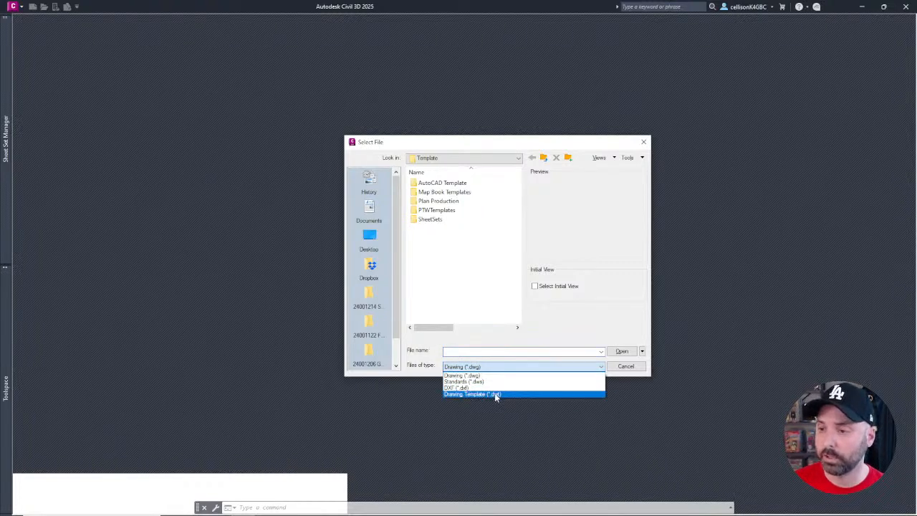
pyautogui.click(506, 393)
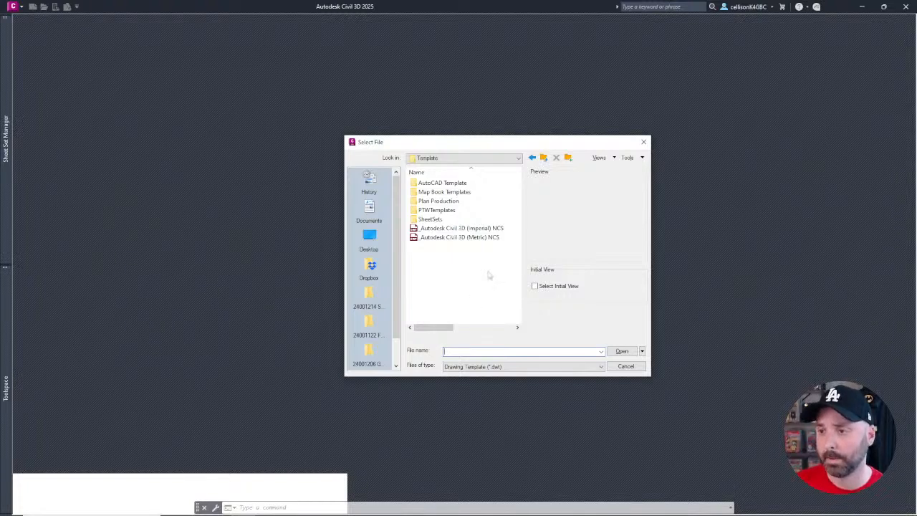
# Open the _Autodesk Civil 3D (Imperial) NCS template from the Template folder
pyautogui.click(490, 229)
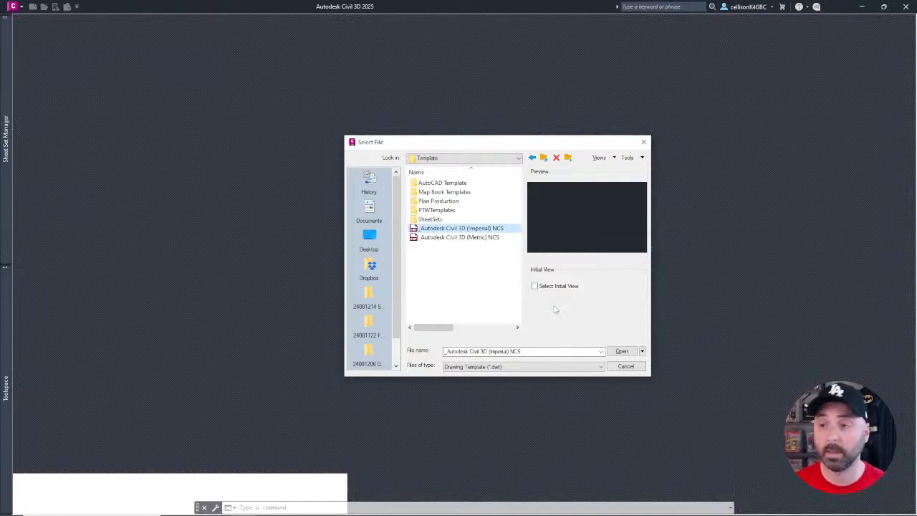
pyautogui.click(484, 239)
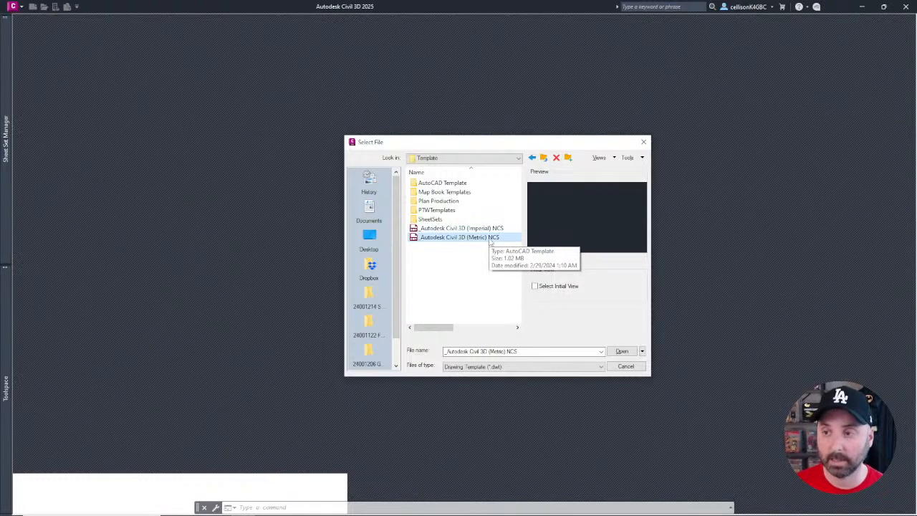
pyautogui.click(491, 230)
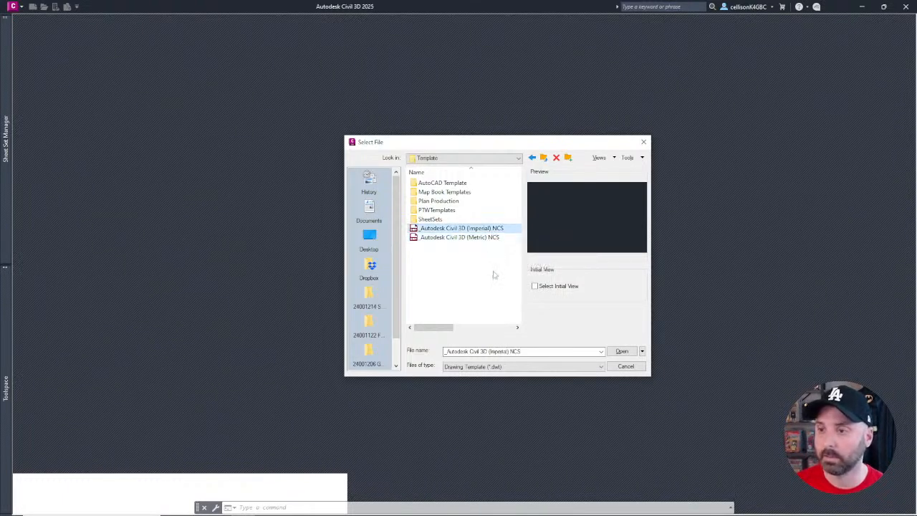
pyautogui.click(622, 351)
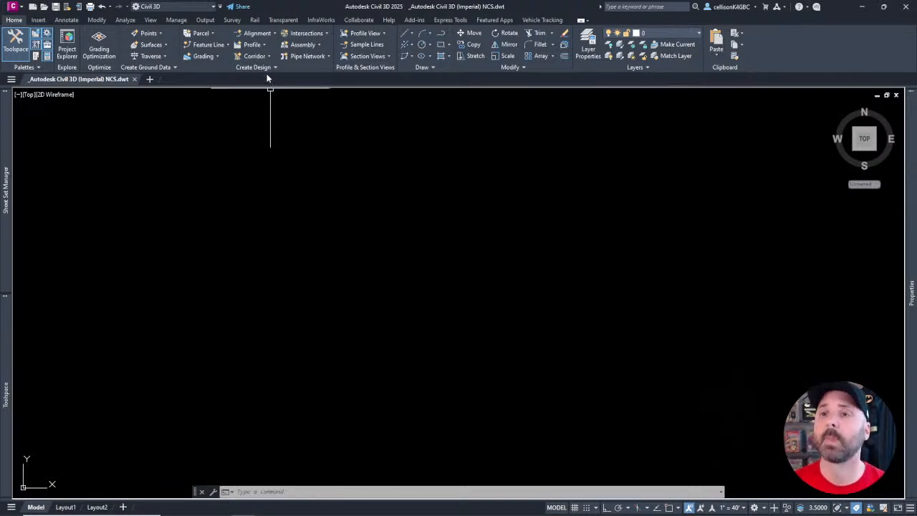
# Create a pipe network with the Standard parts list, adding "Storm" in front of the default network name
pyautogui.click(326, 57)
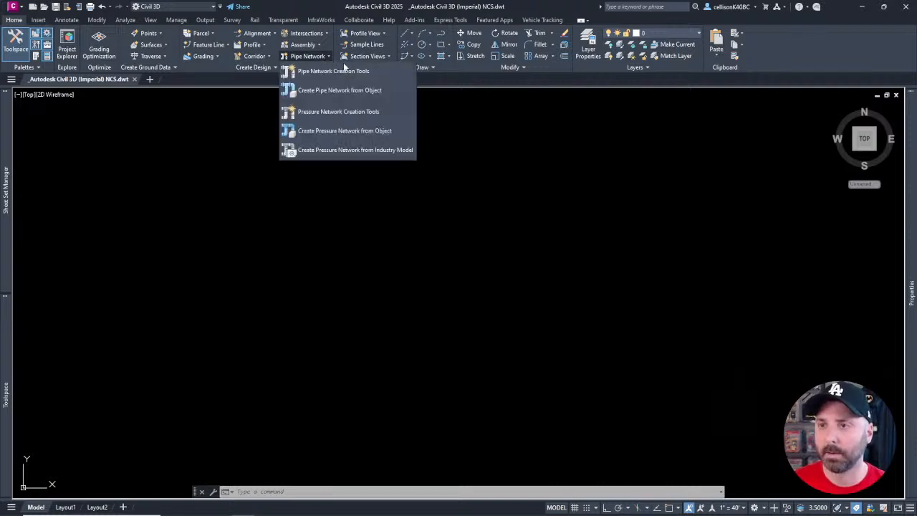
pyautogui.click(375, 72)
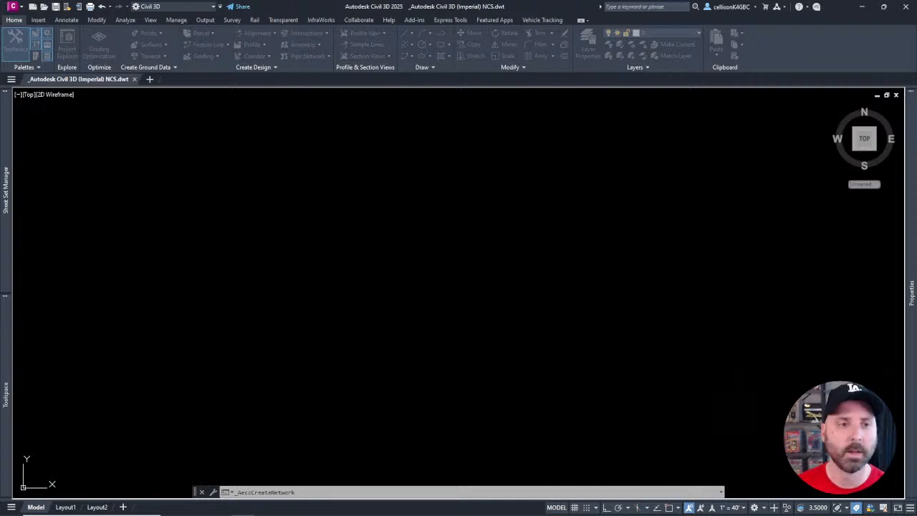
pyautogui.moveTo(384, 171); pyautogui.dragTo(453, 157)
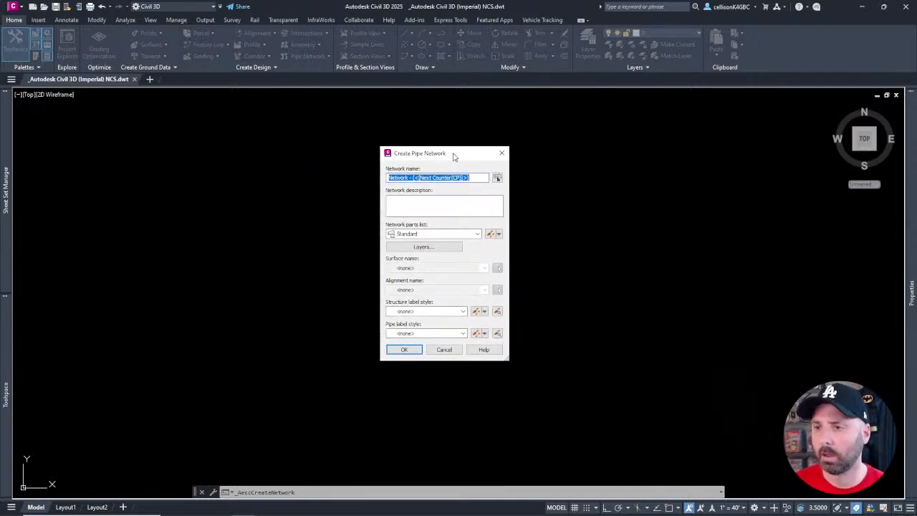
pyautogui.click(410, 178)
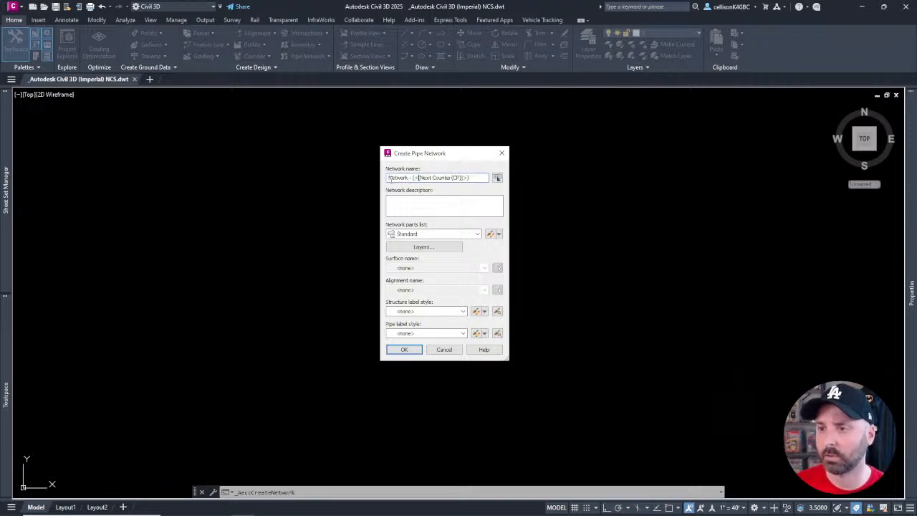
pyautogui.write('Storm')
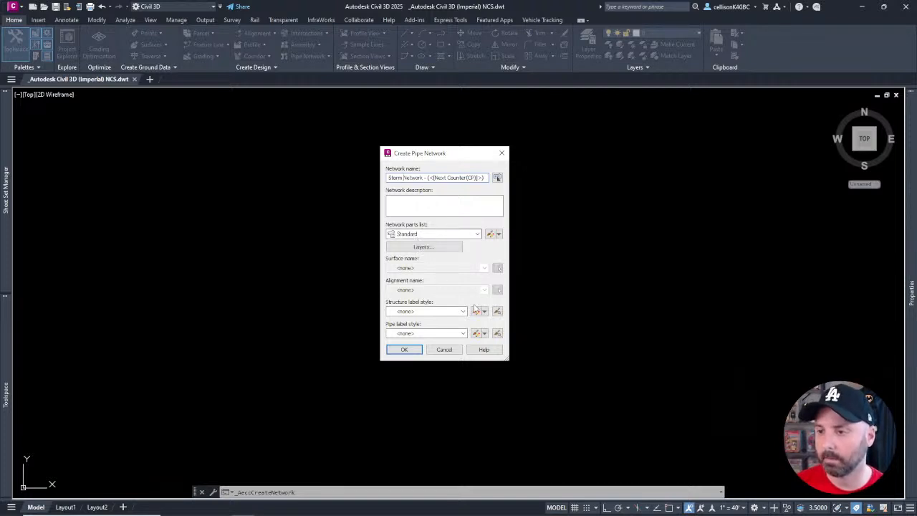
pyautogui.click(405, 350)
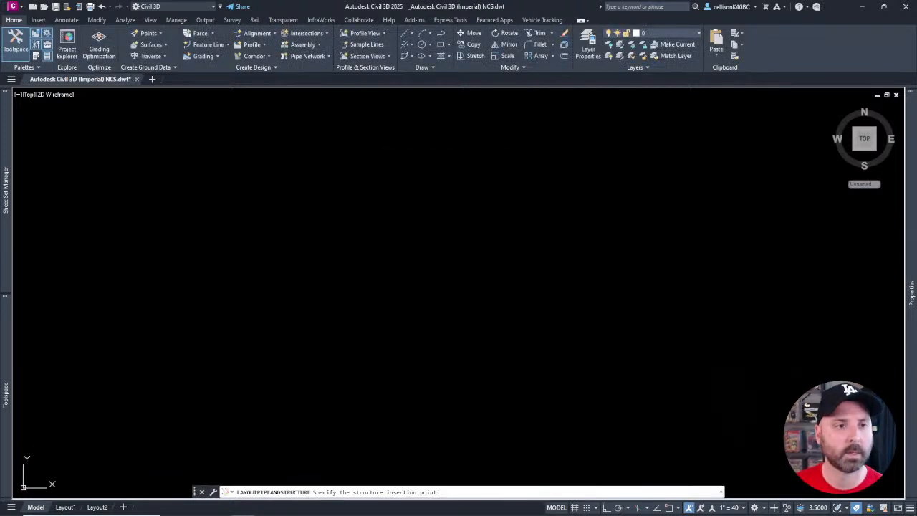
# Set the network's structure to the 48 inch dia 24 inch cone Concentric Structure from the Concentric Cylindrical Structure NF family
pyautogui.moveTo(329, 169); pyautogui.dragTo(431, 155)
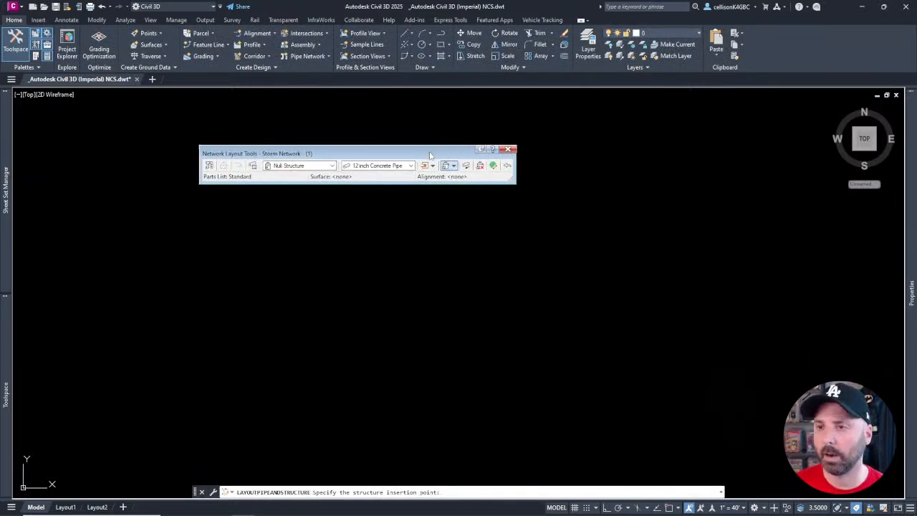
pyautogui.click(331, 165)
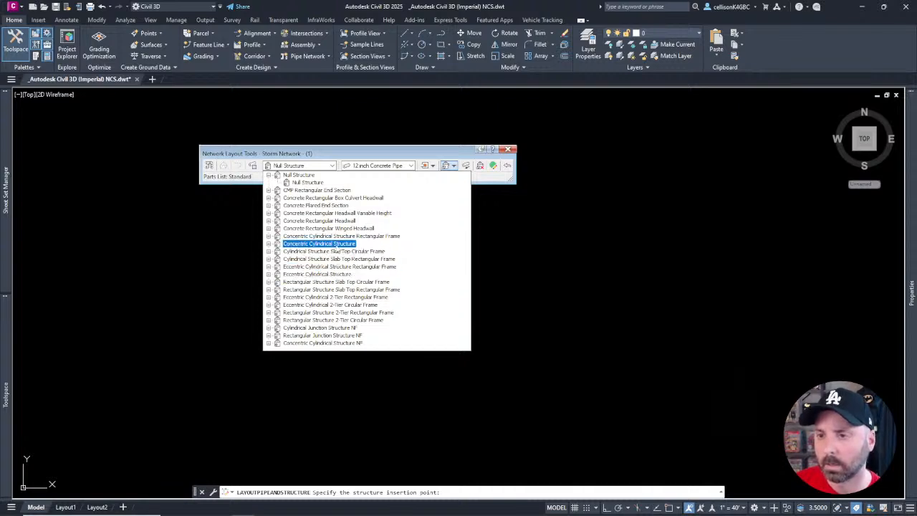
pyautogui.click(269, 243)
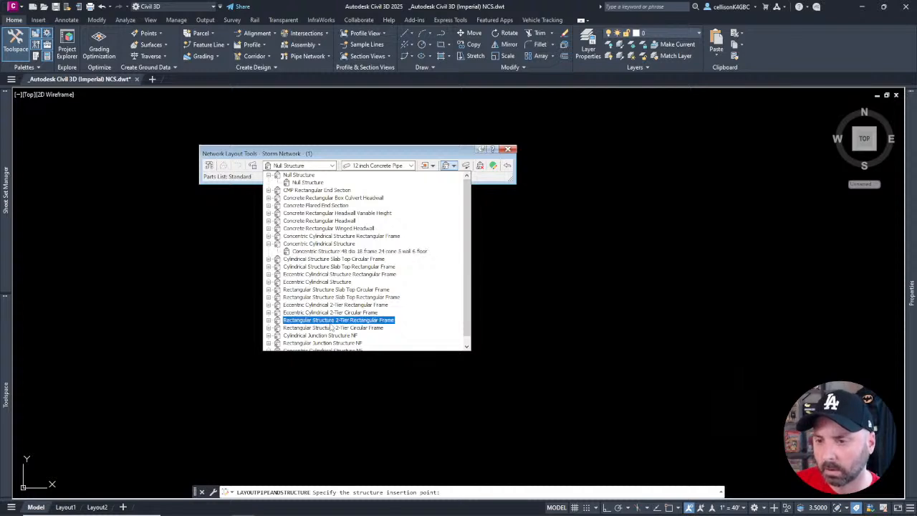
pyautogui.scroll(-1, 281, 335)
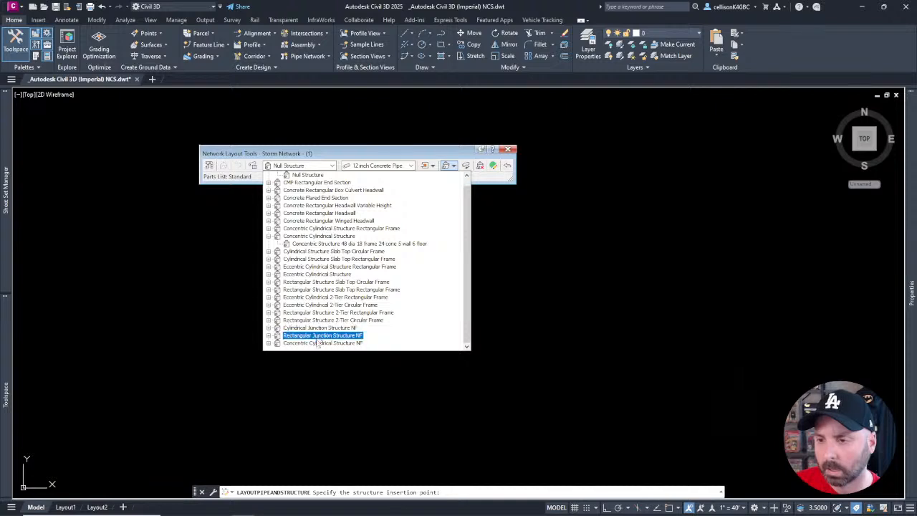
pyautogui.click(268, 342)
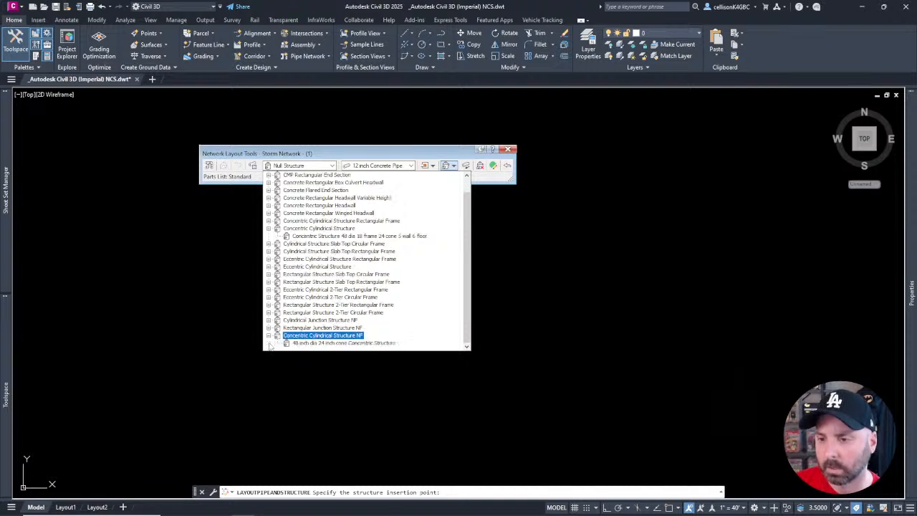
pyautogui.click(309, 346)
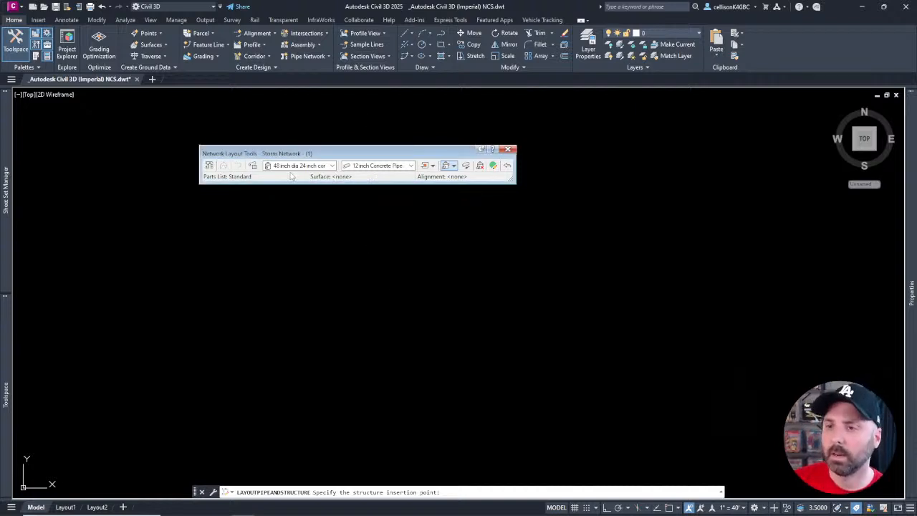
# Choose 12 inch Concrete Pipe as the pipe size for the storm network layout
pyautogui.click(411, 165)
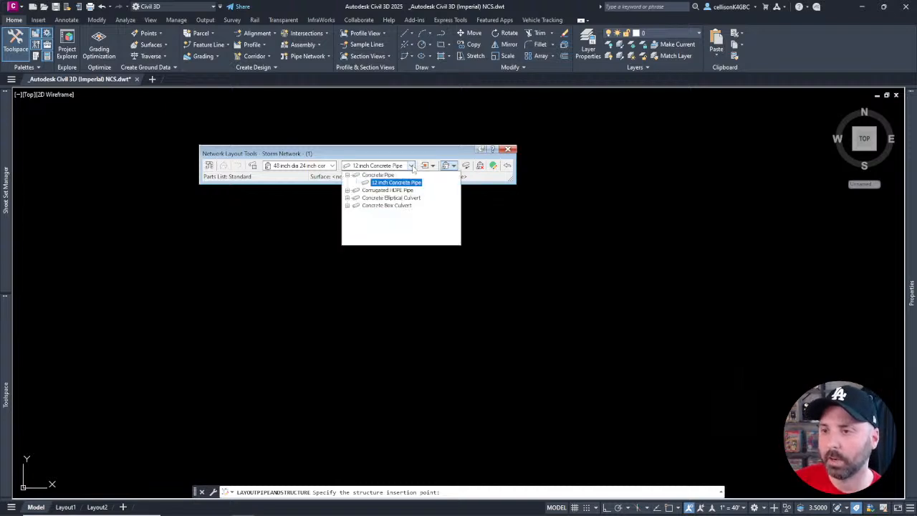
pyautogui.click(347, 176)
pyautogui.click(347, 176)
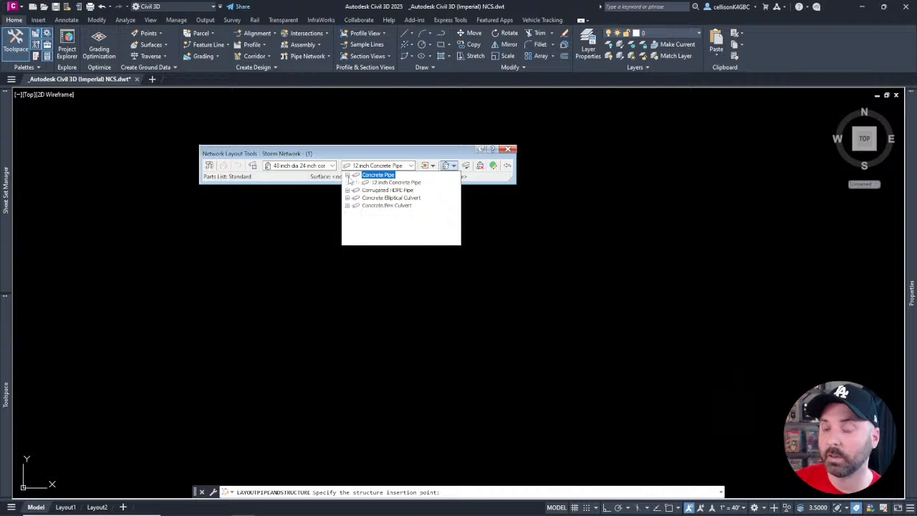
pyautogui.click(384, 184)
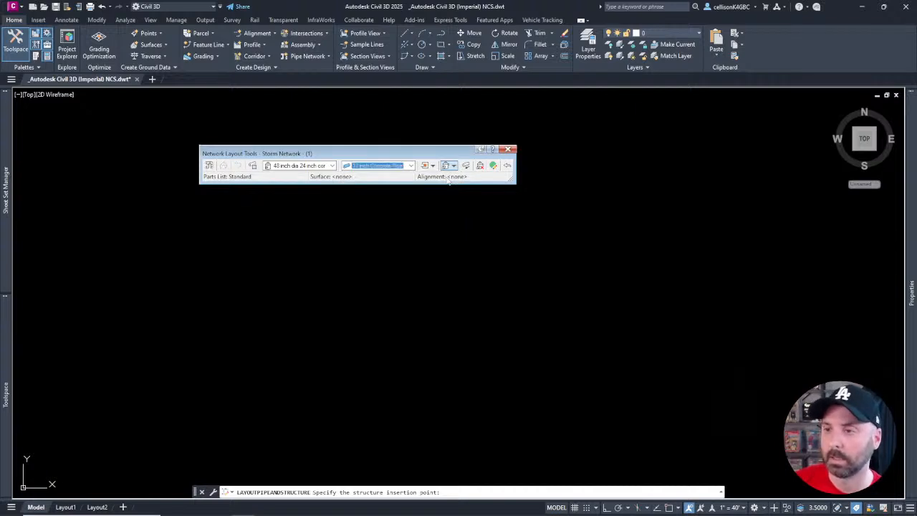
# Place two structures joined by a horizontal 12 inch concrete pipe, with Ortho on, and end the layout command
pyautogui.moveTo(412, 154); pyautogui.dragTo(248, 107)
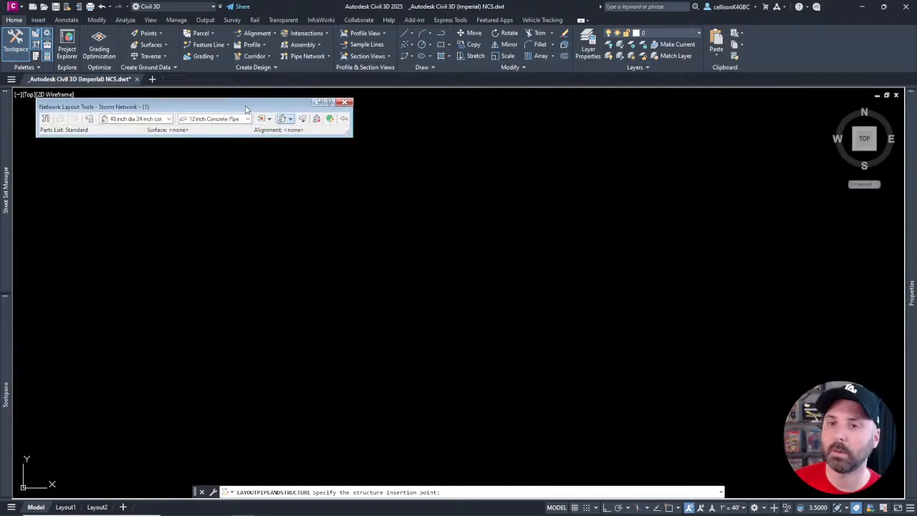
pyautogui.click(245, 256)
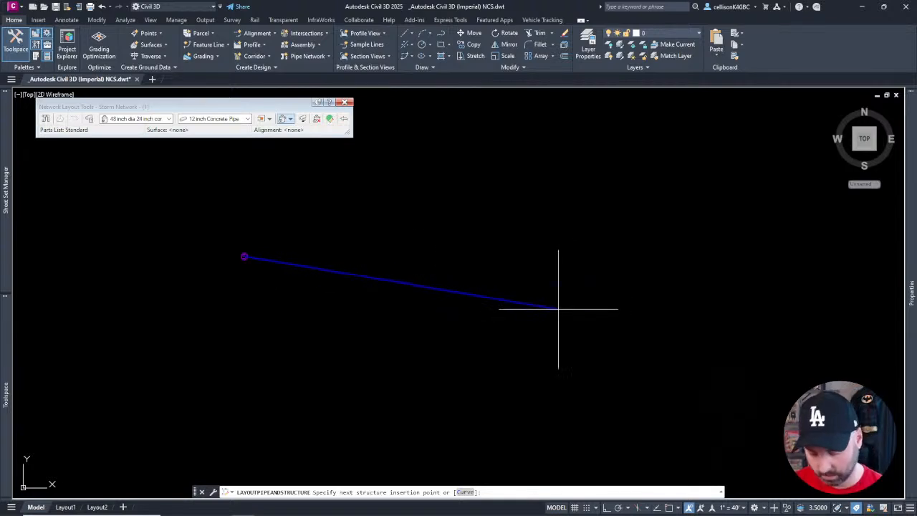
pyautogui.press('F8')
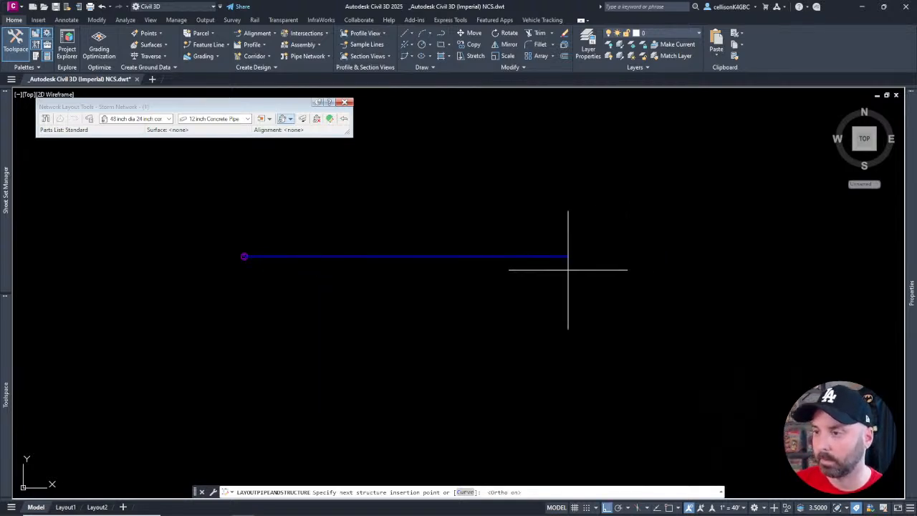
pyautogui.click(387, 260)
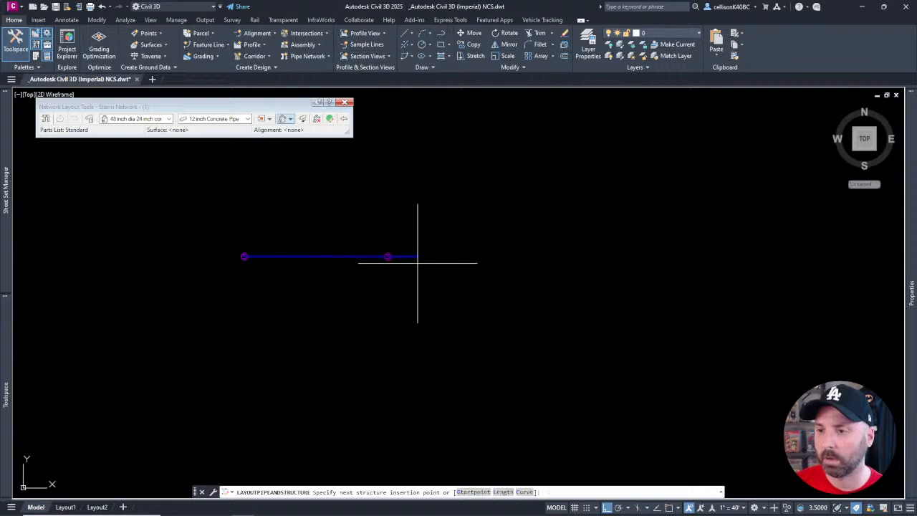
pyautogui.press('Return')
pyautogui.scroll(6, 310, 262)
pyautogui.moveTo(310, 262); pyautogui.dragTo(460, 281, button='middle')
pyautogui.scroll(-2, 449, 276)
pyautogui.scroll(2, 446, 297)
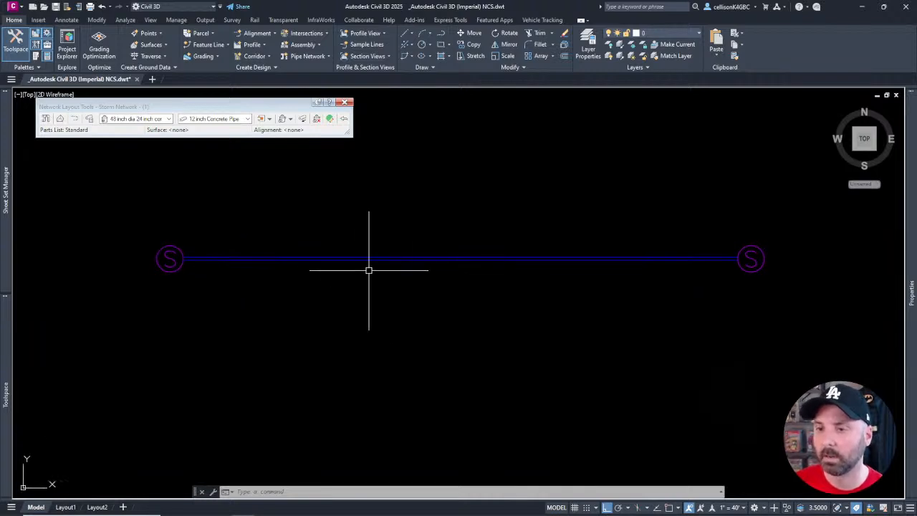
pyautogui.click(324, 261)
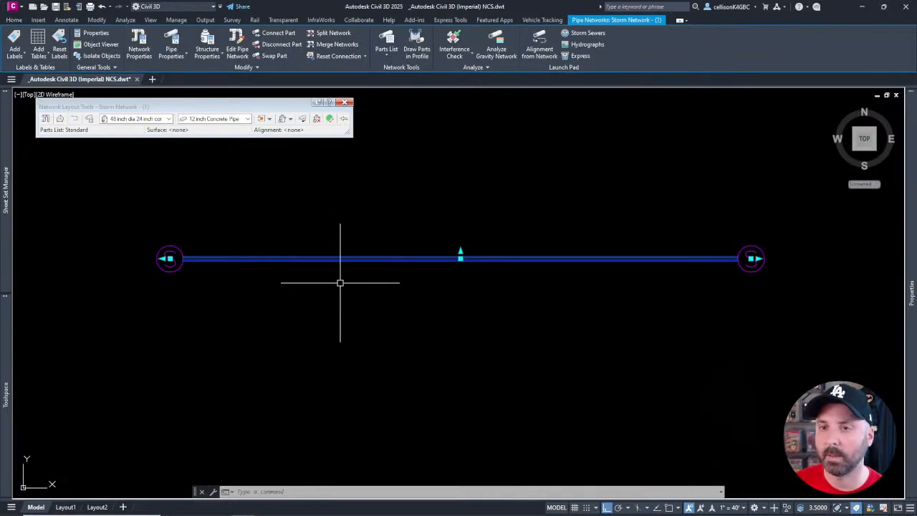
pyautogui.press('Escape')
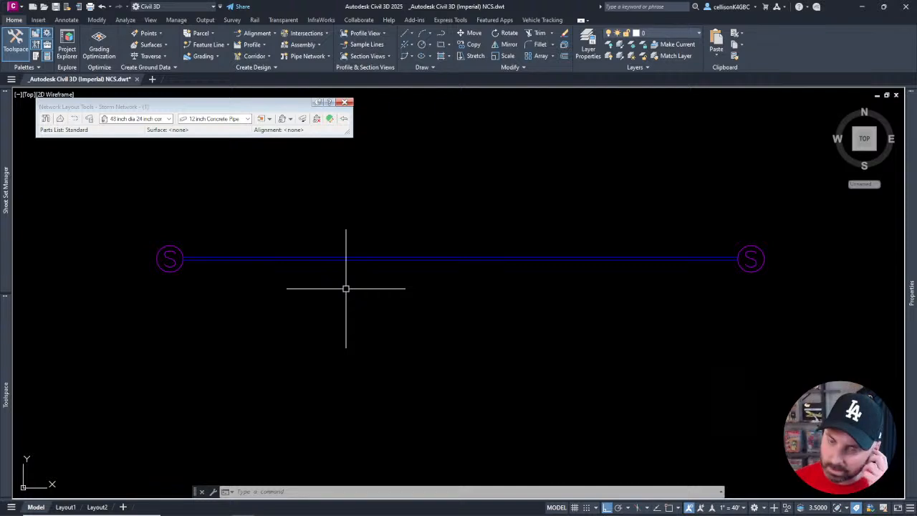
pyautogui.moveTo(355, 288); pyautogui.dragTo(363, 287, button='middle')
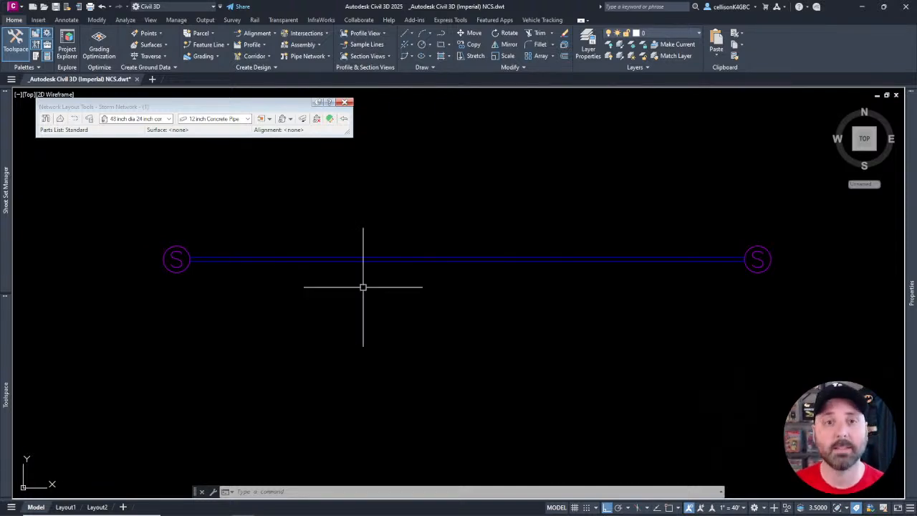
pyautogui.click(260, 259)
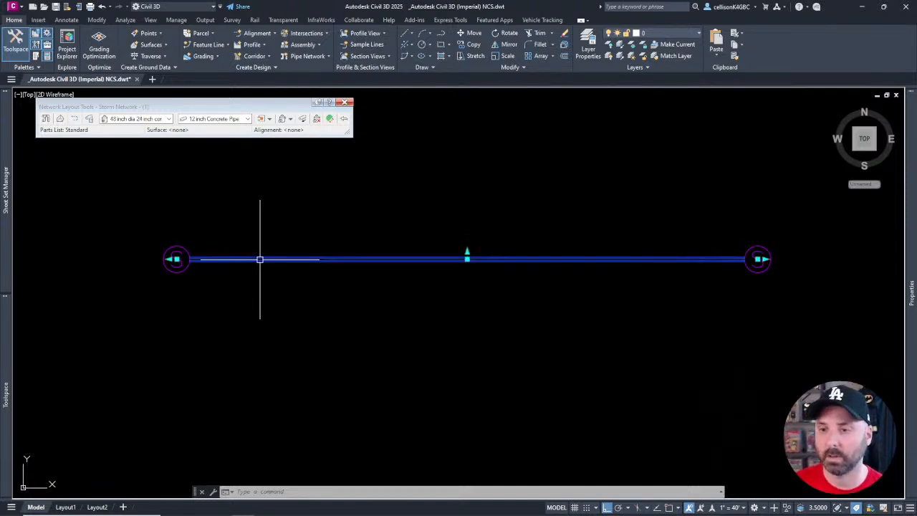
pyautogui.press('Escape')
pyautogui.click(182, 247)
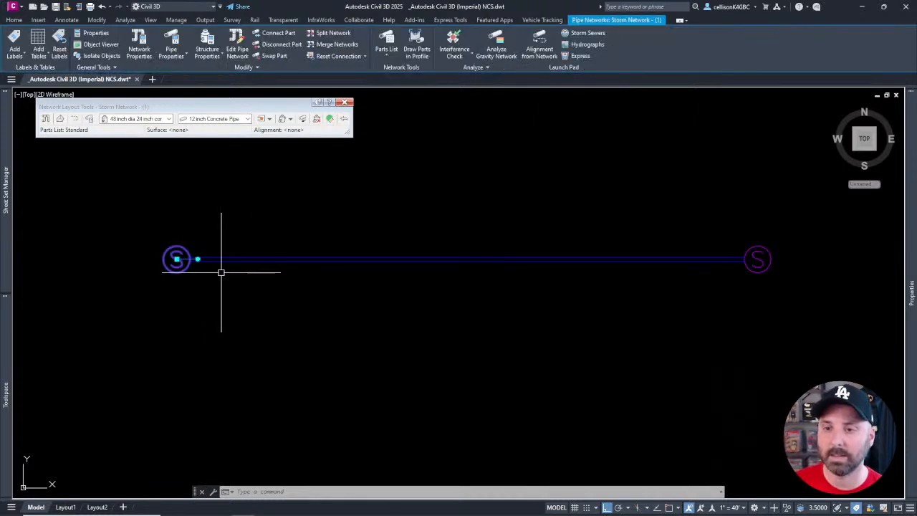
pyautogui.press('Escape')
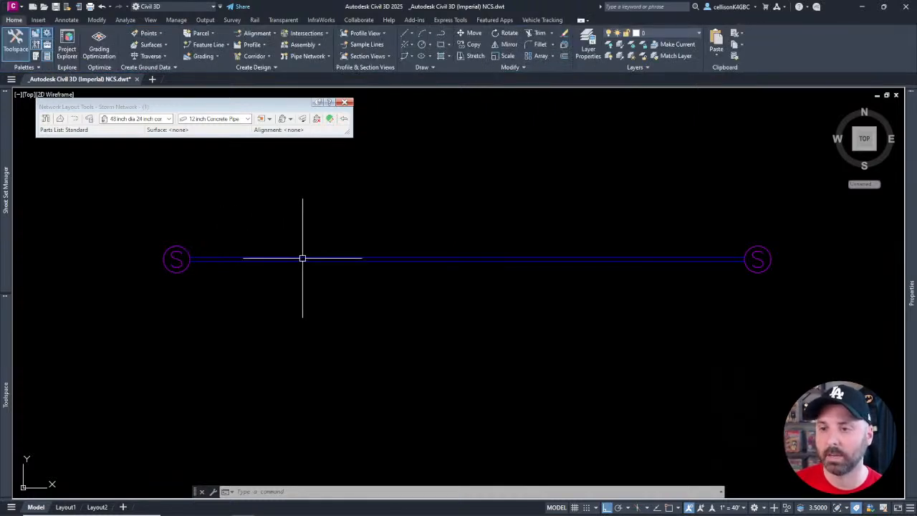
# Open the style of the pipe between the two structures for editing, keeping the dialog clear of the pipe
pyautogui.click(302, 258)
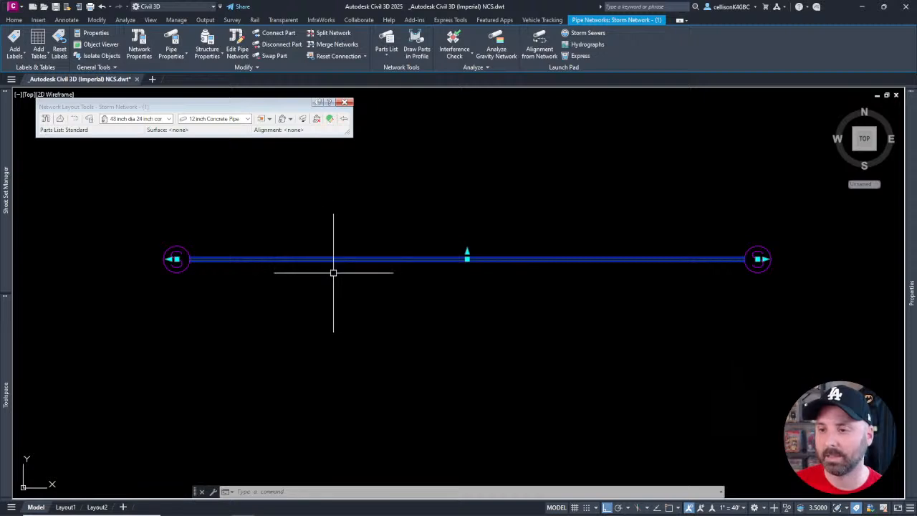
pyautogui.rightClick(333, 273)
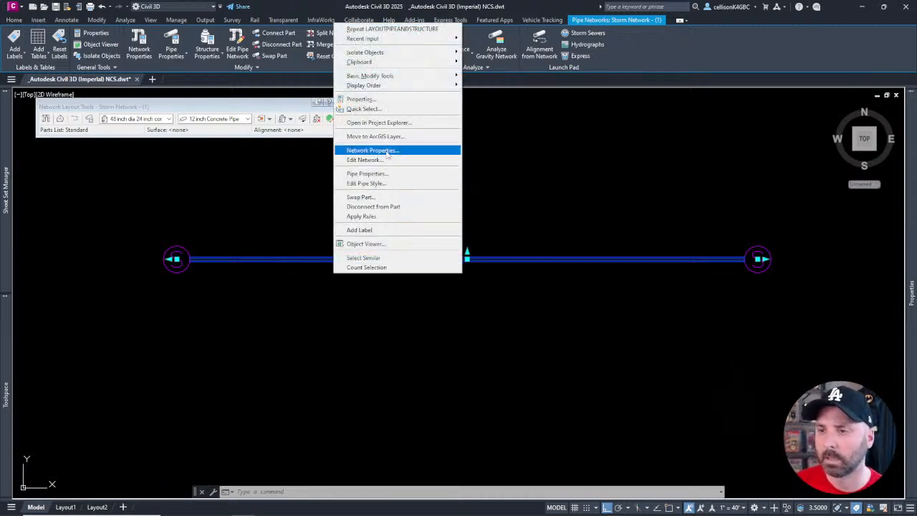
pyautogui.click(390, 184)
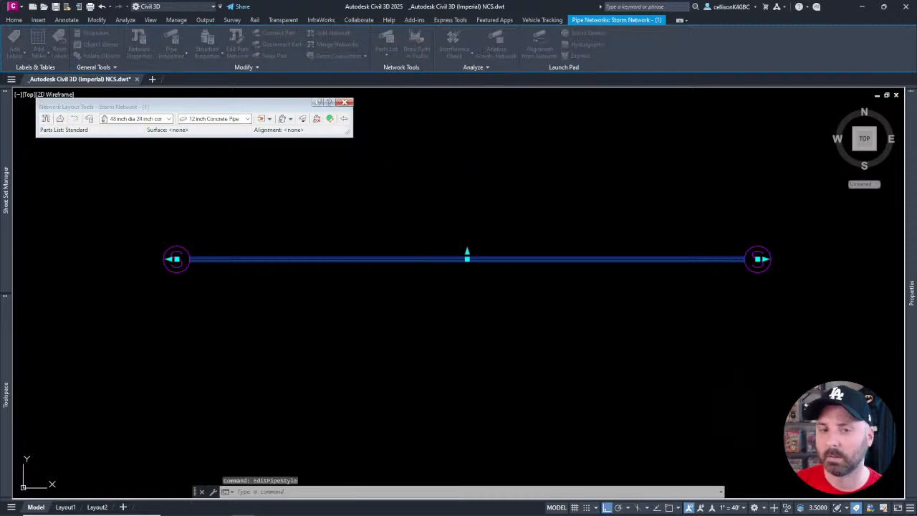
pyautogui.moveTo(496, 217); pyautogui.dragTo(634, 290)
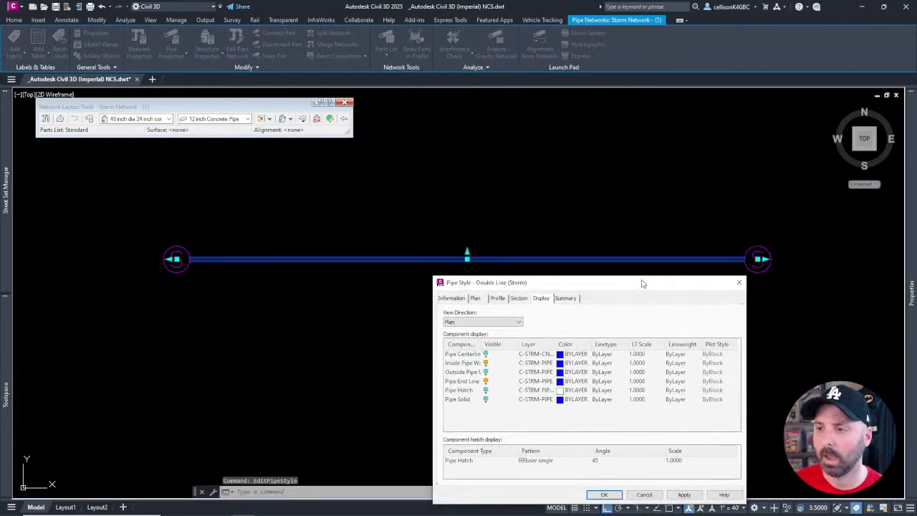
# Set the color of all plan-view components in the Double Line (Storm) pipe style to white and apply it
pyautogui.click(461, 354)
pyautogui.keyDown('shift'); pyautogui.click(466, 400); pyautogui.keyUp('shift')
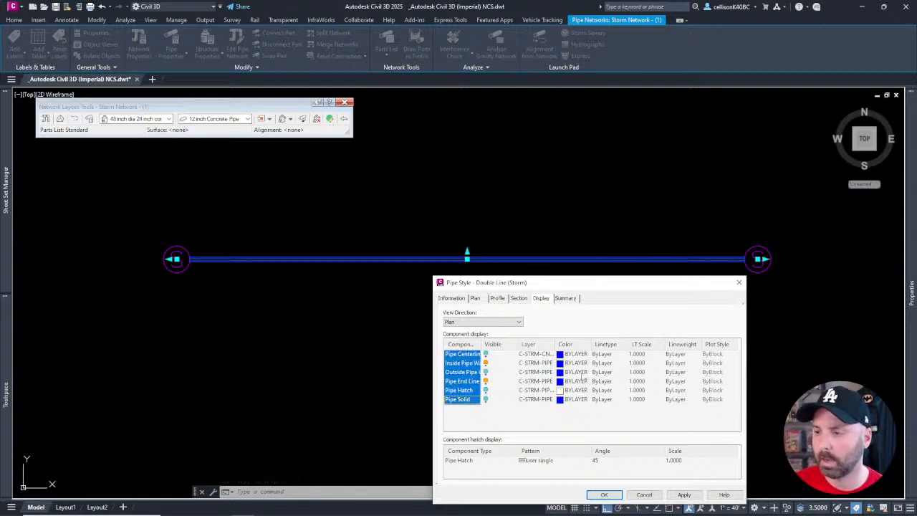
pyautogui.click(563, 360)
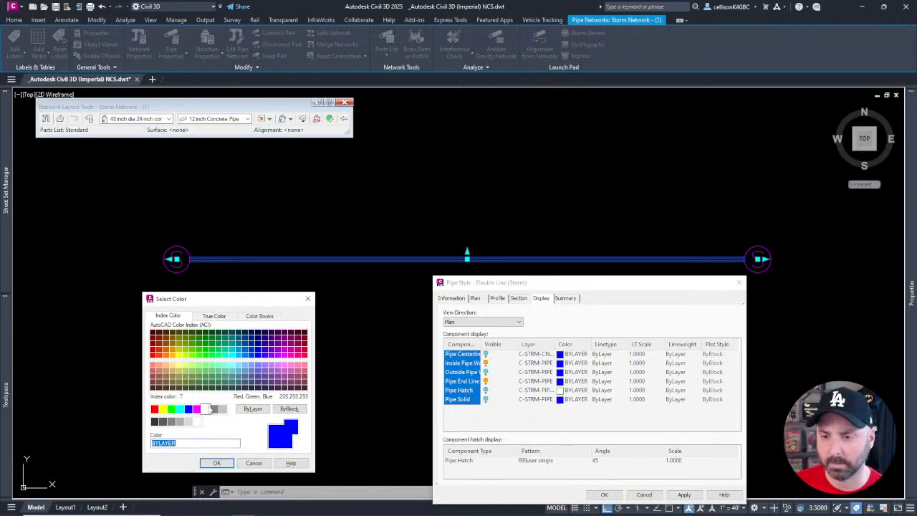
pyautogui.click(205, 409)
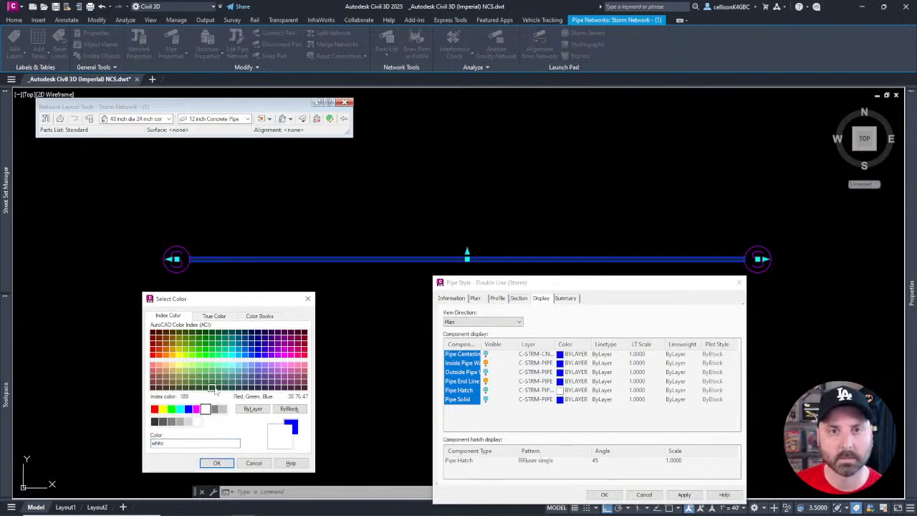
pyautogui.click(217, 463)
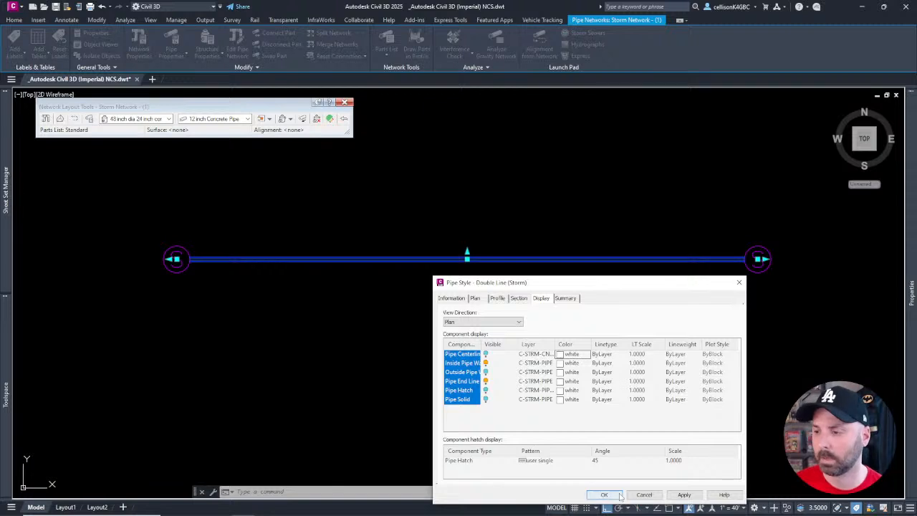
pyautogui.click(684, 494)
pyautogui.click(605, 493)
pyautogui.press('Escape')
pyautogui.press('Escape')
pyautogui.press('Escape')
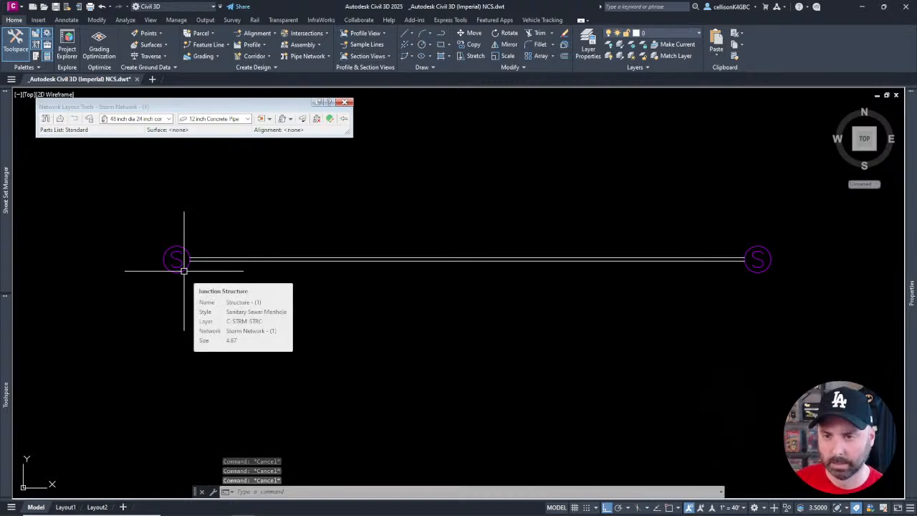
# Open the style of the structure at the pipe's west end for editing, keeping the dialog clear of it
pyautogui.click(184, 270)
pyautogui.rightClick(193, 279)
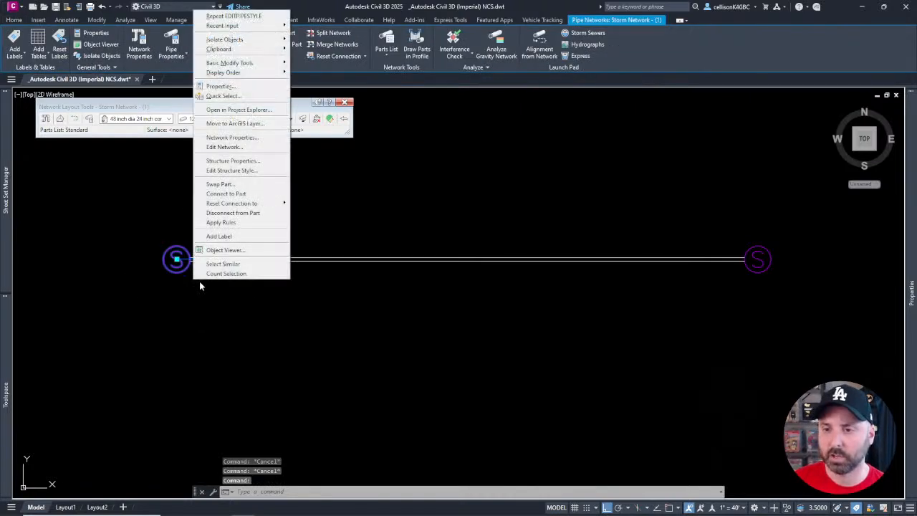
pyautogui.click(242, 171)
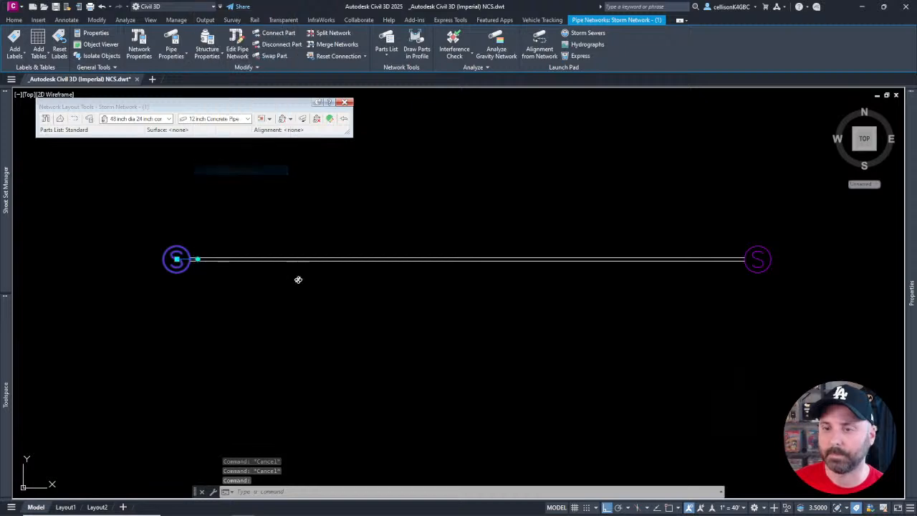
pyautogui.moveTo(174, 267); pyautogui.dragTo(580, 279)
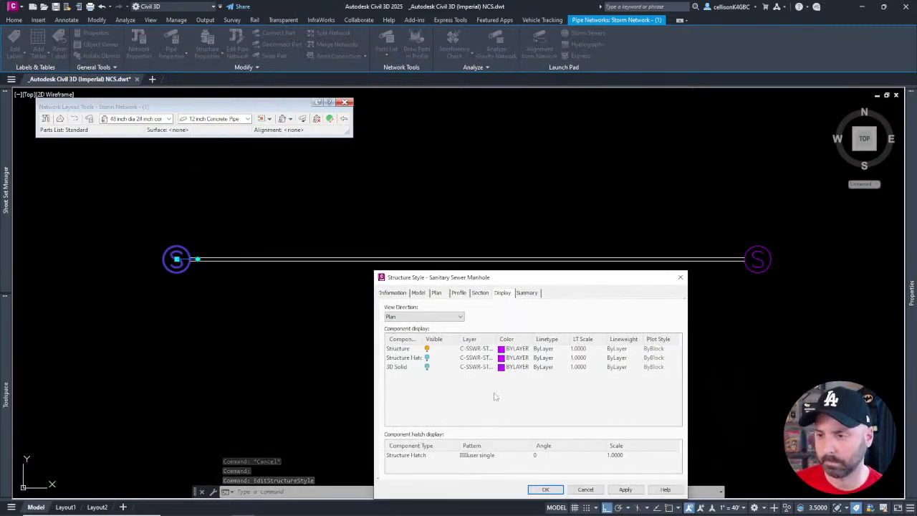
# Set the Structure, Structure Hatch and 3D Solid plan components of the Sanitary Sewer Manhole style to white and save the style
pyautogui.click(398, 349)
pyautogui.keyDown('shift'); pyautogui.click(406, 366); pyautogui.keyUp('shift')
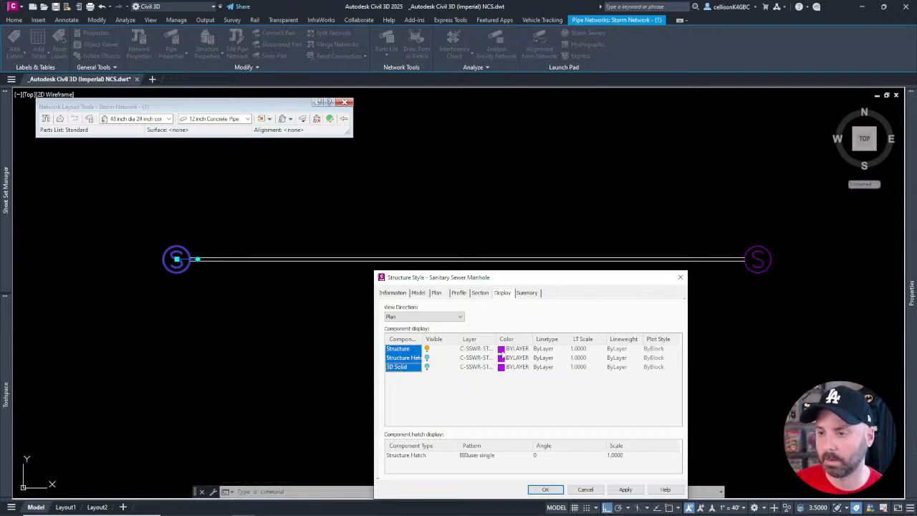
pyautogui.click(467, 398)
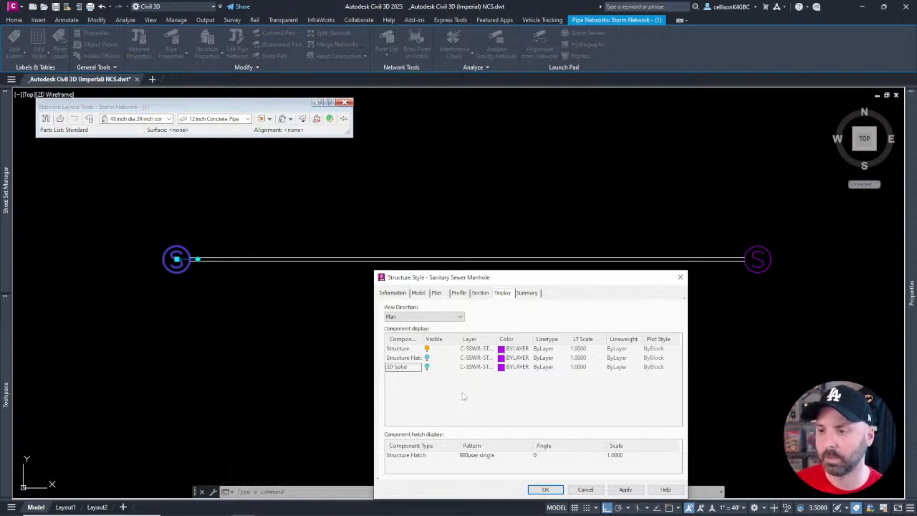
pyautogui.click(400, 349)
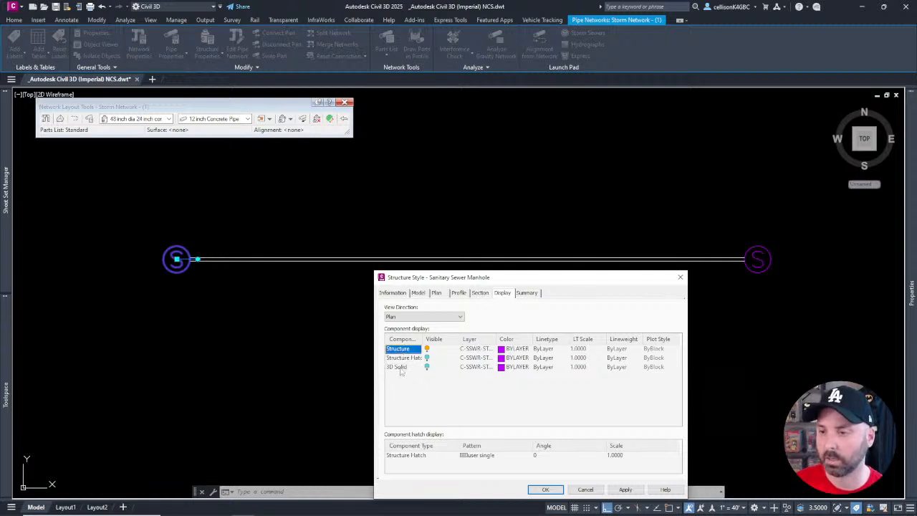
pyautogui.keyDown('shift'); pyautogui.click(401, 368); pyautogui.keyUp('shift')
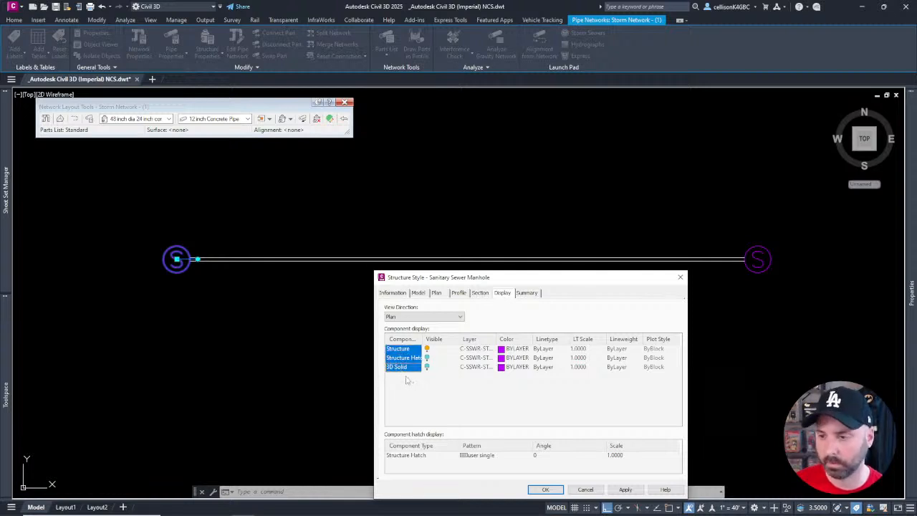
pyautogui.moveTo(423, 339); pyautogui.dragTo(436, 339)
pyautogui.click(515, 367)
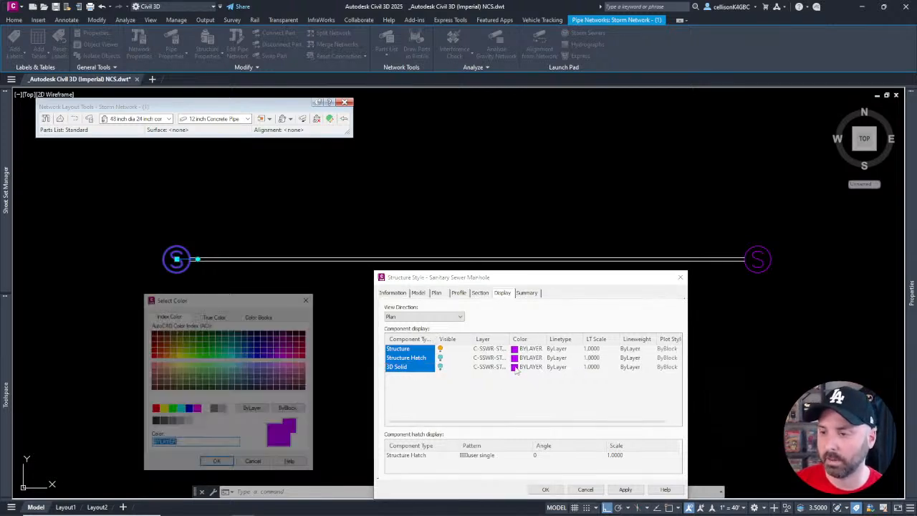
pyautogui.click(205, 409)
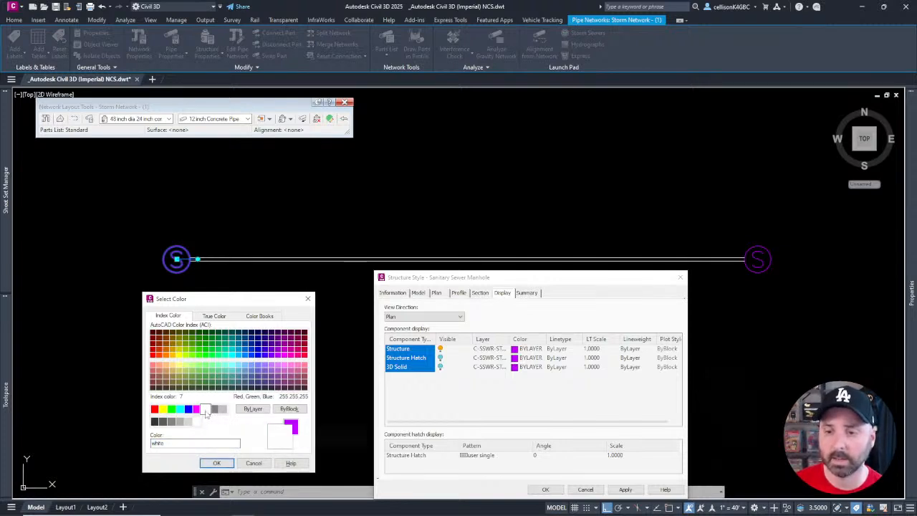
pyautogui.click(216, 462)
pyautogui.click(546, 490)
pyautogui.press('Escape')
pyautogui.press('Escape')
pyautogui.press('Escape')
pyautogui.moveTo(401, 301); pyautogui.dragTo(429, 312, button='middle')
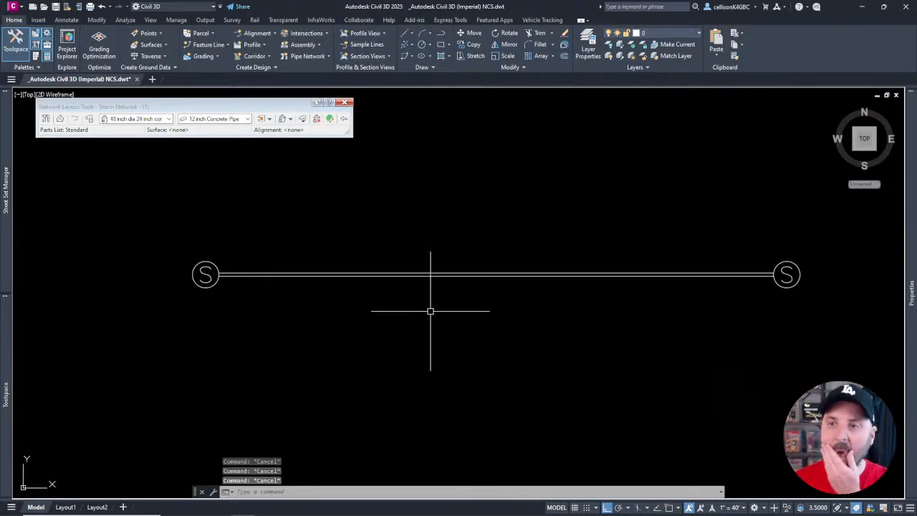
pyautogui.click(394, 275)
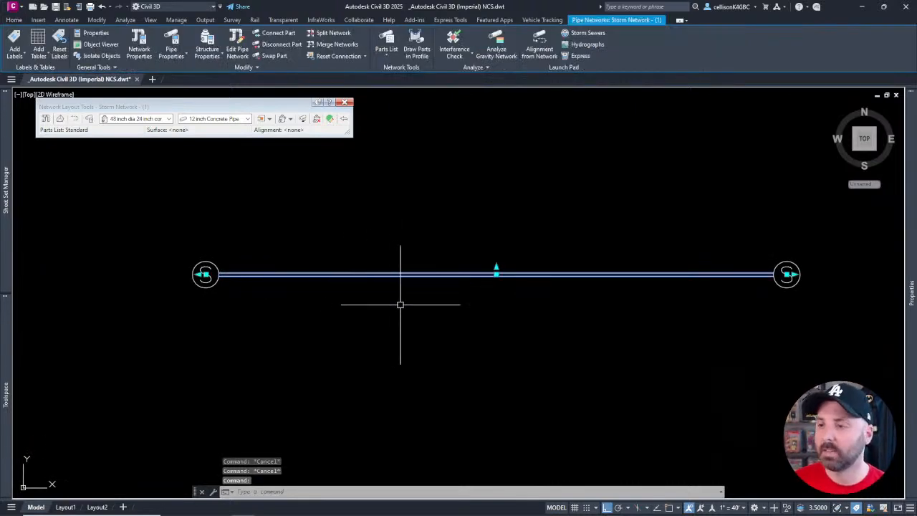
pyautogui.scroll(4, 298, 279)
pyautogui.press('Escape')
pyautogui.moveTo(299, 279); pyautogui.dragTo(309, 310, button='middle')
pyautogui.write('da')
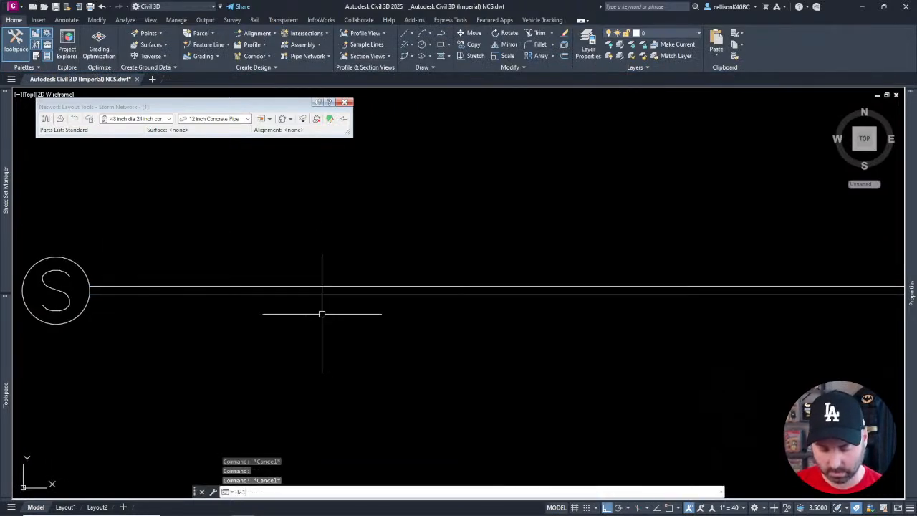
pyautogui.write('l')
pyautogui.press('Return')
pyautogui.press('Escape')
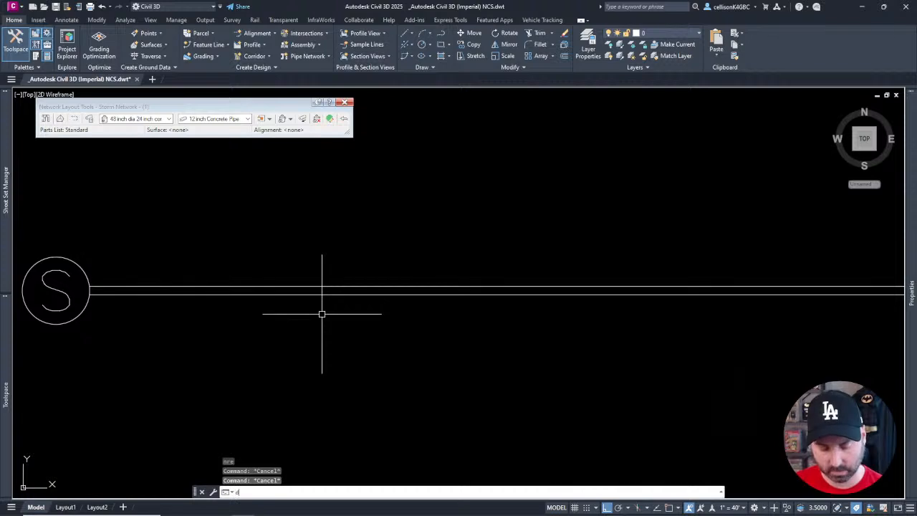
# Add an aligned dimension across the pipe's width, from a nearest point on one wall line perpendicular to the other
pyautogui.write('dal')
pyautogui.press('Return')
pyautogui.write('nea')
pyautogui.press('Return')
pyautogui.click(347, 285)
pyautogui.write('per')
pyautogui.press('Return')
pyautogui.click(348, 287)
pyautogui.scroll(-3, 348, 287)
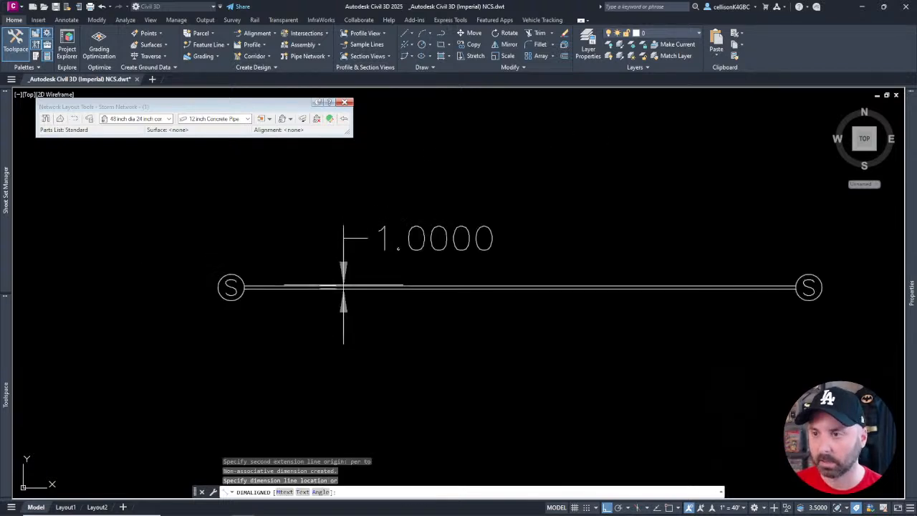
pyautogui.click(403, 249)
pyautogui.press('Escape')
pyautogui.press('Escape')
pyautogui.press('Escape')
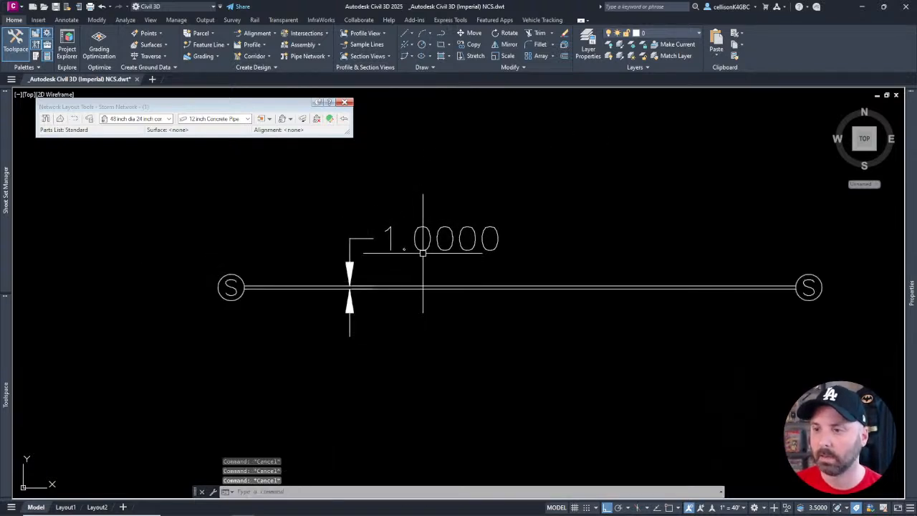
pyautogui.click(422, 249)
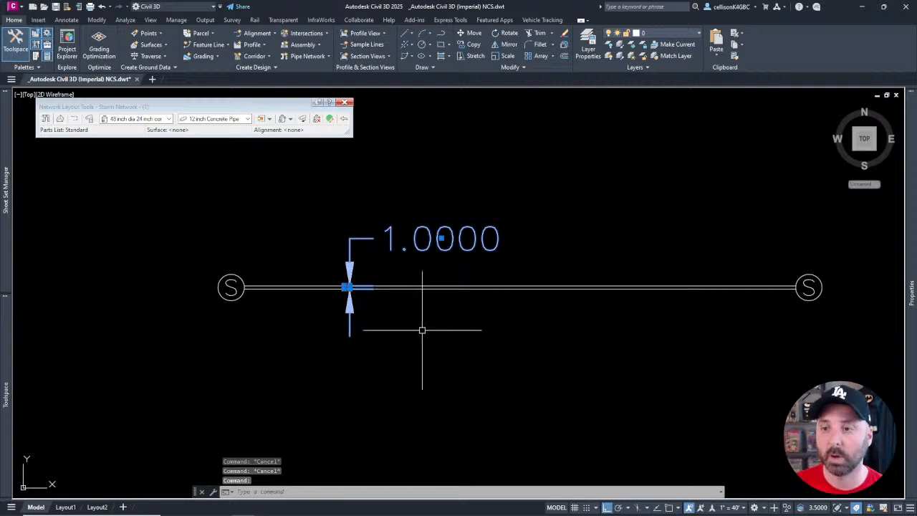
pyautogui.moveTo(424, 329); pyautogui.dragTo(412, 339, button='middle')
pyautogui.press('Escape')
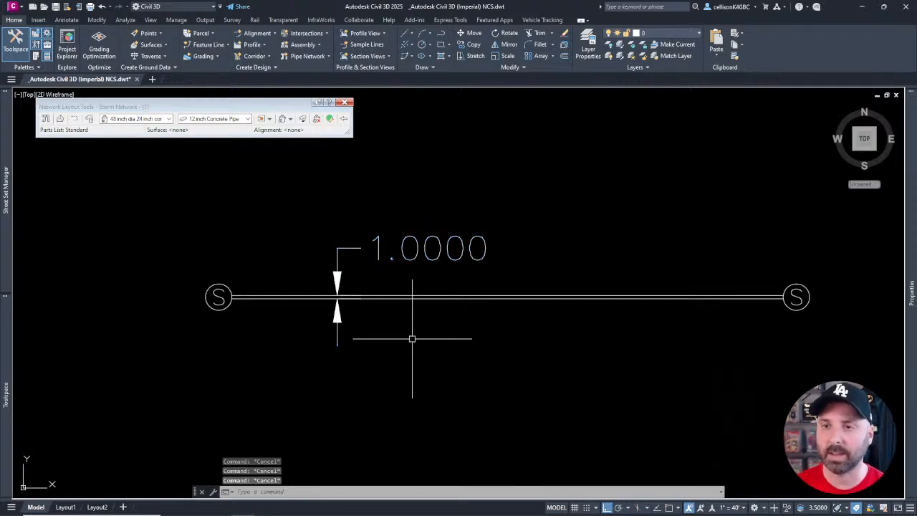
# Keep Standard as the network's parts list and open it for editing, with the dialogs moved clear of the pipe
pyautogui.moveTo(262, 110); pyautogui.dragTo(269, 118)
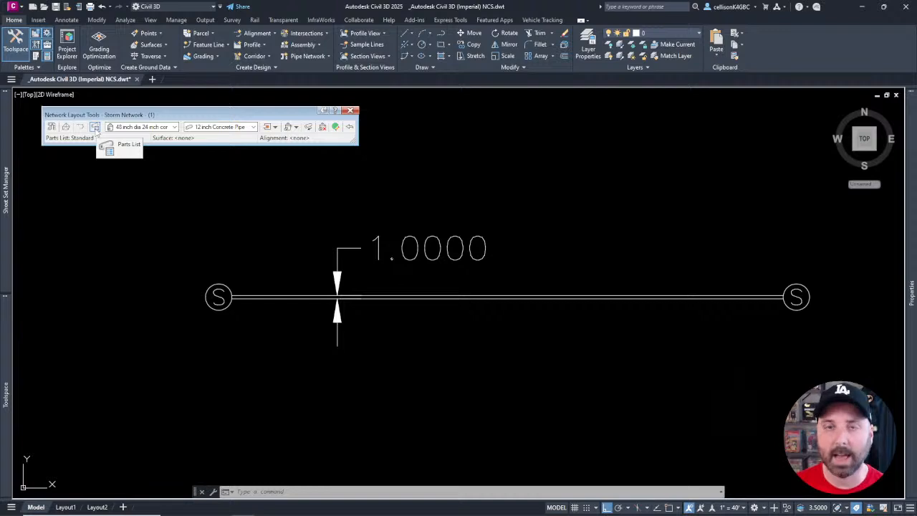
pyautogui.click(95, 126)
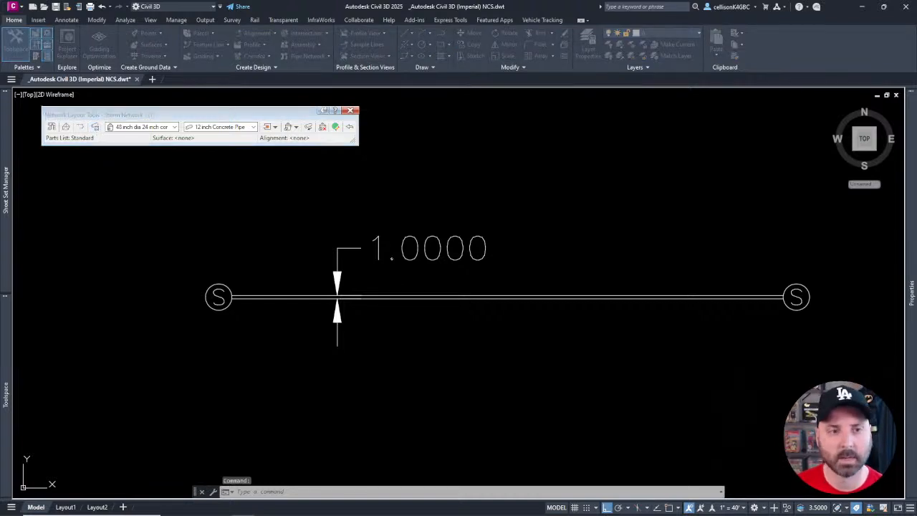
pyautogui.moveTo(298, 217); pyautogui.dragTo(638, 144)
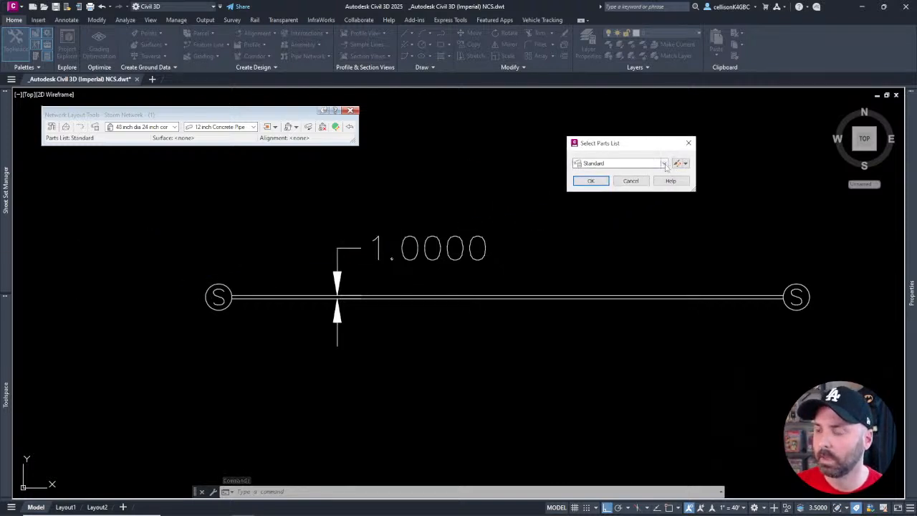
pyautogui.click(665, 164)
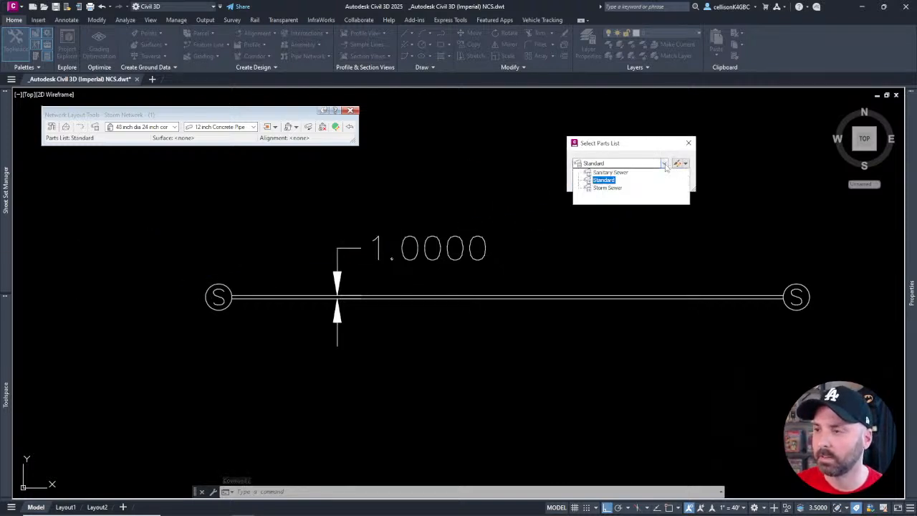
pyautogui.click(612, 180)
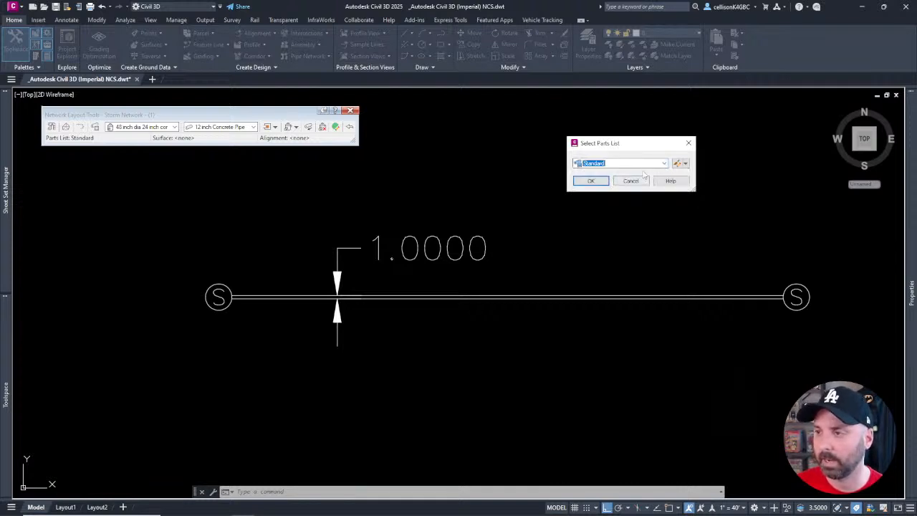
pyautogui.click(678, 164)
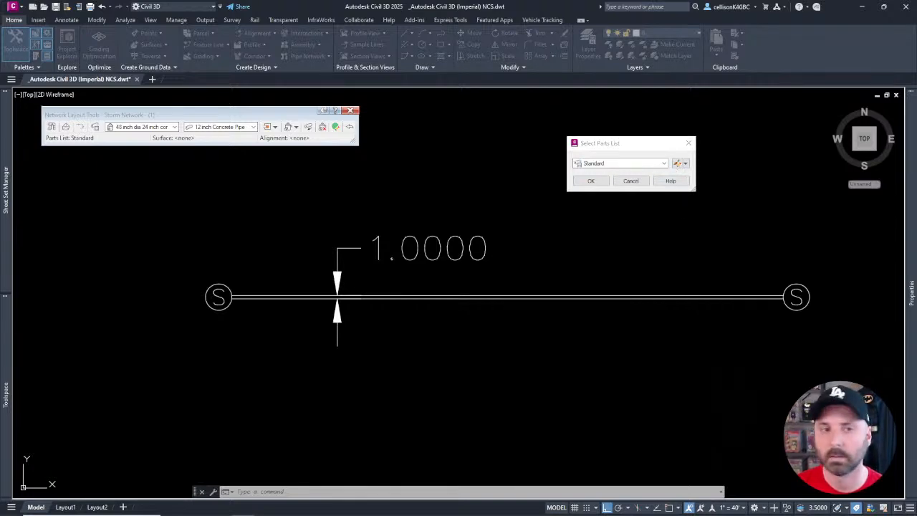
pyautogui.moveTo(507, 178); pyautogui.dragTo(690, 237)
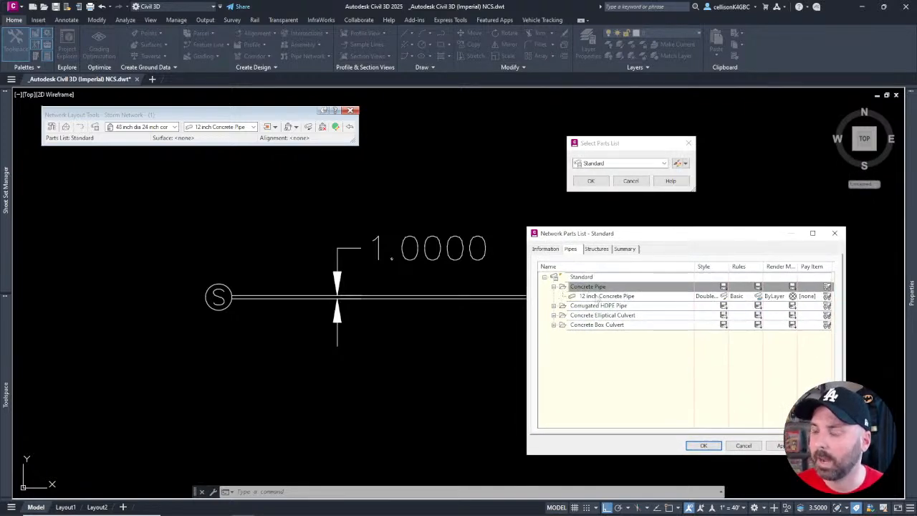
# Start adding a part size to the Concrete Pipe family in the Standard parts list
pyautogui.click(601, 297)
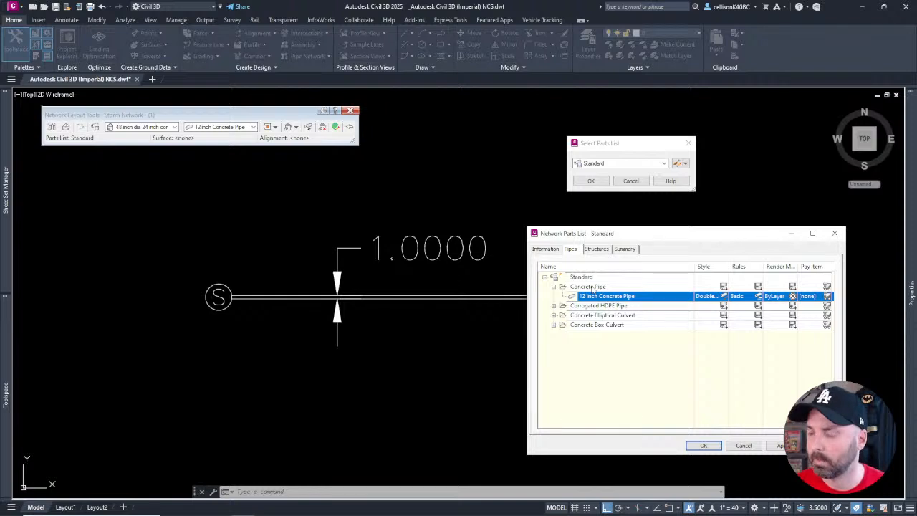
pyautogui.click(592, 286)
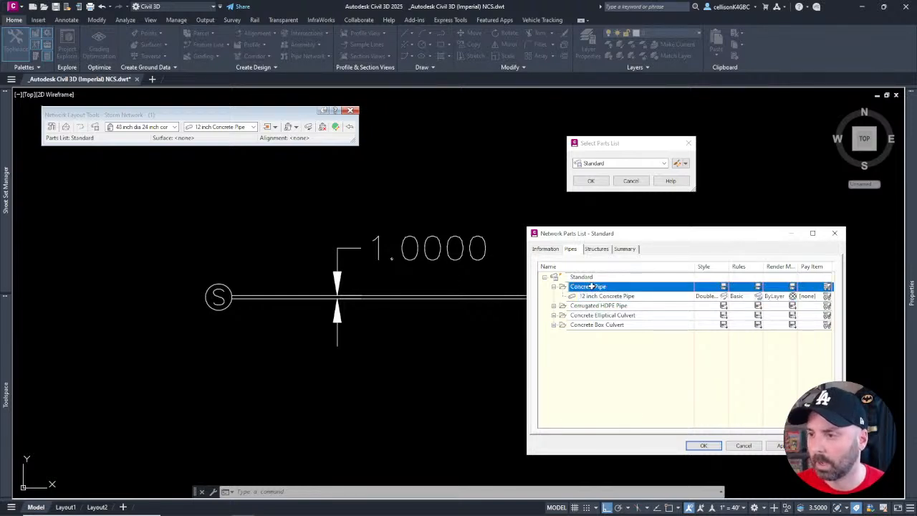
pyautogui.rightClick(592, 287)
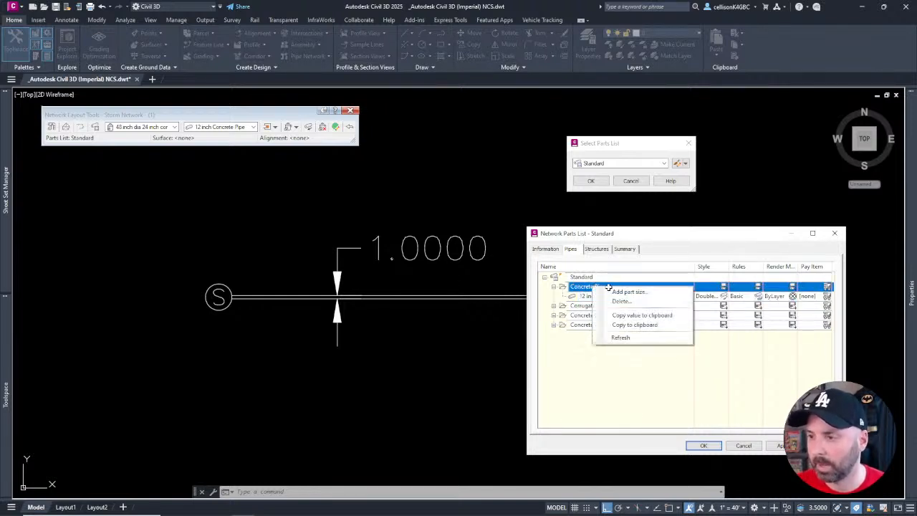
pyautogui.click(657, 292)
pyautogui.moveTo(64, 342); pyautogui.dragTo(280, 336)
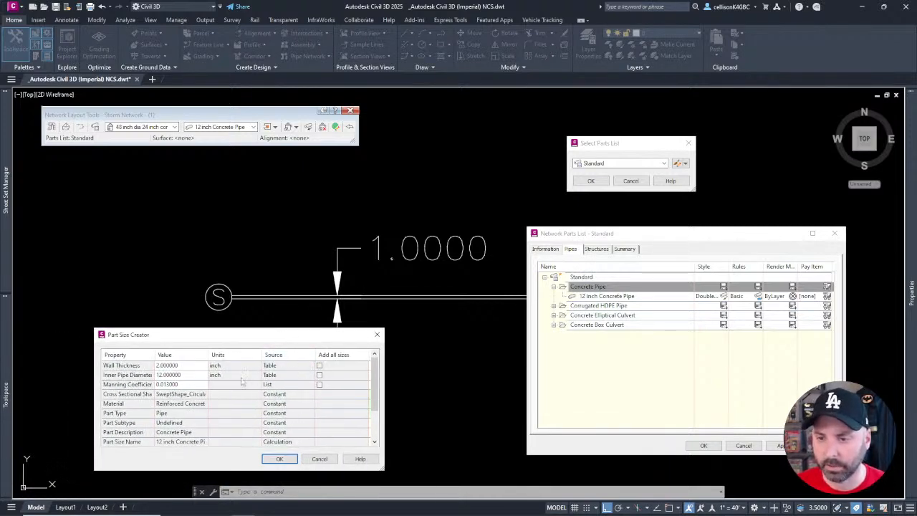
# Check the available inner pipe diameters and add all of the sizes to the Concrete Pipe family
pyautogui.click(186, 374)
pyautogui.click(185, 375)
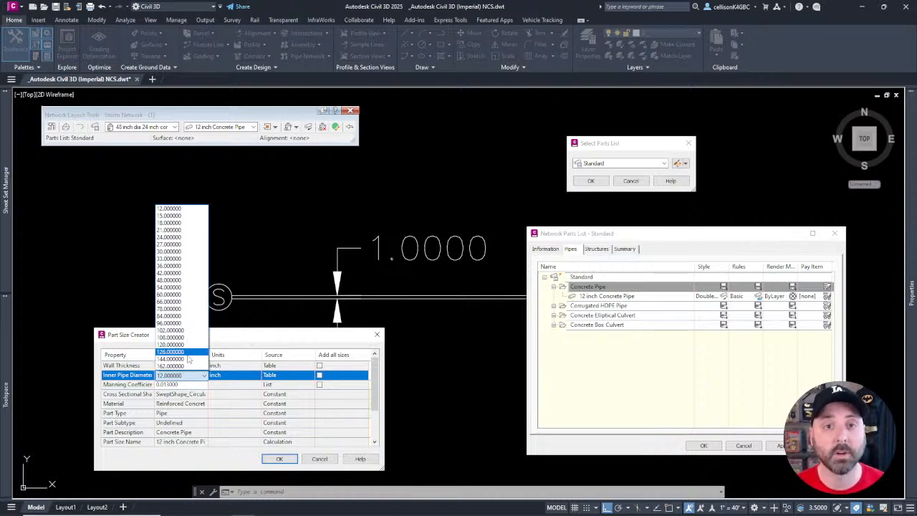
pyautogui.click(250, 339)
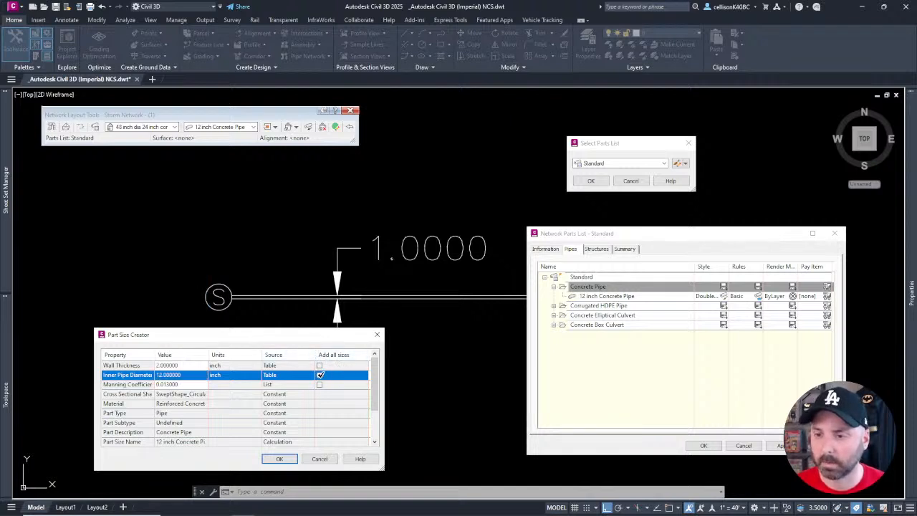
pyautogui.click(320, 374)
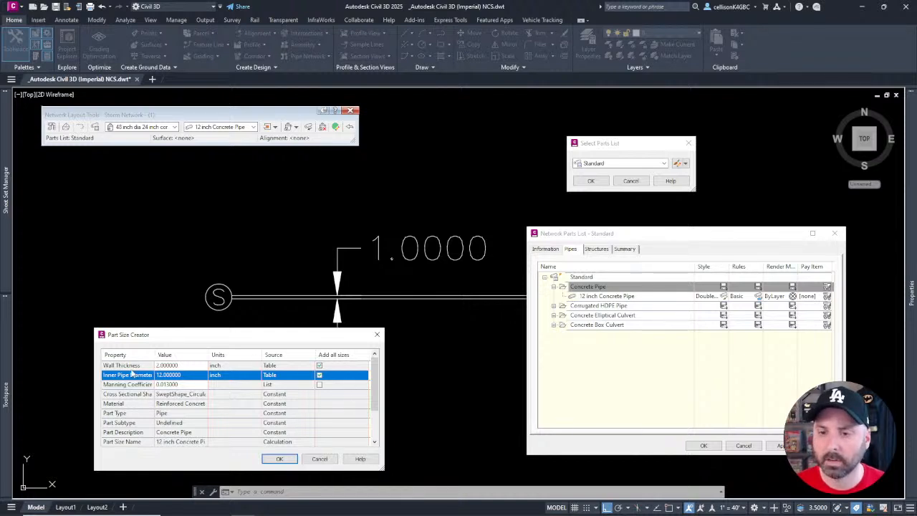
pyautogui.click(184, 375)
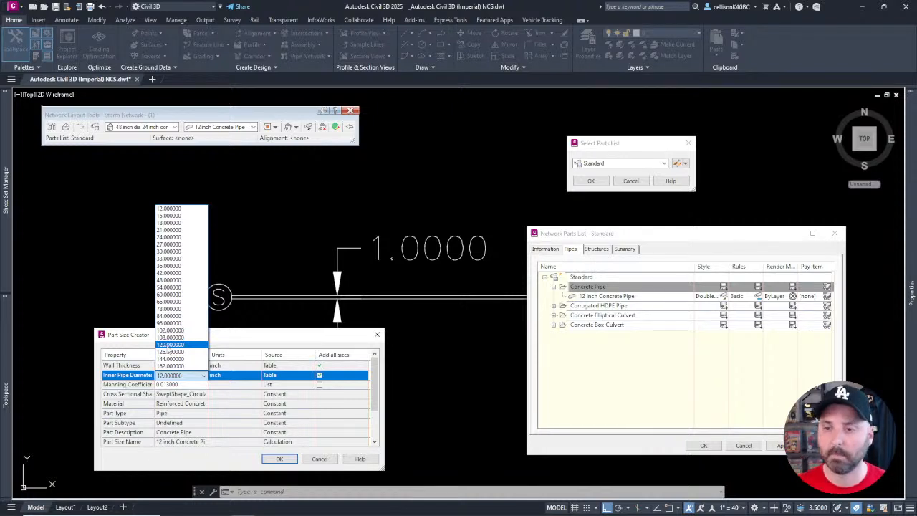
pyautogui.click(284, 340)
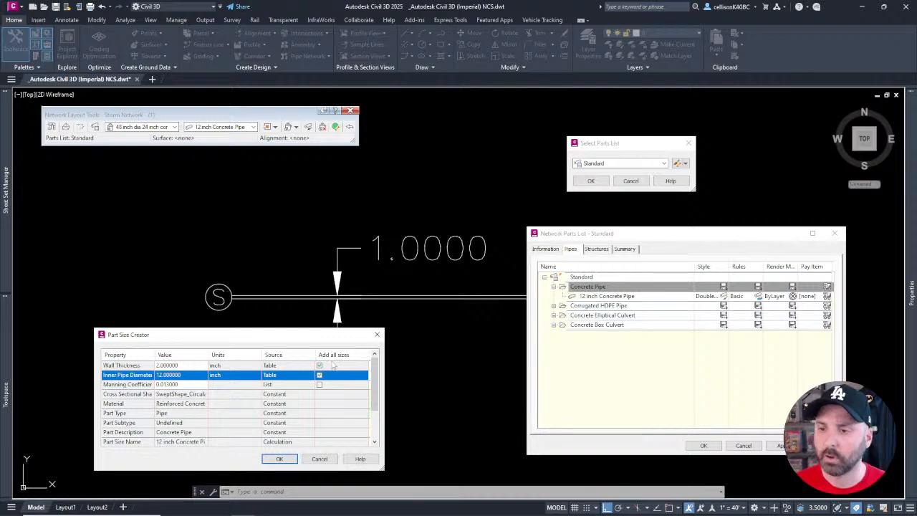
pyautogui.click(286, 458)
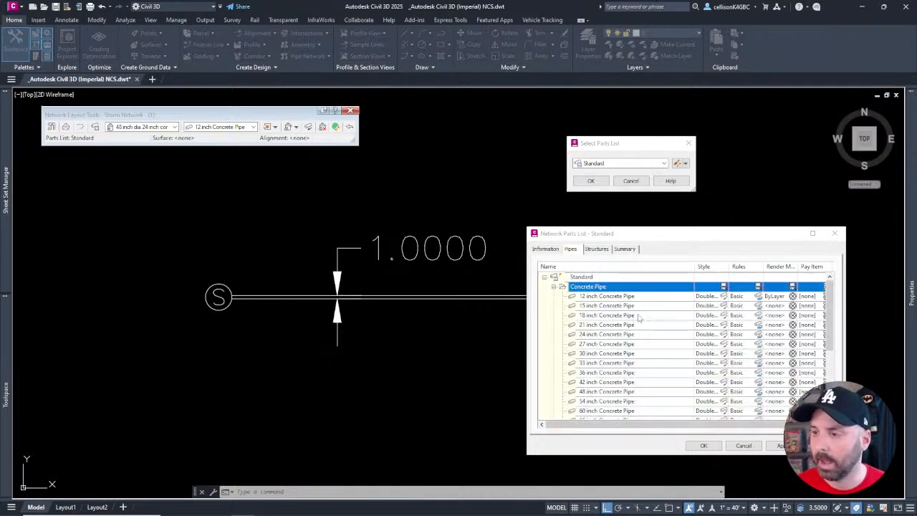
# Look through the concrete pipe sizes, save the Standard parts list and apply it to the storm network
pyautogui.scroll(-5, 639, 319)
pyautogui.scroll(4, 629, 358)
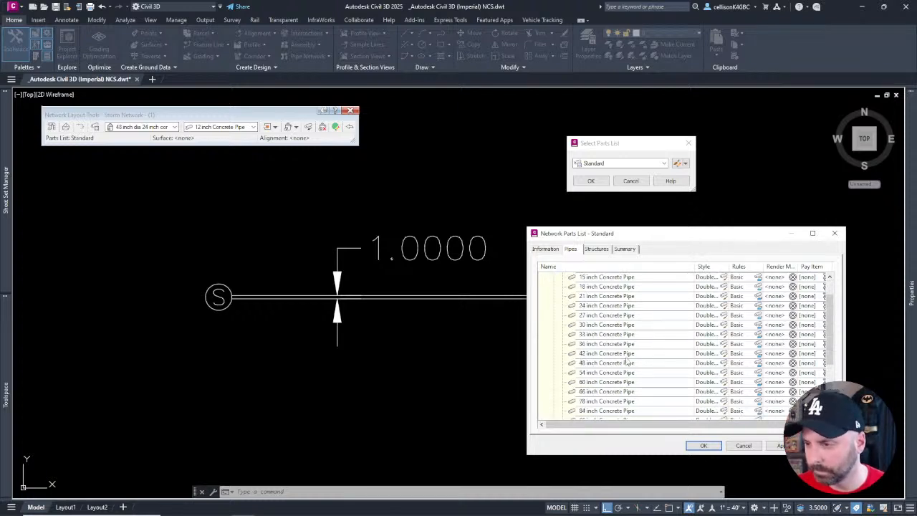
pyautogui.click(606, 401)
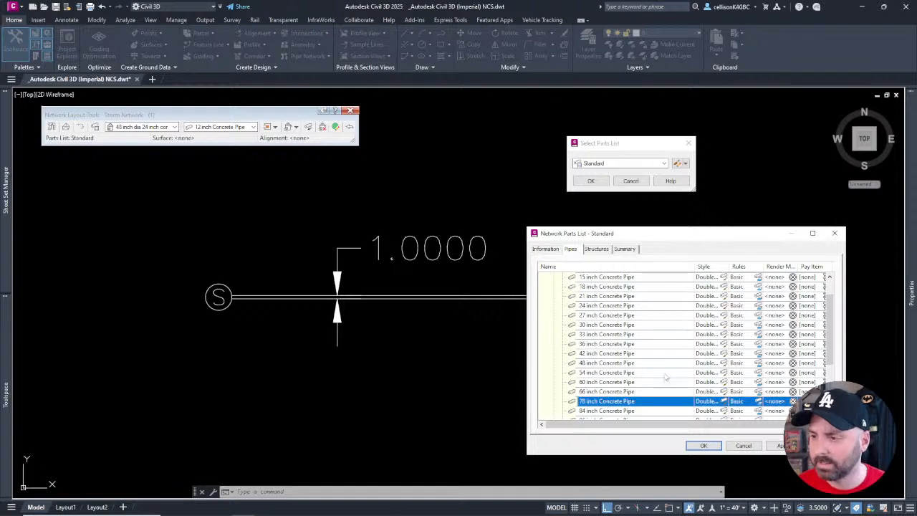
pyautogui.scroll(-1, 667, 374)
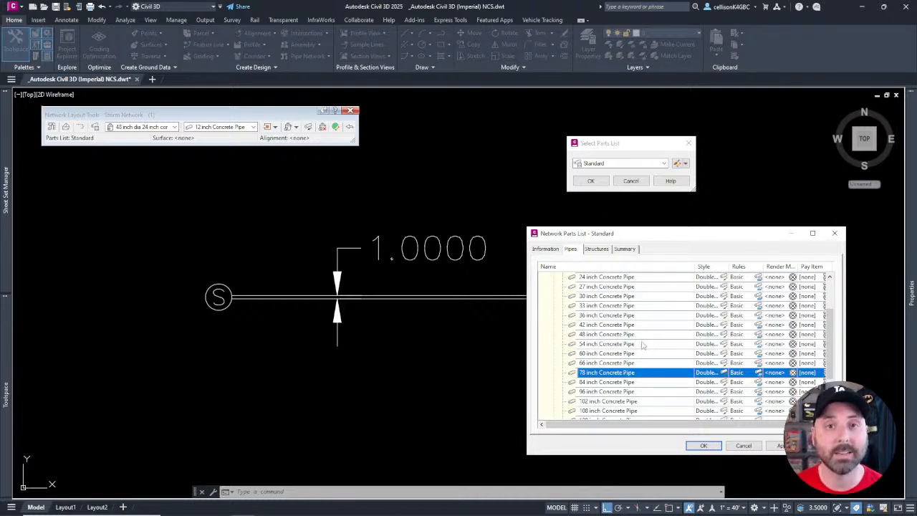
pyautogui.click(703, 447)
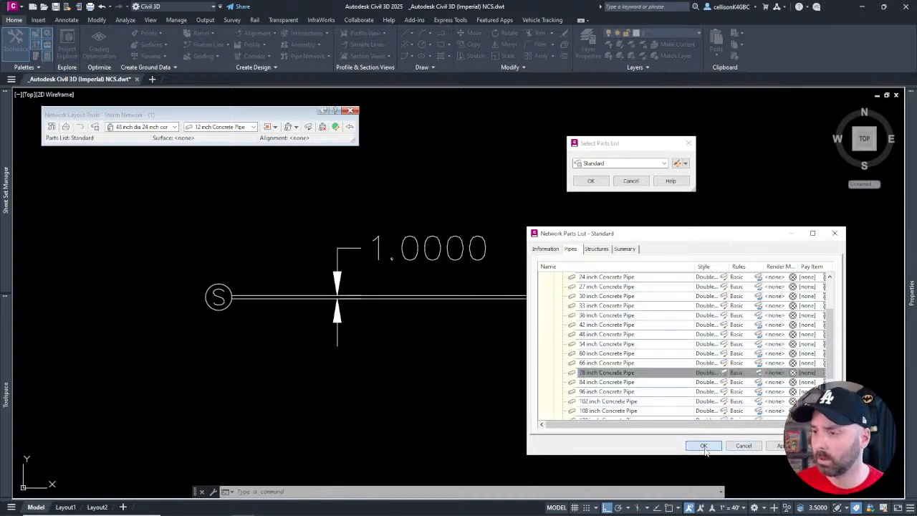
pyautogui.click(592, 181)
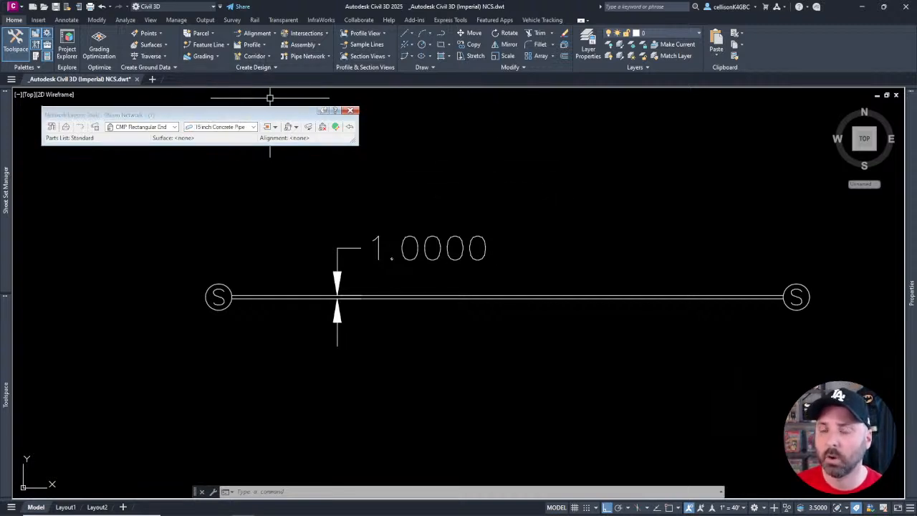
# Open Part Builder's catalog screen and place it clear of the drawn pipe and the network layout tools
pyautogui.moveTo(269, 115); pyautogui.dragTo(266, 163)
pyautogui.moveTo(265, 210); pyautogui.dragTo(265, 215)
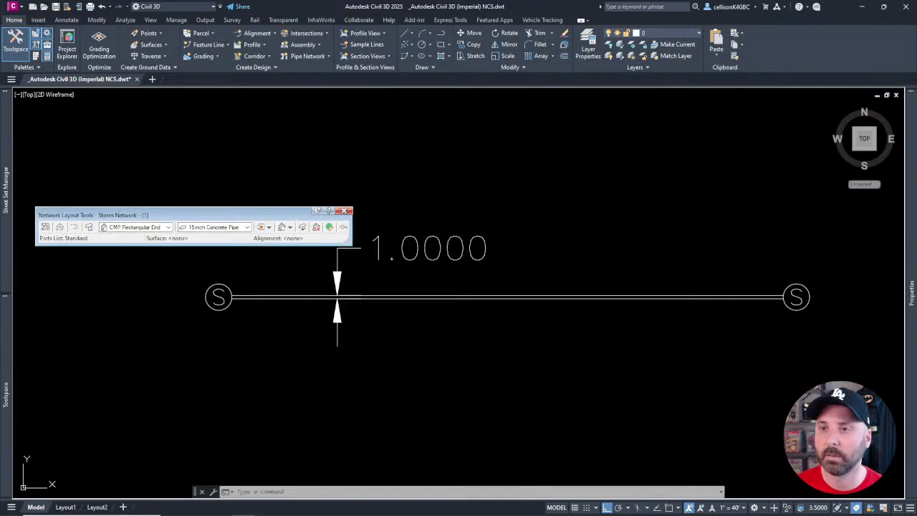
pyautogui.click(271, 68)
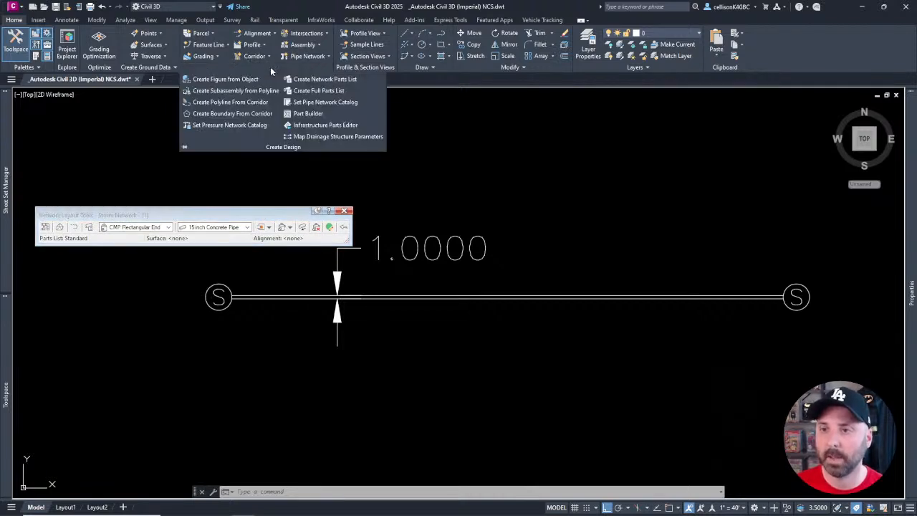
pyautogui.click(308, 113)
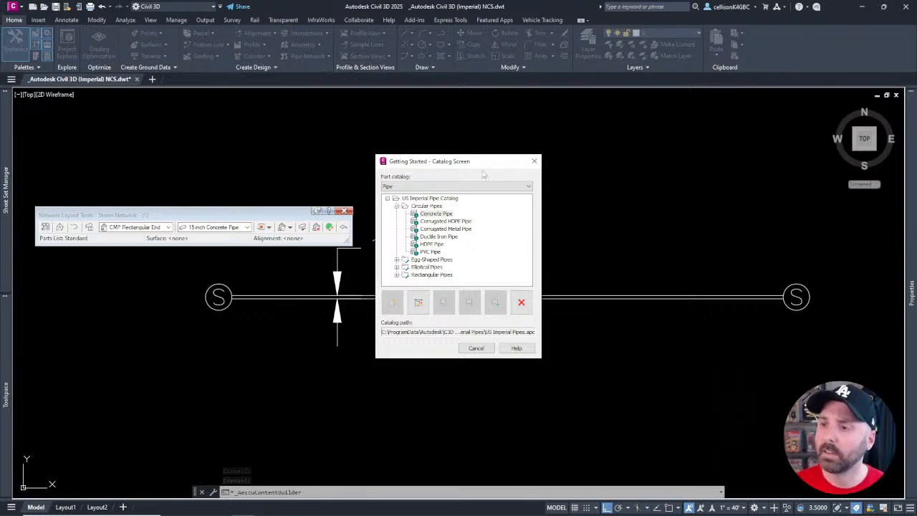
pyautogui.moveTo(485, 164); pyautogui.dragTo(633, 85)
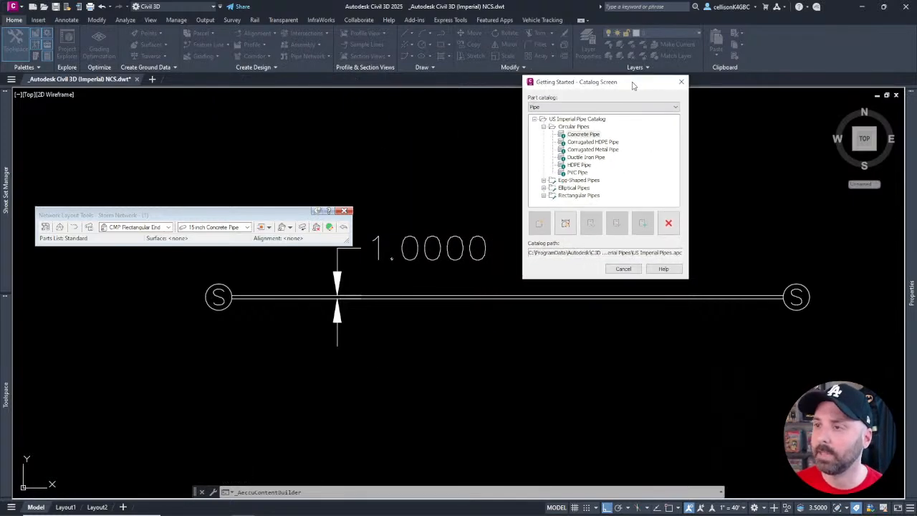
# Open the circular Concrete Pipe from the US Imperial Pipe Catalog to modify its part sizes
pyautogui.click(591, 135)
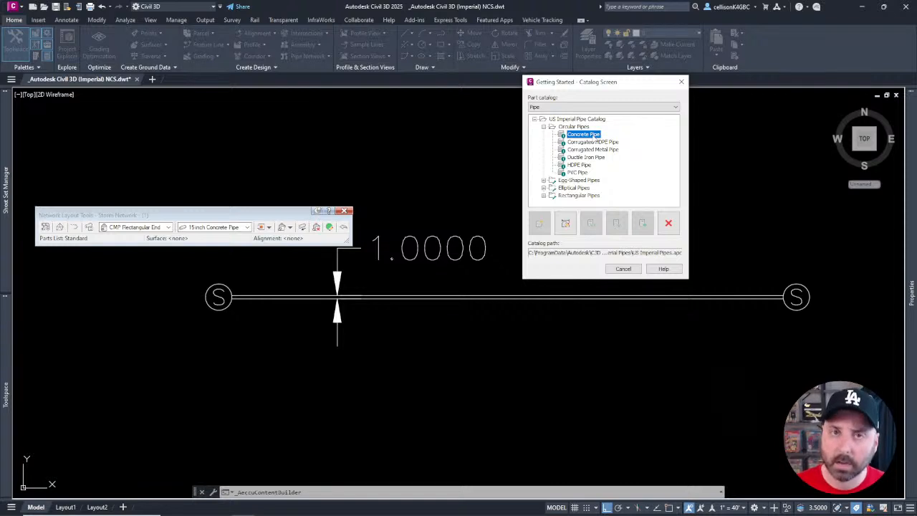
pyautogui.rightClick(595, 135)
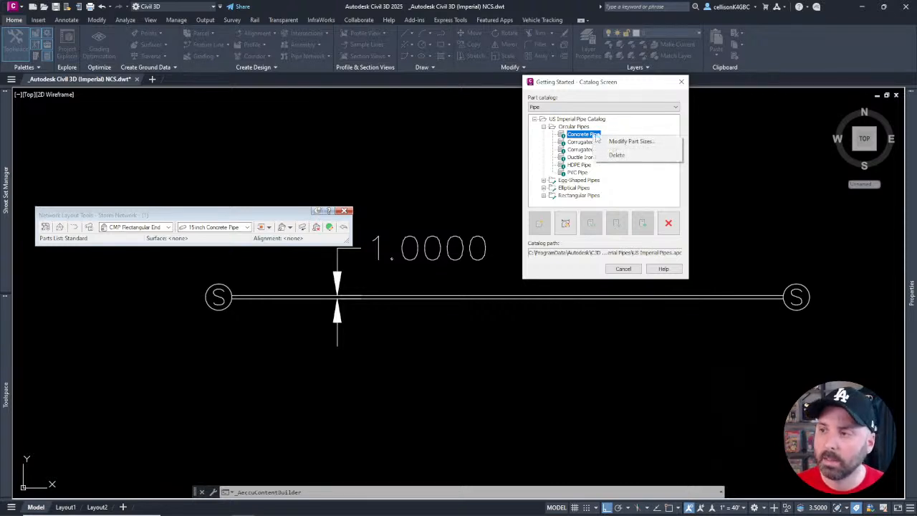
pyautogui.click(663, 146)
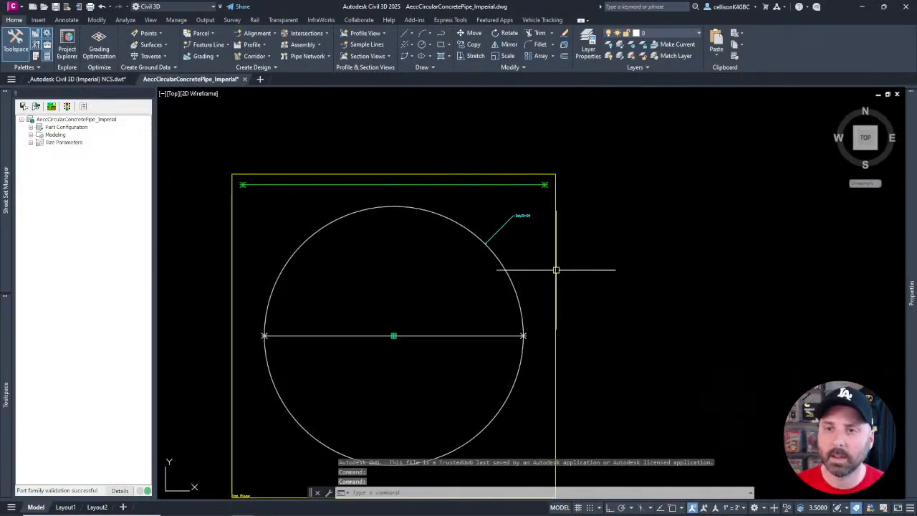
# Open the values of the PID size parameter for editing and move the part sizes table up, clear of the webcam area
pyautogui.moveTo(567, 286)
pyautogui.mouseDown(button='middle')
pyautogui.moveTo(657, 209)
pyautogui.moveTo(666, 235)
pyautogui.mouseUp(button='middle')
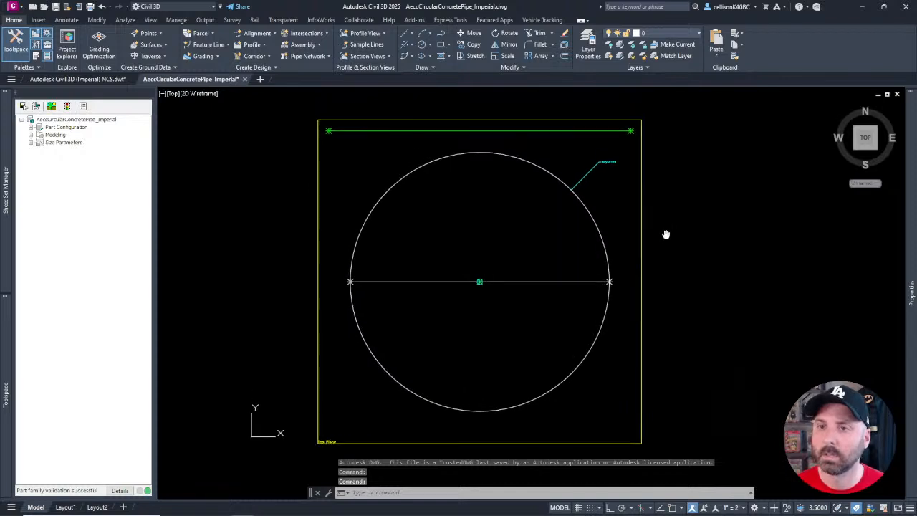
pyautogui.moveTo(94, 82)
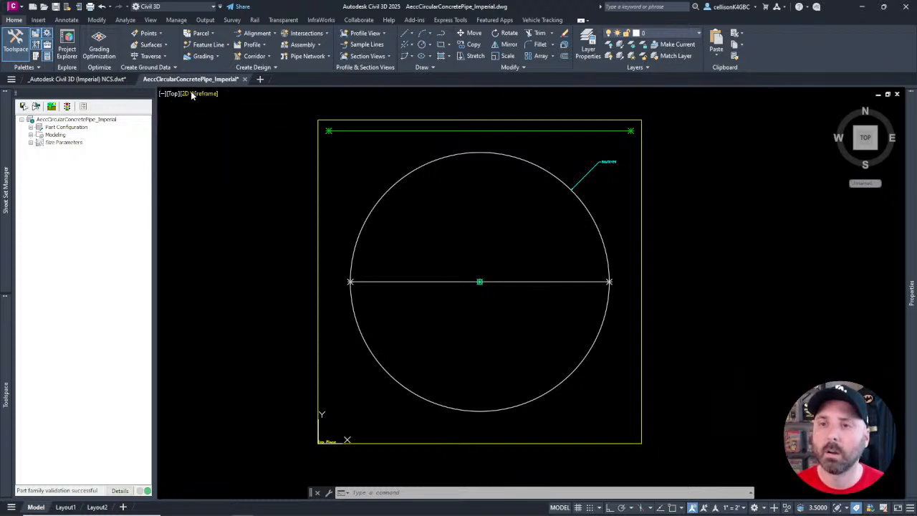
pyautogui.moveTo(217, 84)
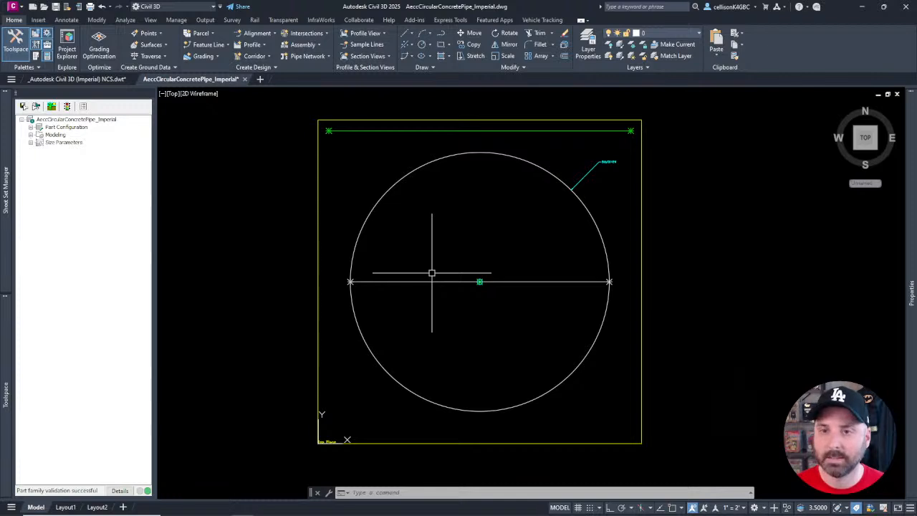
pyautogui.click(68, 143)
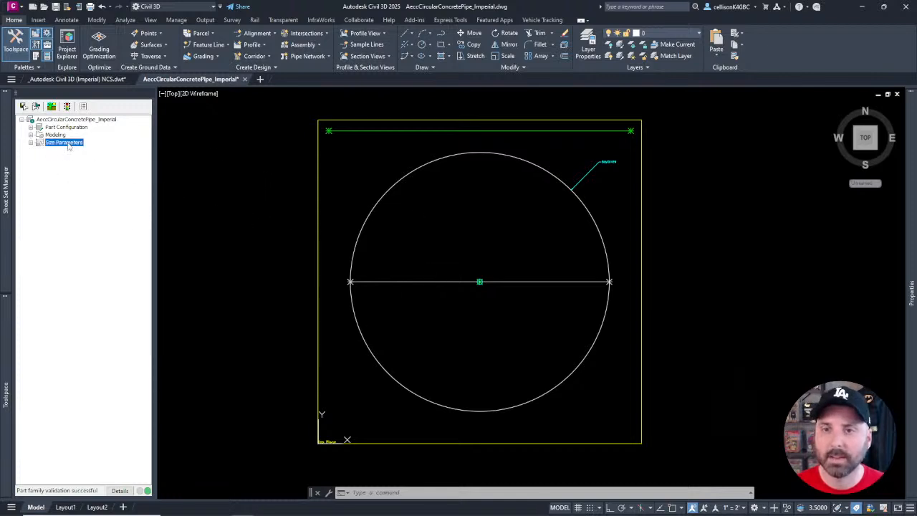
pyautogui.click(31, 144)
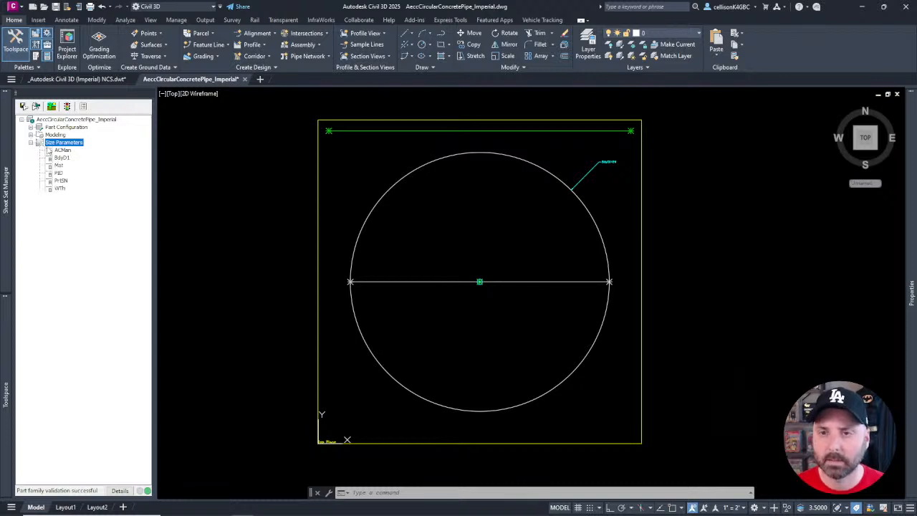
pyautogui.click(59, 174)
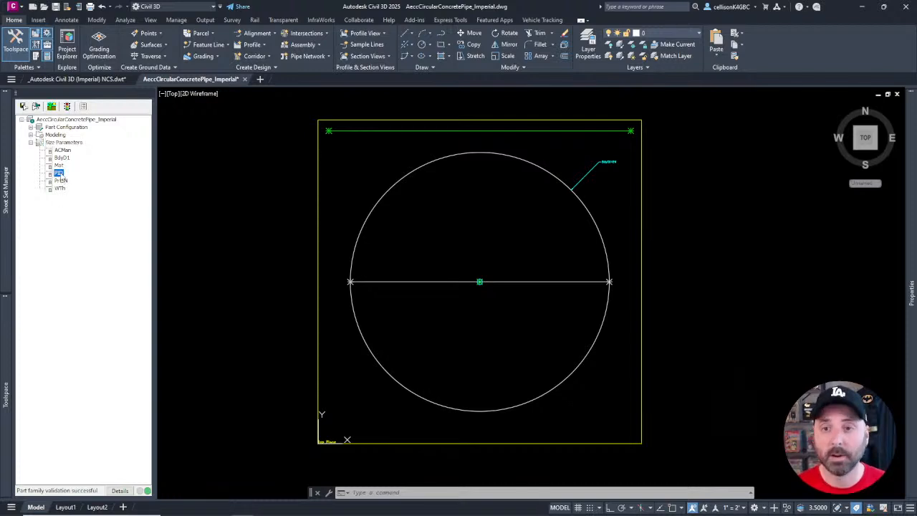
pyautogui.rightClick(60, 176)
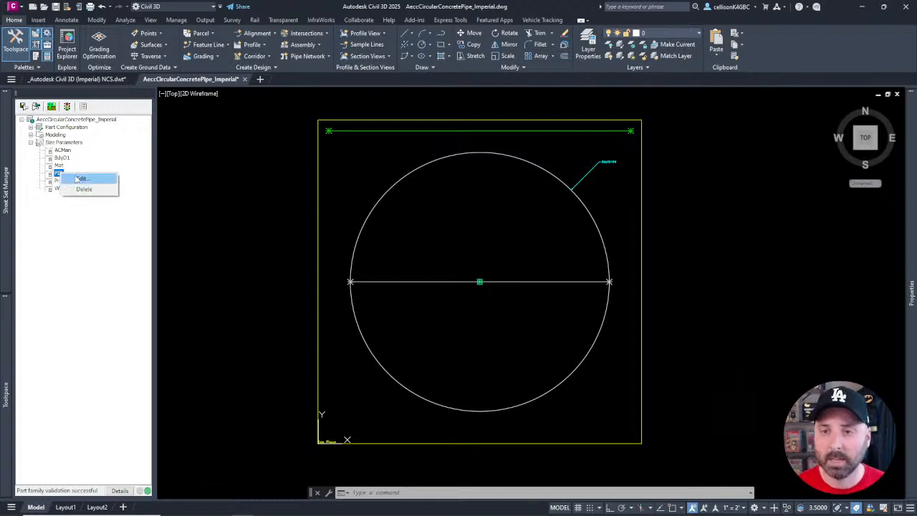
pyautogui.click(81, 180)
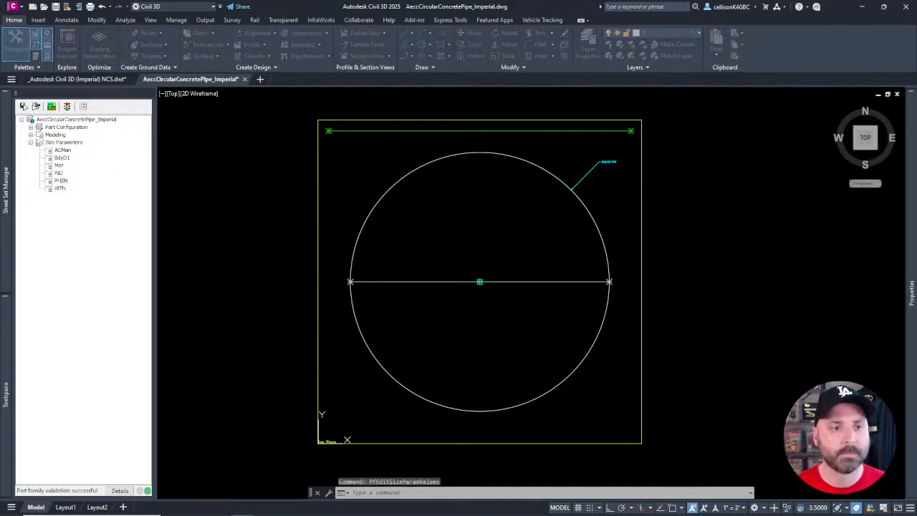
pyautogui.moveTo(641, 172); pyautogui.dragTo(652, 139)
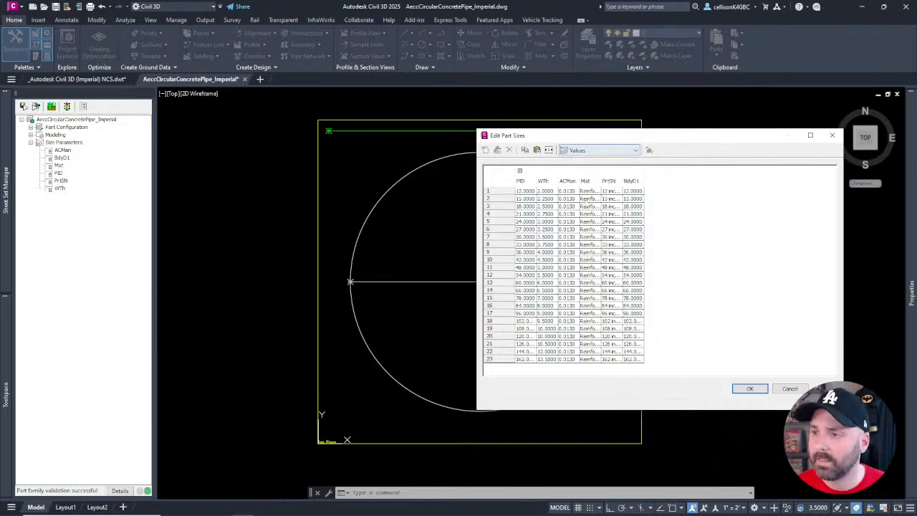
# Add a new size row based on the 78-inch pipe, set its PID to 72, and accept the part sizes
pyautogui.click(490, 298)
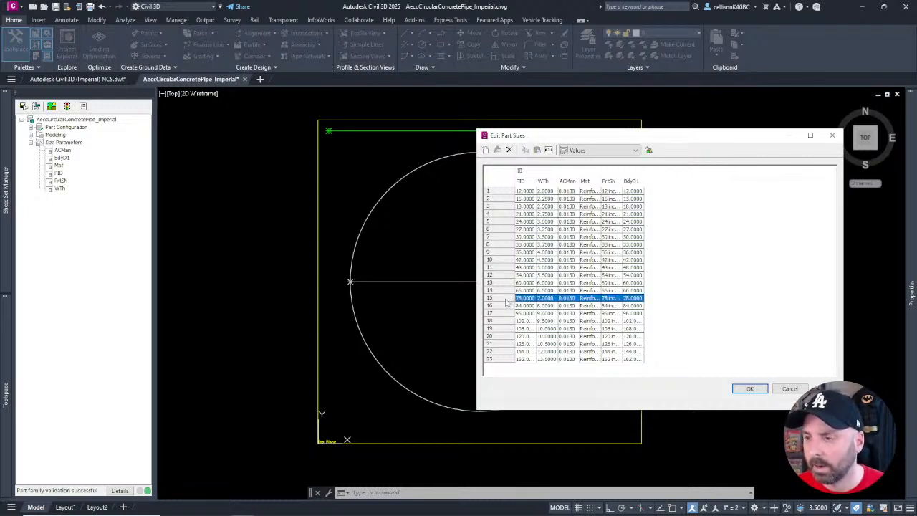
pyautogui.doubleClick(525, 298)
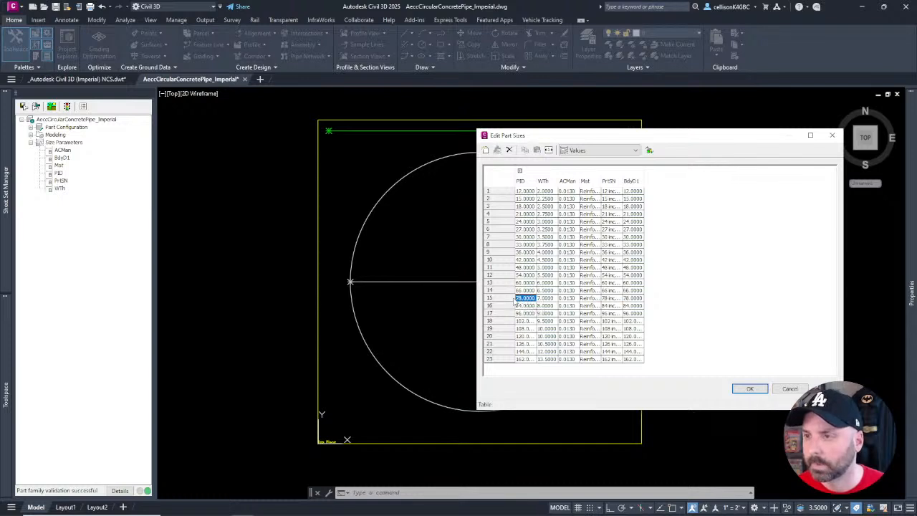
pyautogui.click(513, 299)
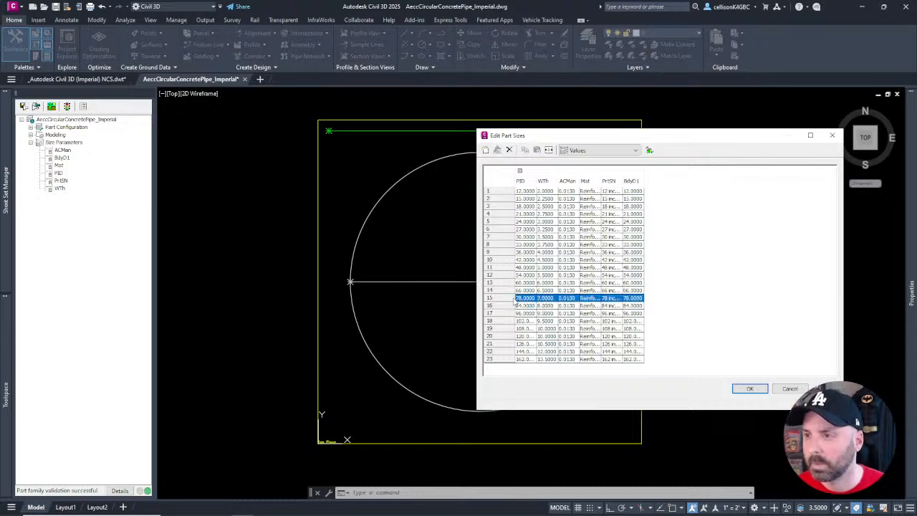
pyautogui.click(485, 150)
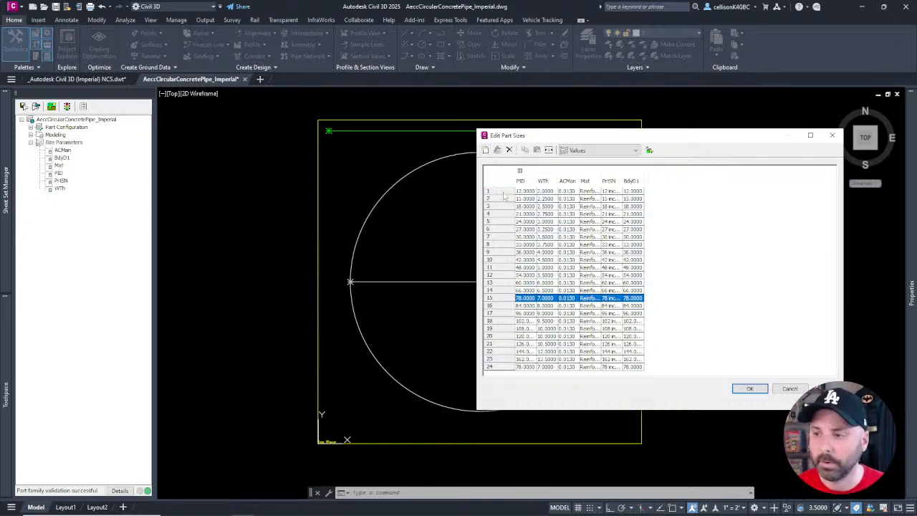
pyautogui.doubleClick(525, 366)
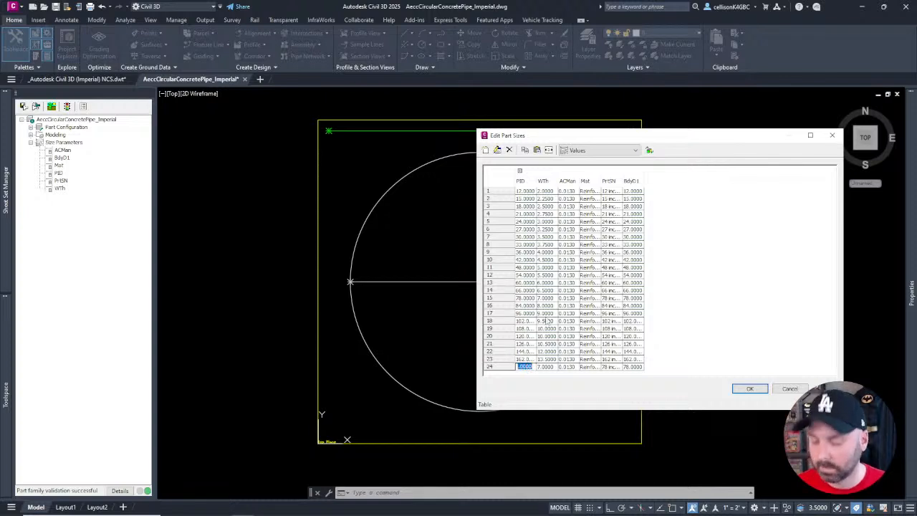
pyautogui.write('72')
pyautogui.press('Return')
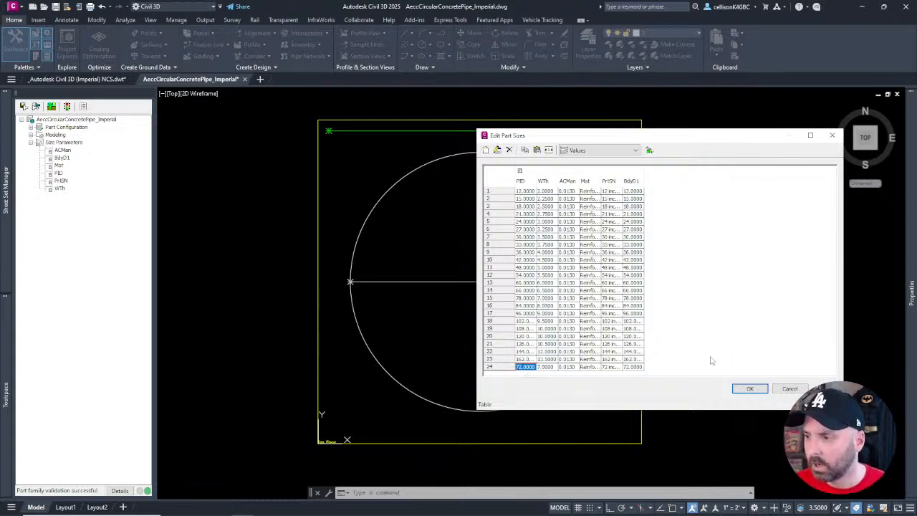
pyautogui.click(750, 389)
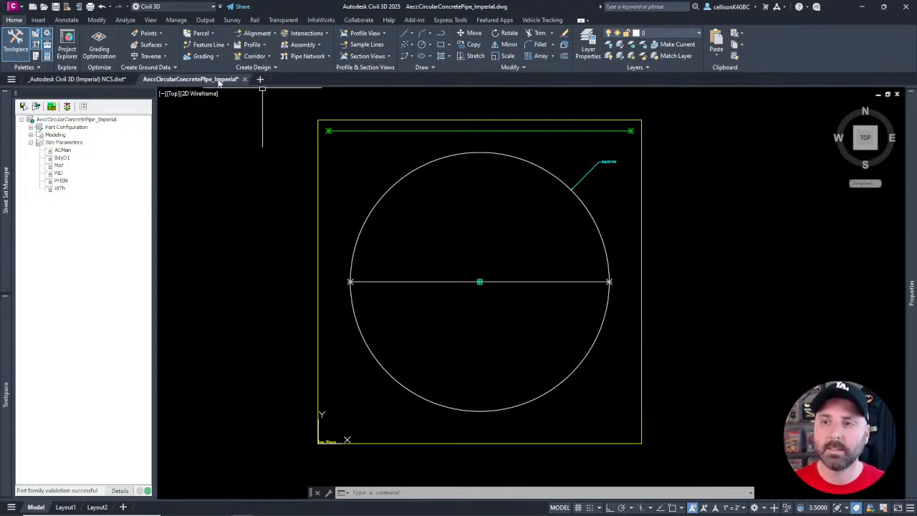
# Save the AeccCircularConcretePipe_Imperial part family and close it to return to the storm network drawing
pyautogui.moveTo(217, 79)
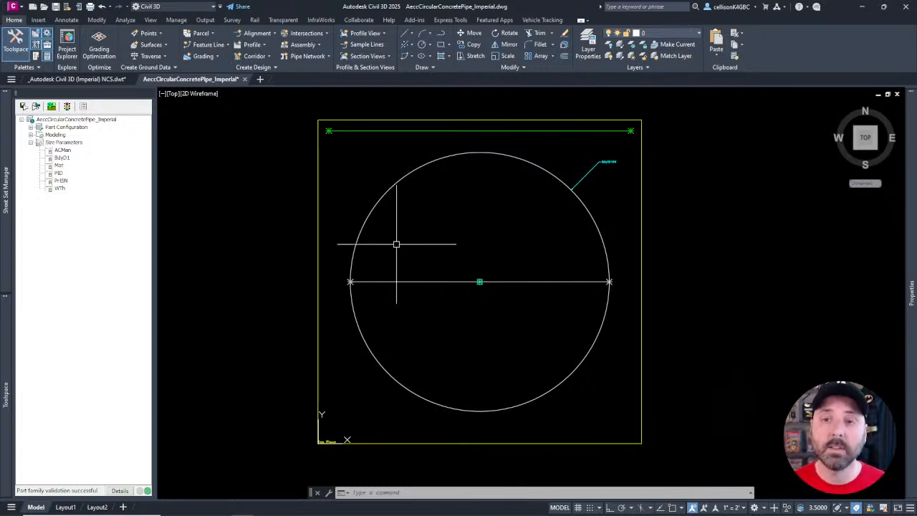
pyautogui.click(23, 106)
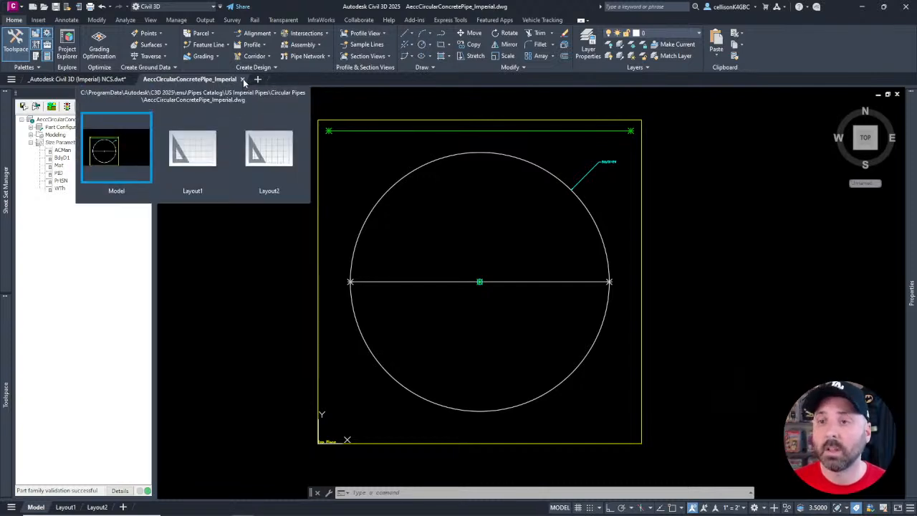
pyautogui.click(242, 79)
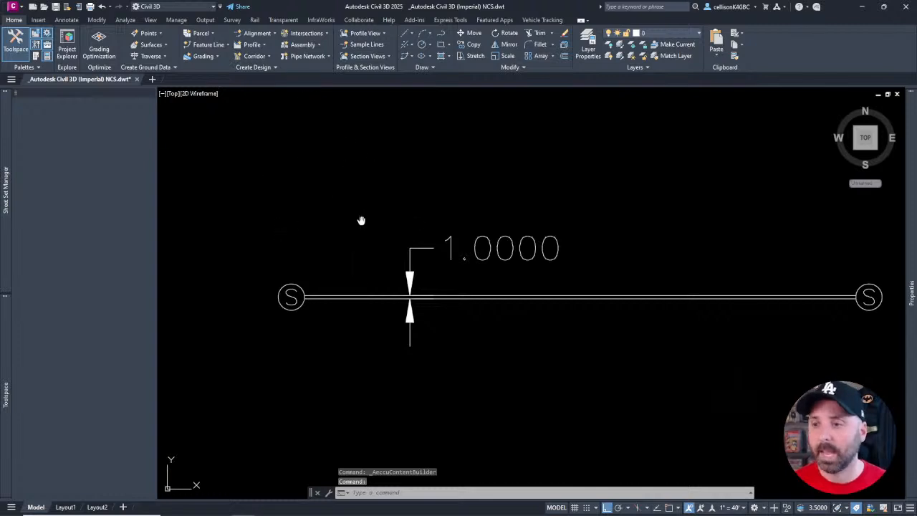
# Check the concrete pipe sizes offered when swapping the drawn storm pipe, and leave the part unswapped
pyautogui.click(483, 295)
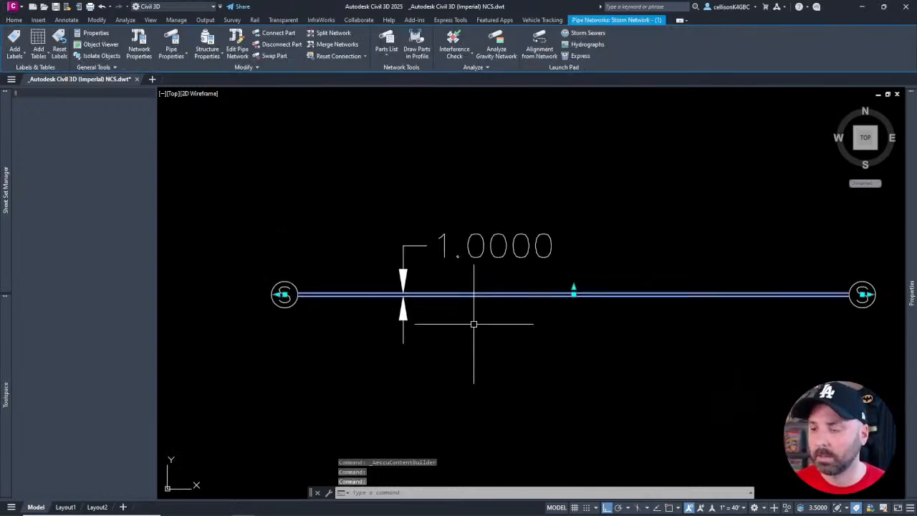
pyautogui.rightClick(481, 312)
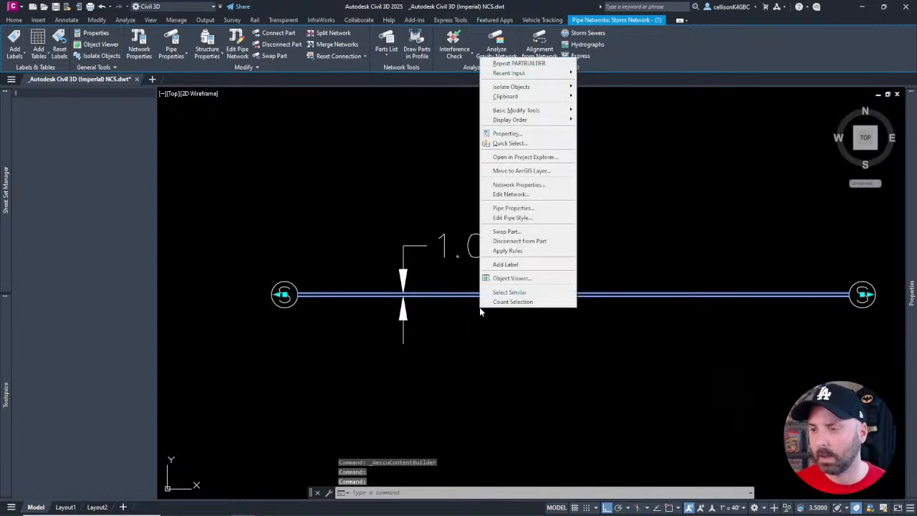
pyautogui.click(516, 232)
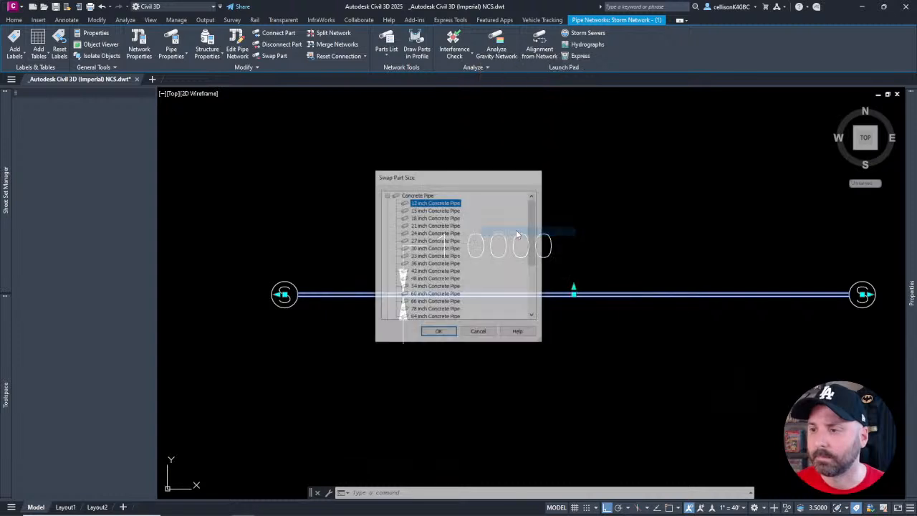
pyautogui.moveTo(532, 235)
pyautogui.mouseDown()
pyautogui.moveTo(533, 275)
pyautogui.moveTo(534, 239)
pyautogui.mouseUp()
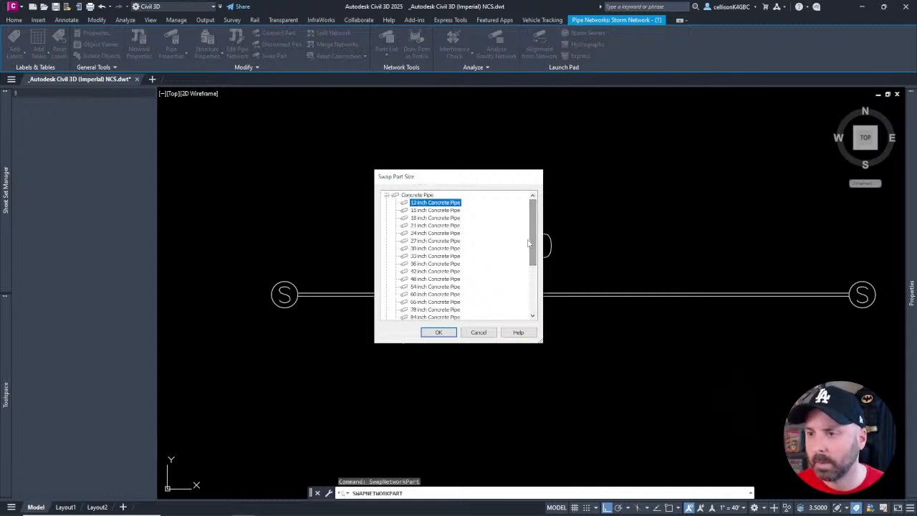
pyautogui.click(484, 334)
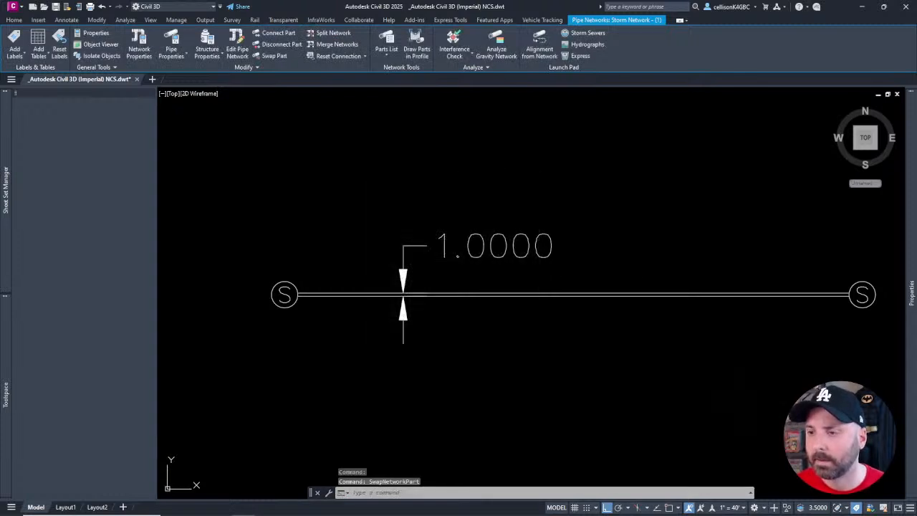
# Open the storm network for editing, place the layout tools above the pipe, and open its Standard parts list for editing
pyautogui.click(381, 294)
pyautogui.rightClick(365, 251)
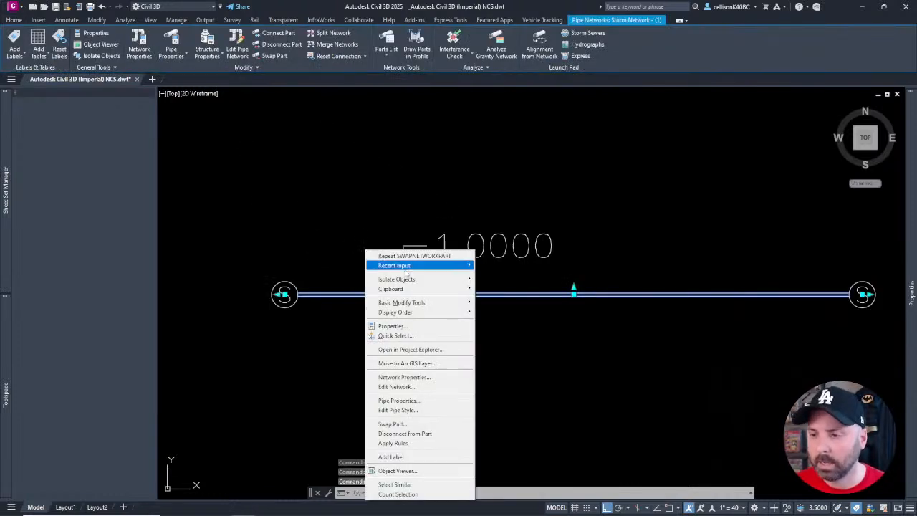
pyautogui.click(415, 387)
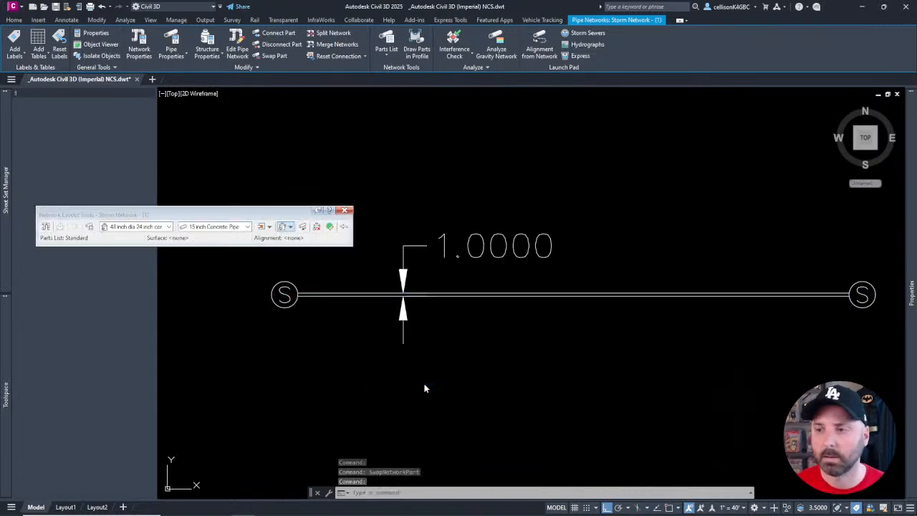
pyautogui.moveTo(234, 213); pyautogui.dragTo(660, 149)
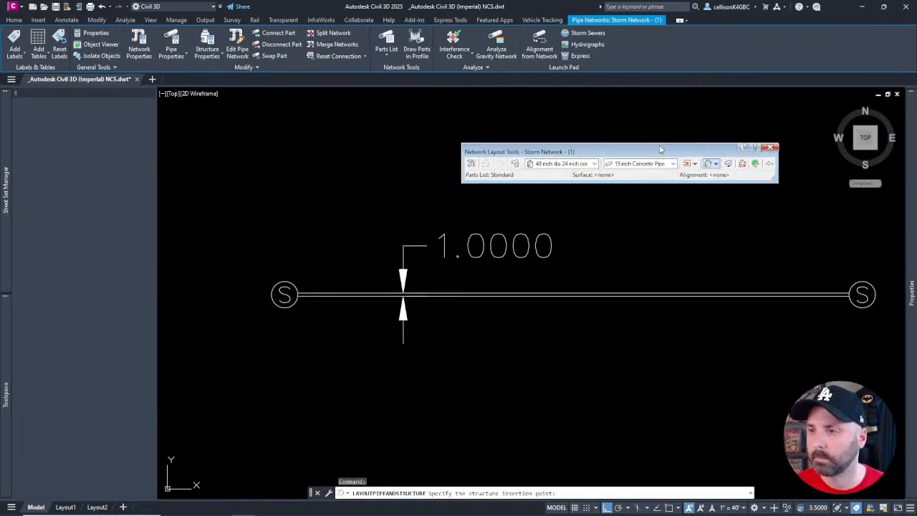
pyautogui.click(514, 164)
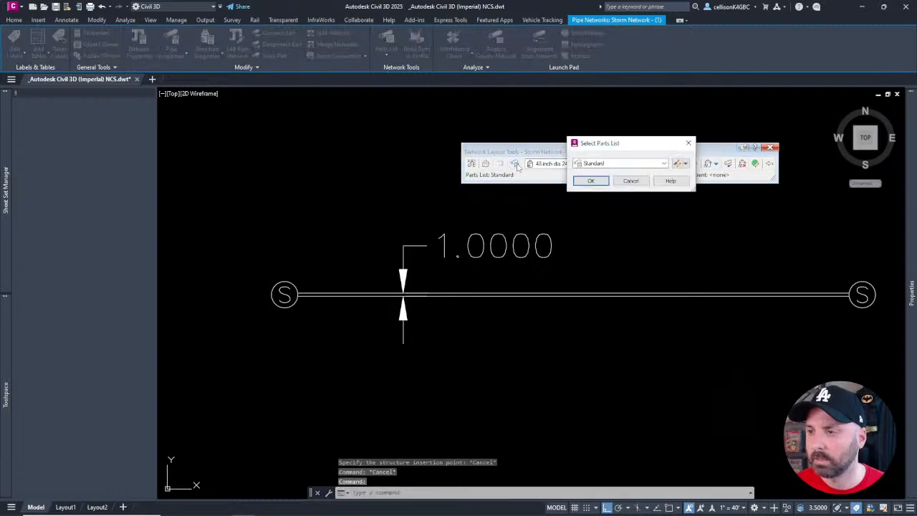
pyautogui.click(677, 164)
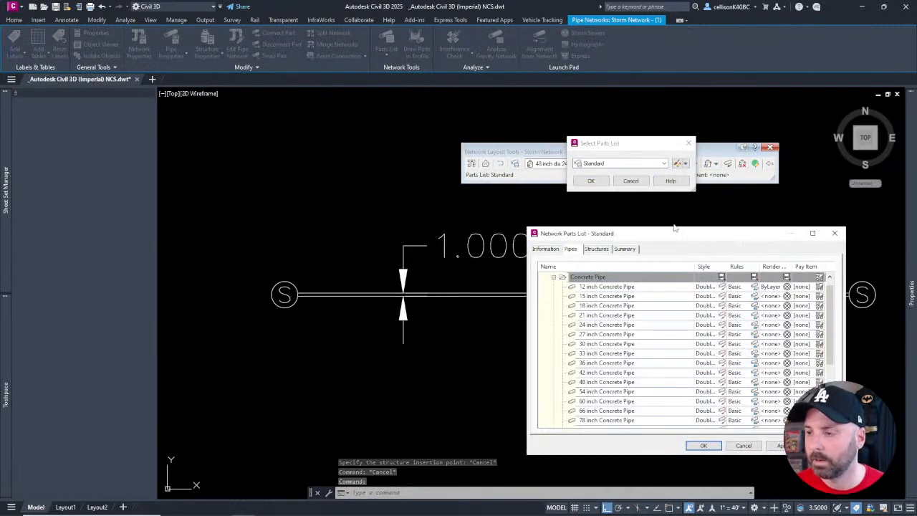
# Add a part size with a 72-inch inner pipe diameter to the Concrete Pipe family in the Standard parts list
pyautogui.scroll(3, 664, 383)
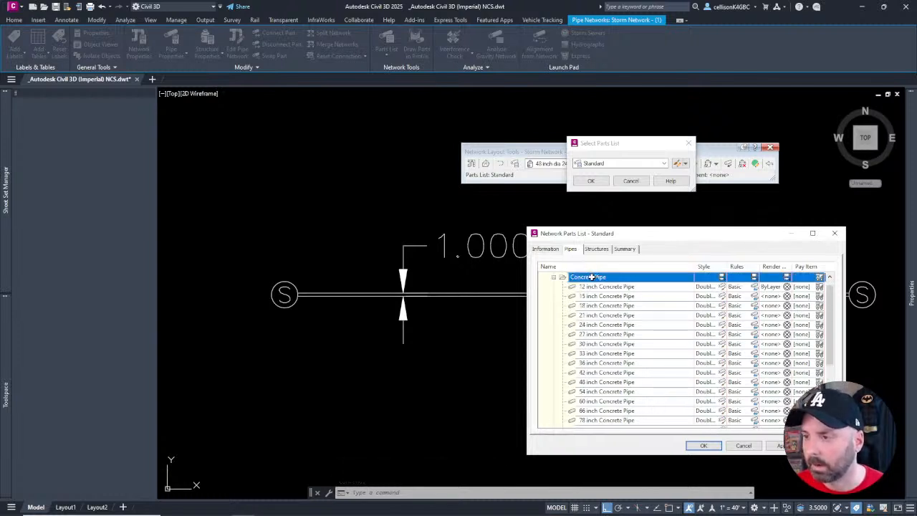
pyautogui.rightClick(590, 277)
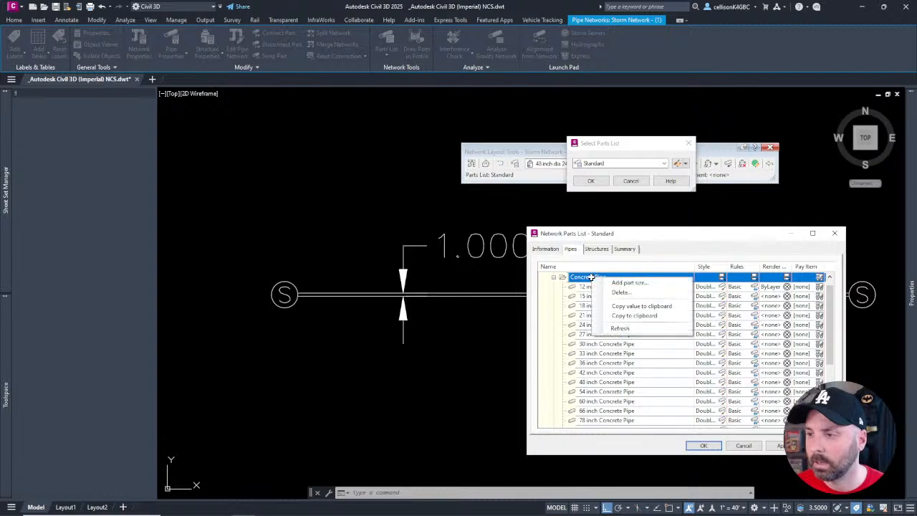
pyautogui.click(635, 281)
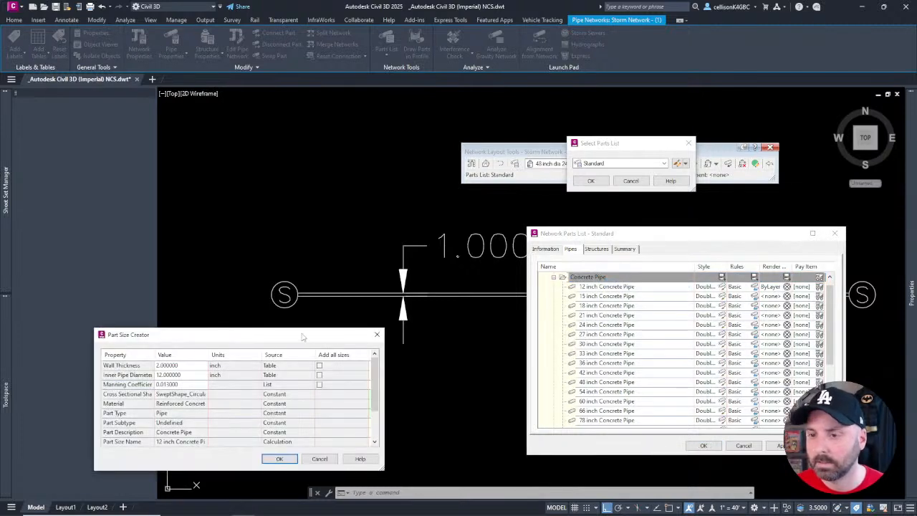
pyautogui.moveTo(232, 341); pyautogui.dragTo(265, 112)
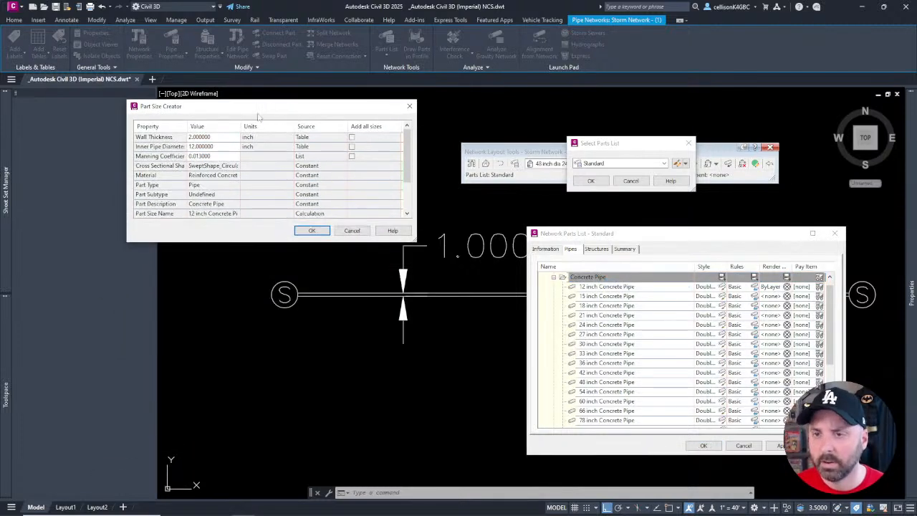
pyautogui.click(224, 147)
pyautogui.click(226, 146)
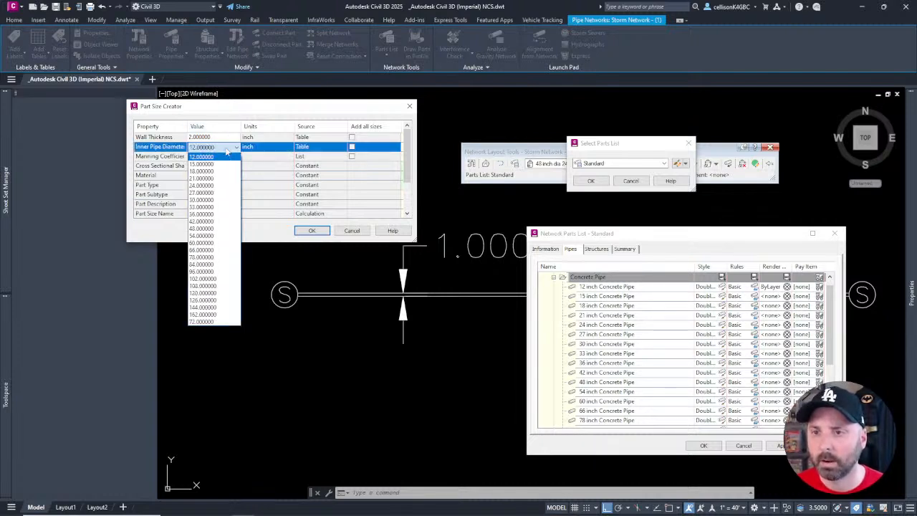
pyautogui.click(218, 322)
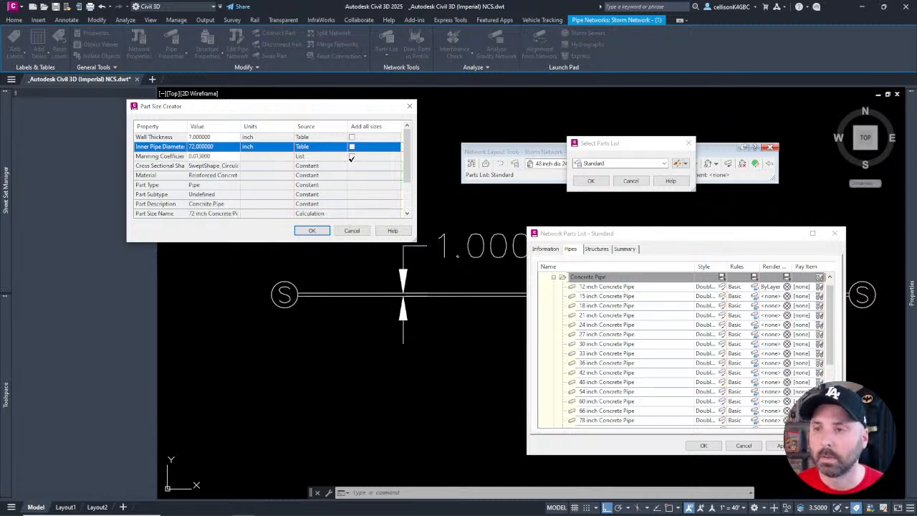
pyautogui.click(312, 230)
# Locate the 72 inch Concrete Pipe entry, then accept the Standard parts list and close the network layout tools
pyautogui.scroll(-2, 637, 371)
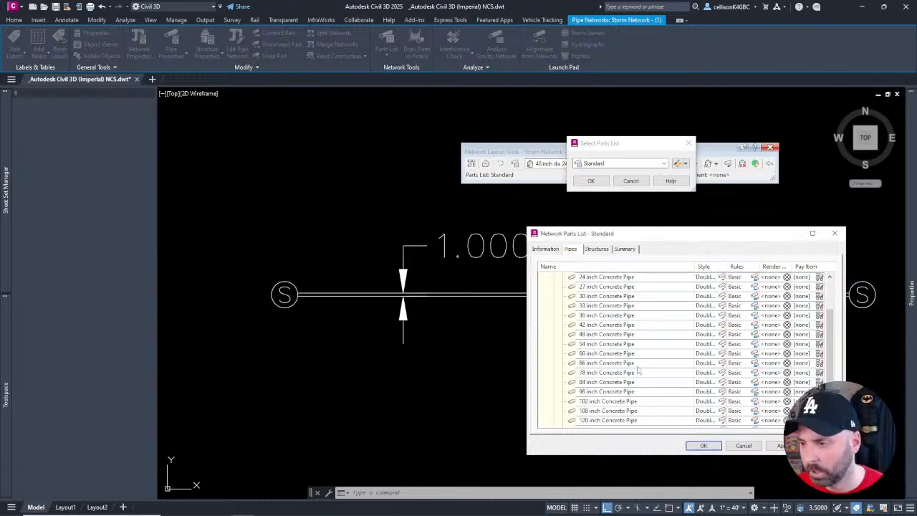
pyautogui.scroll(-1, 637, 371)
pyautogui.scroll(-1, 637, 371)
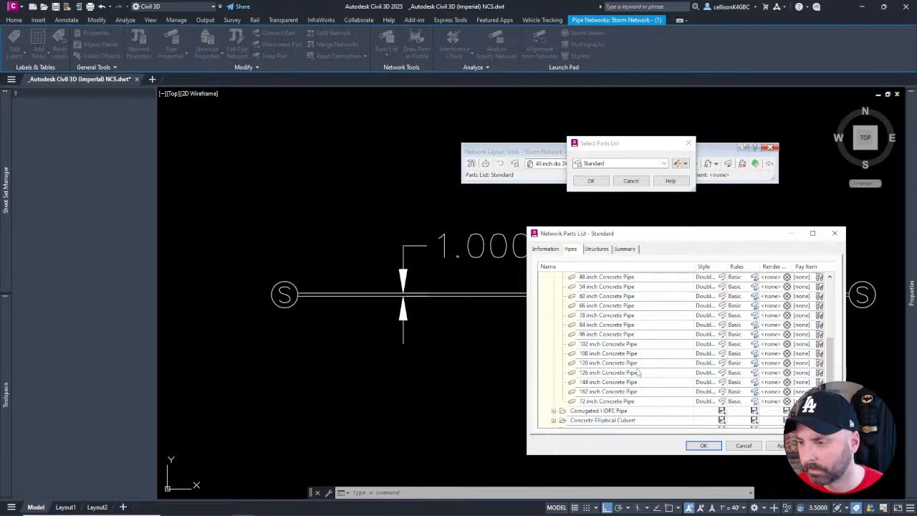
pyautogui.click(607, 403)
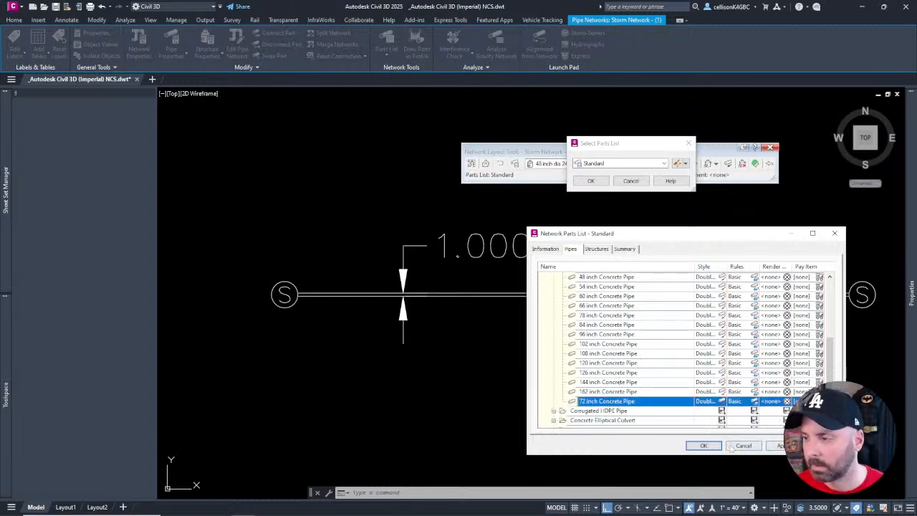
pyautogui.click(704, 445)
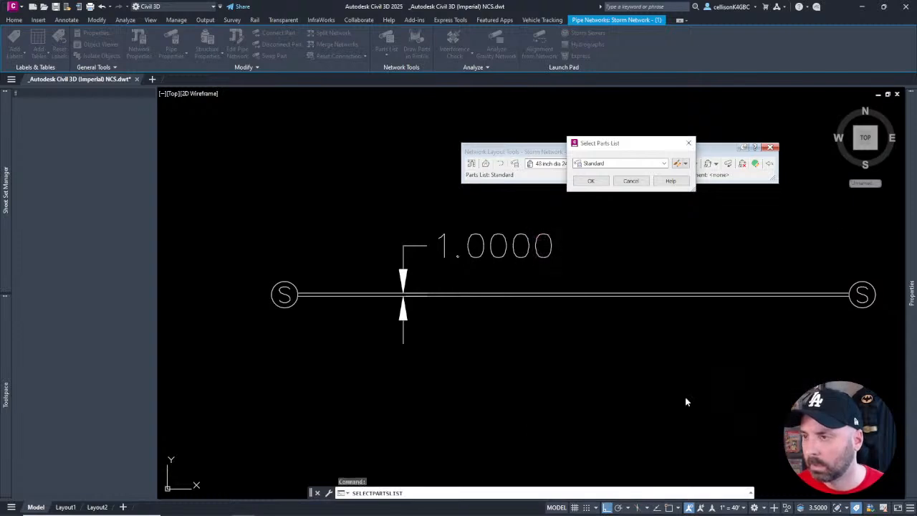
pyautogui.click(590, 182)
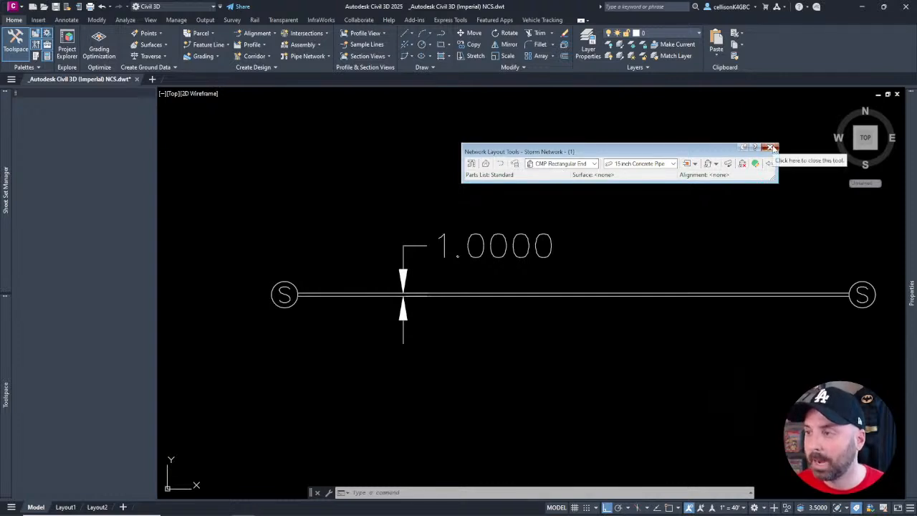
pyautogui.click(772, 148)
# Swap the drawn storm pipe for the 72 inch Concrete Pipe
pyautogui.click(640, 294)
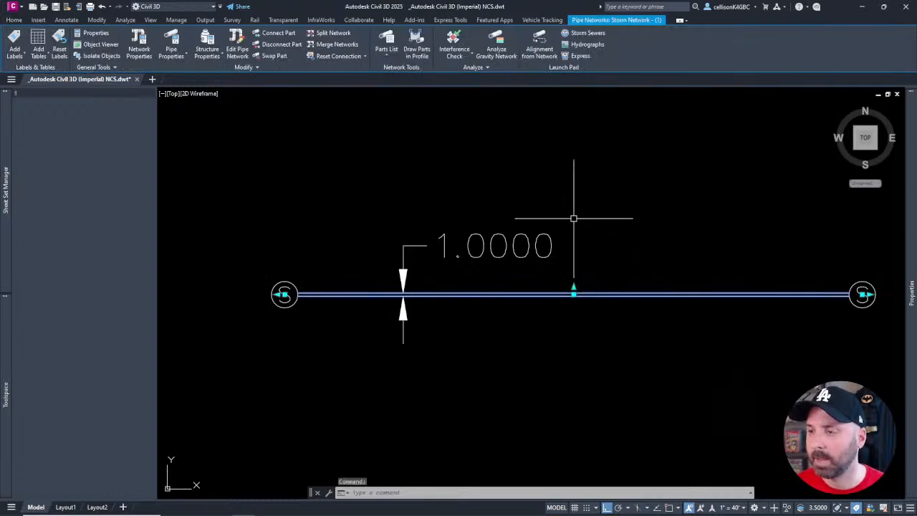
pyautogui.rightClick(573, 214)
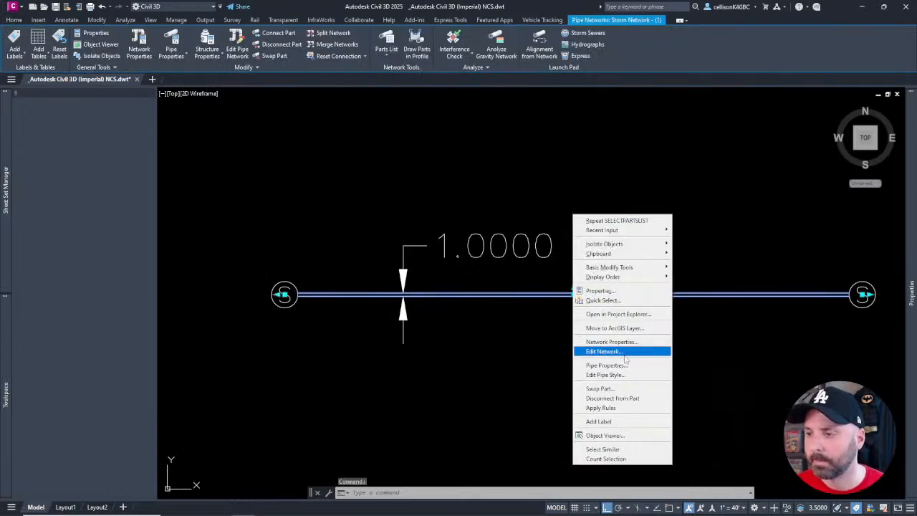
pyautogui.click(625, 388)
pyautogui.moveTo(534, 228); pyautogui.dragTo(533, 270)
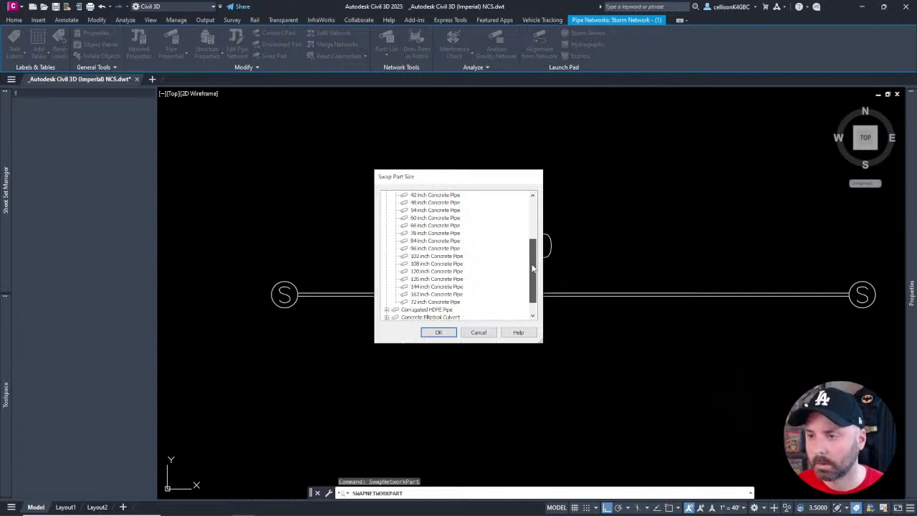
pyautogui.click(445, 302)
pyautogui.click(438, 332)
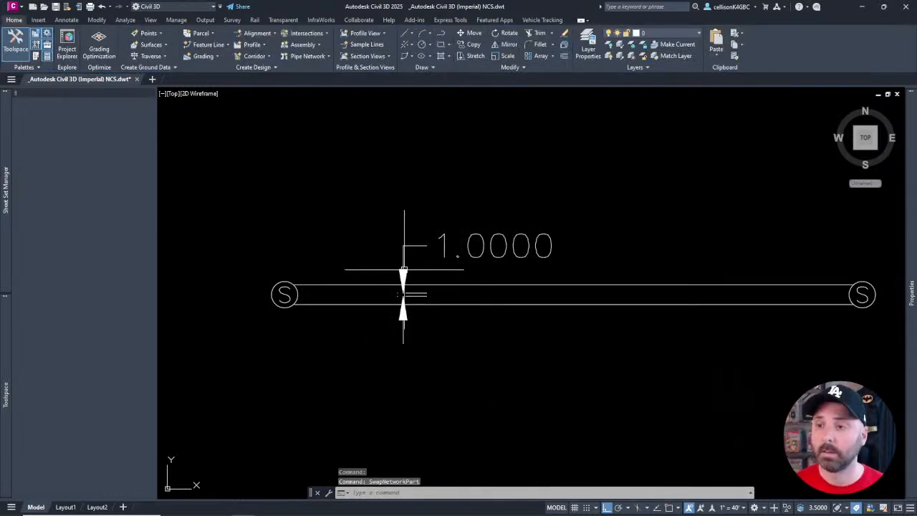
pyautogui.press('Escape')
# Stretch both origin points of the diameter dimension perpendicular to the swapped pipe's inner wall lines
pyautogui.click(402, 293)
pyautogui.scroll(4, 402, 290)
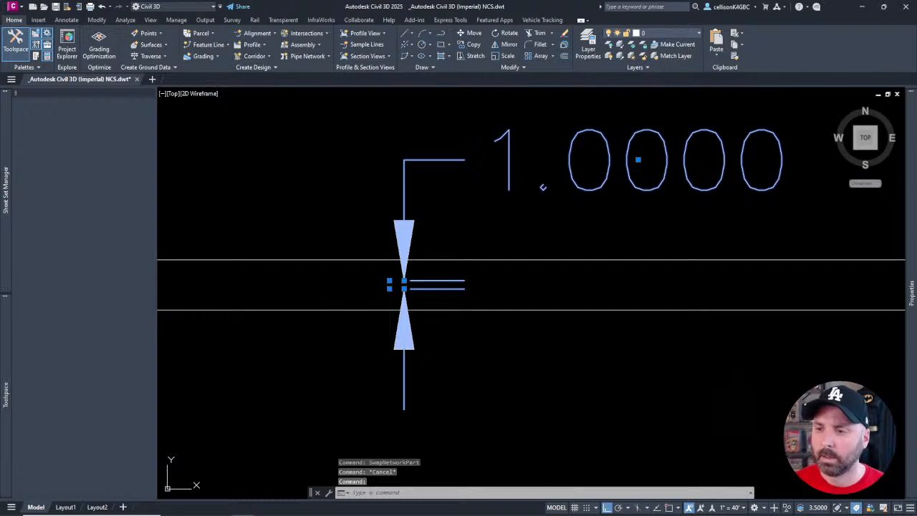
pyautogui.click(389, 281)
pyautogui.write('per')
pyautogui.press('Return')
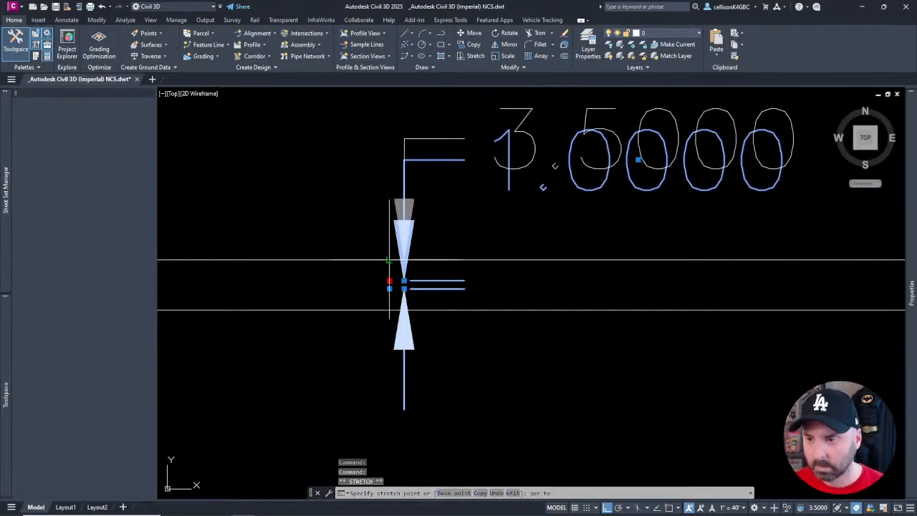
pyautogui.click(392, 256)
pyautogui.click(389, 288)
pyautogui.write('per')
pyautogui.press('Return')
pyautogui.click(389, 309)
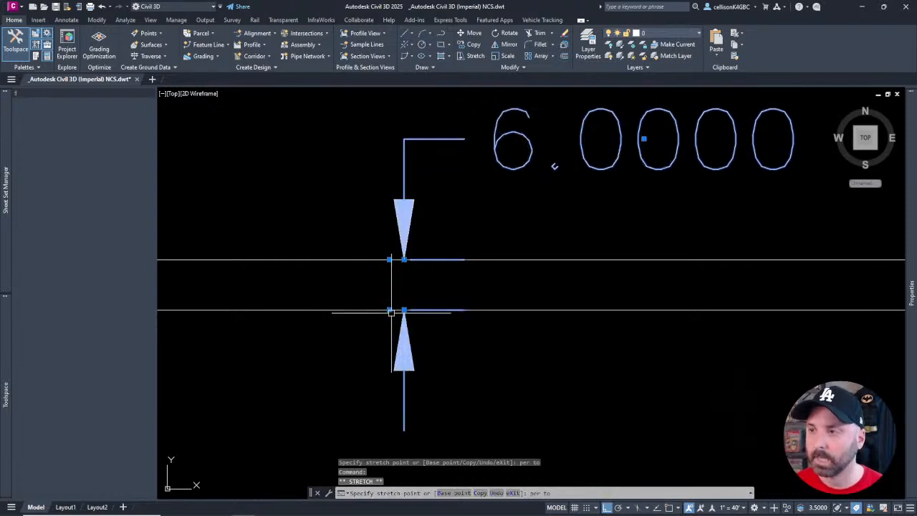
pyautogui.press('Escape')
pyautogui.press('Escape')
pyautogui.press('Escape')
pyautogui.scroll(-4, 510, 352)
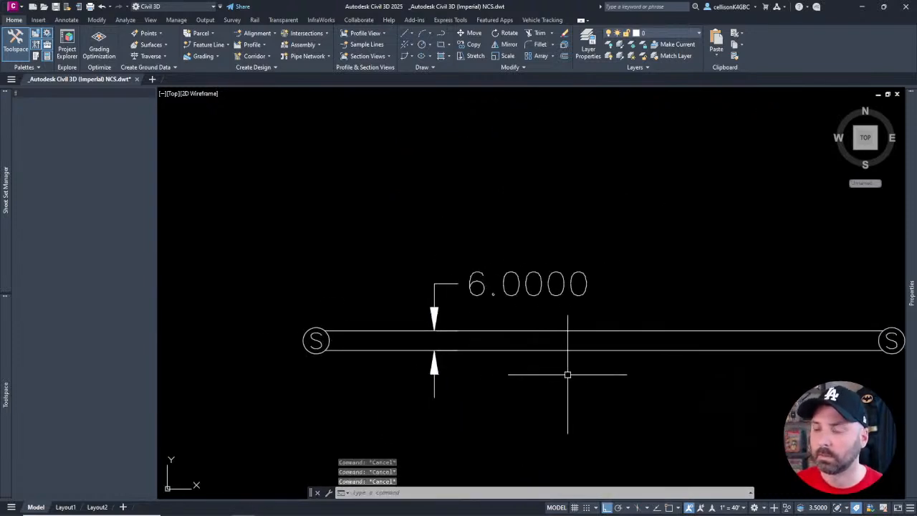
pyautogui.moveTo(565, 373); pyautogui.dragTo(491, 360, button='middle')
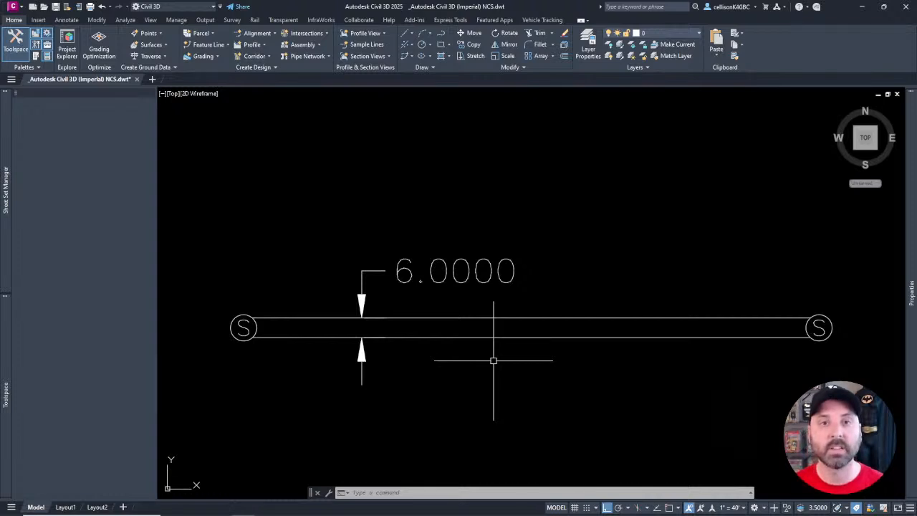
pyautogui.moveTo(591, 288); pyautogui.dragTo(612, 255, button='middle')
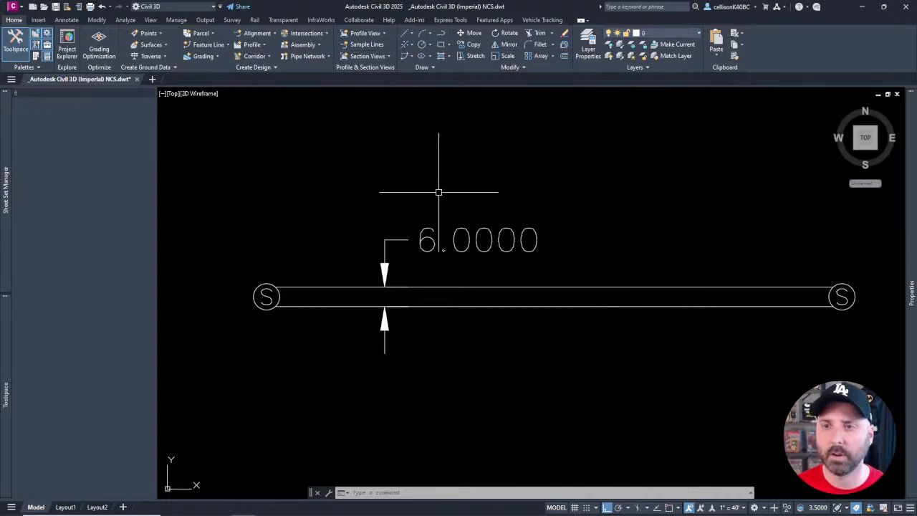
pyautogui.press('Escape')
pyautogui.press('Escape')
pyautogui.press('Escape')
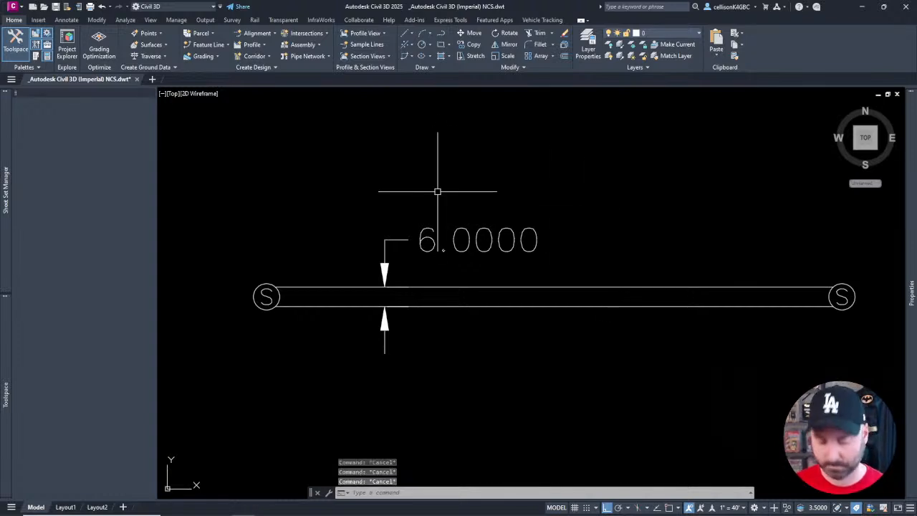
pyautogui.click(267, 67)
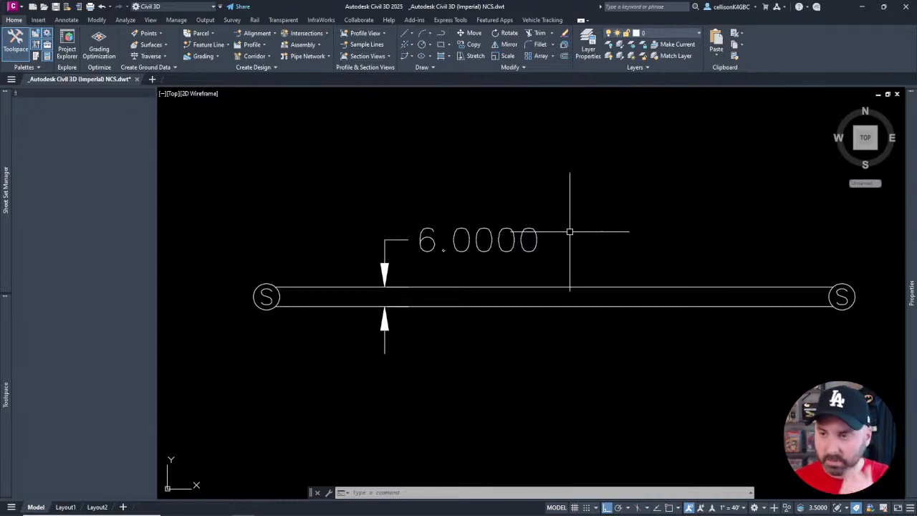
pyautogui.moveTo(568, 231); pyautogui.dragTo(562, 237, button='middle')
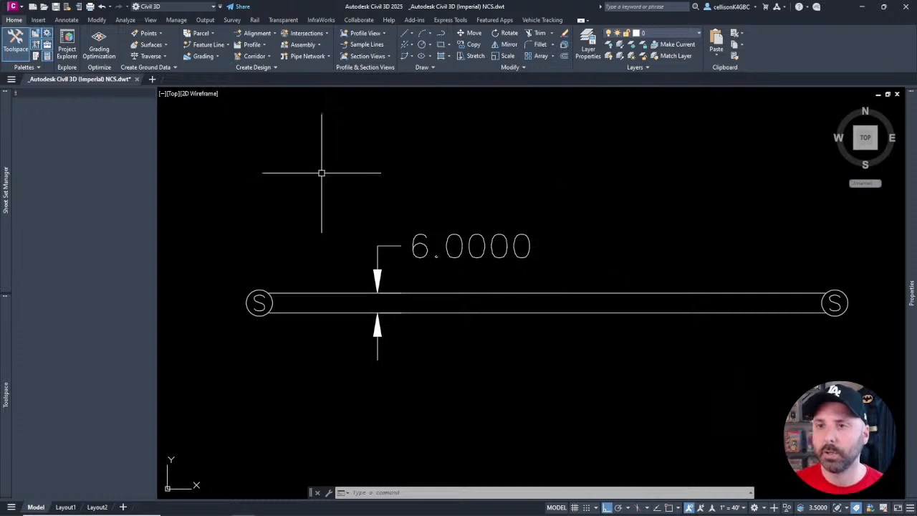
# Open the circular Concrete Pipe family from the US Imperial Pipe Catalog in Part Builder to modify its part sizes
pyautogui.click(274, 67)
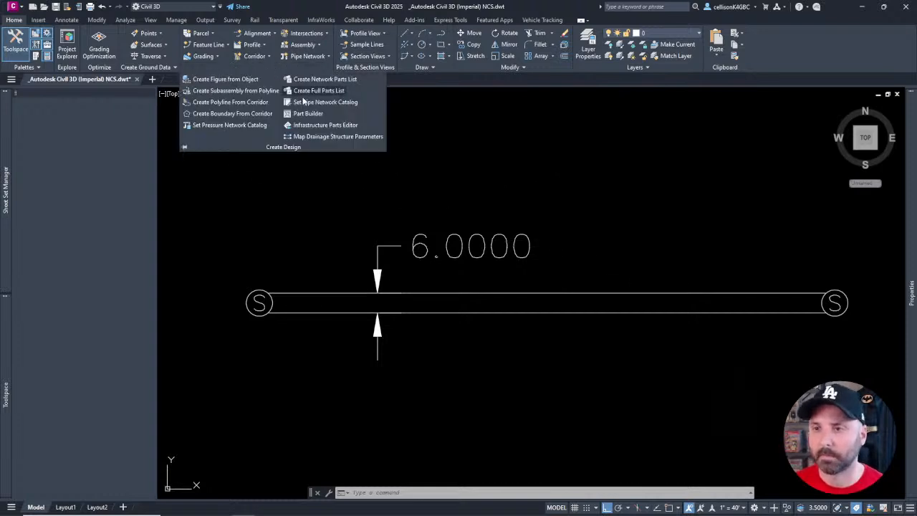
pyautogui.click(310, 114)
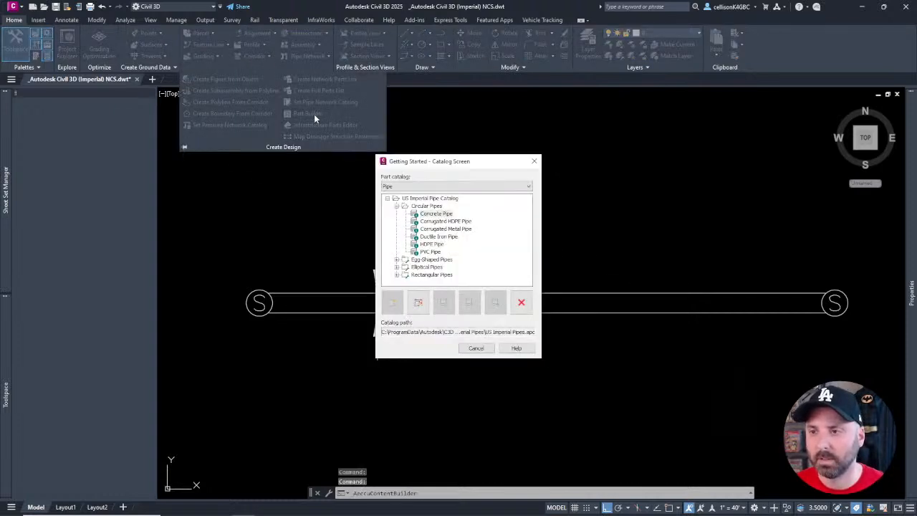
pyautogui.click(438, 215)
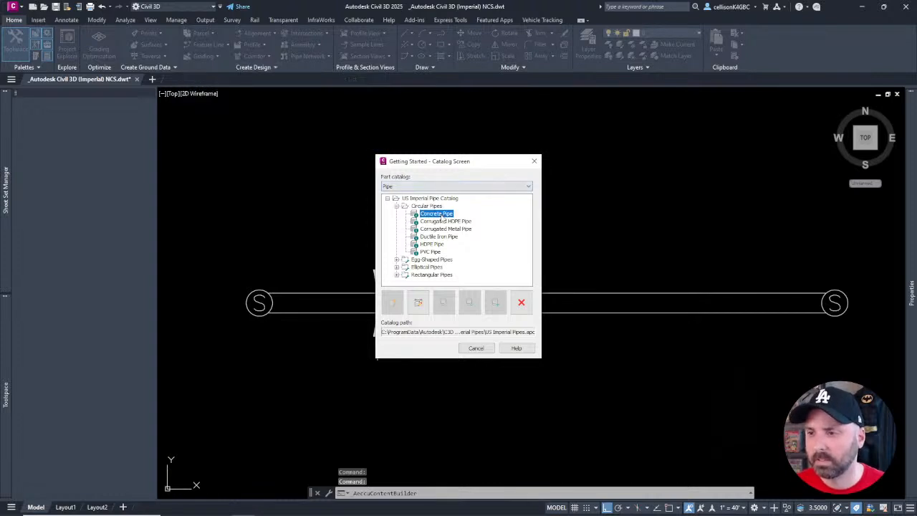
pyautogui.rightClick(440, 216)
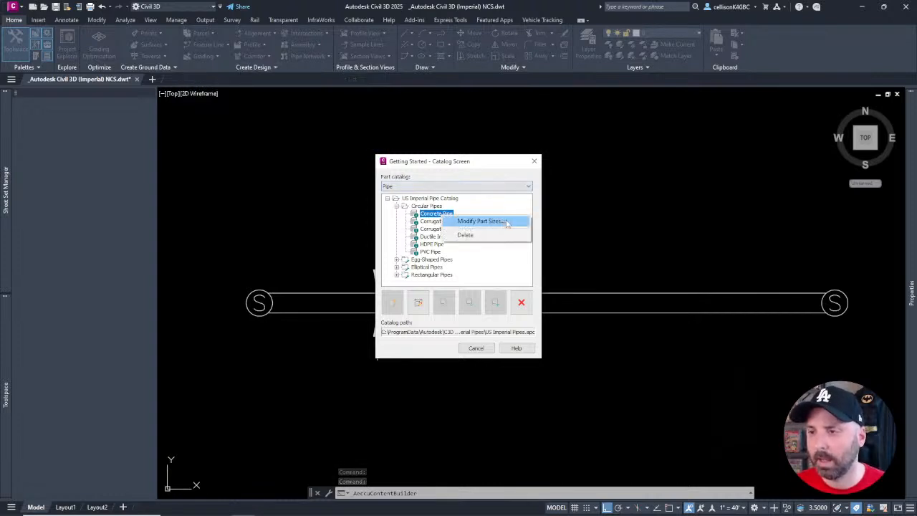
pyautogui.click(481, 220)
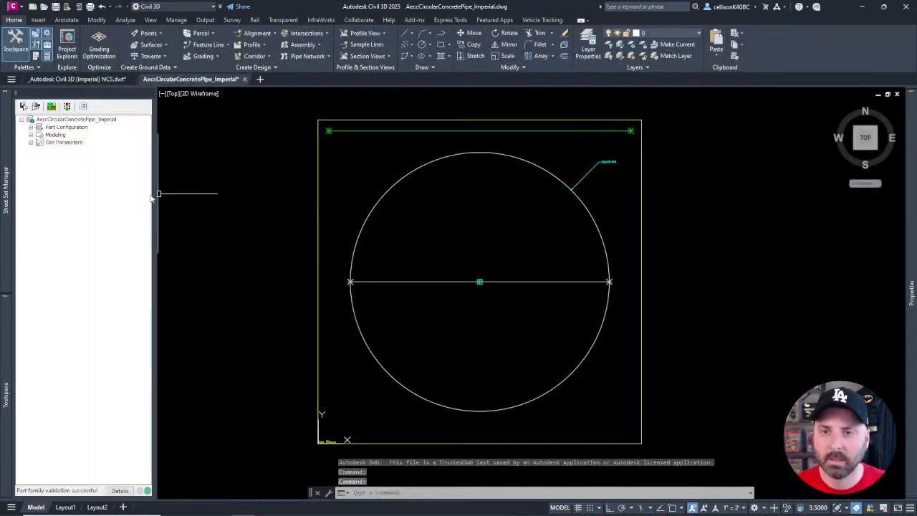
# Open the part size table from the Mat size parameter of the circular concrete pipe family
pyautogui.click(76, 119)
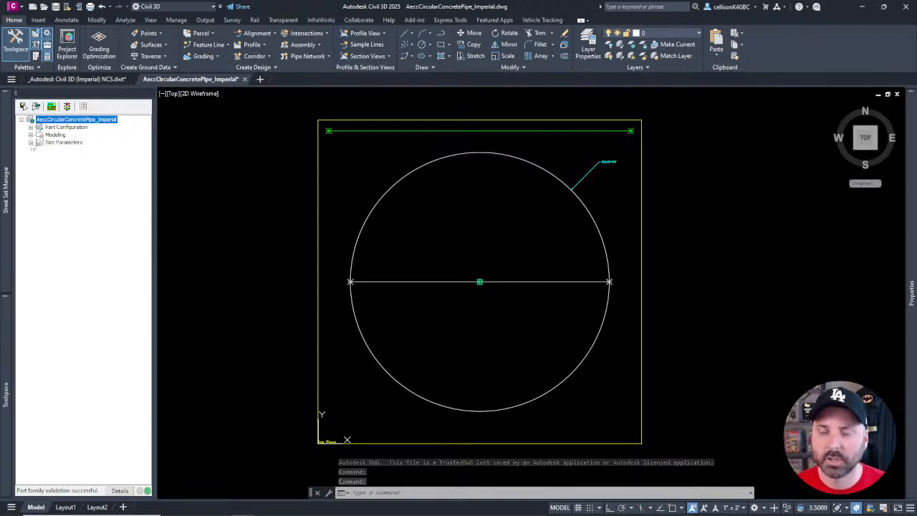
pyautogui.click(31, 142)
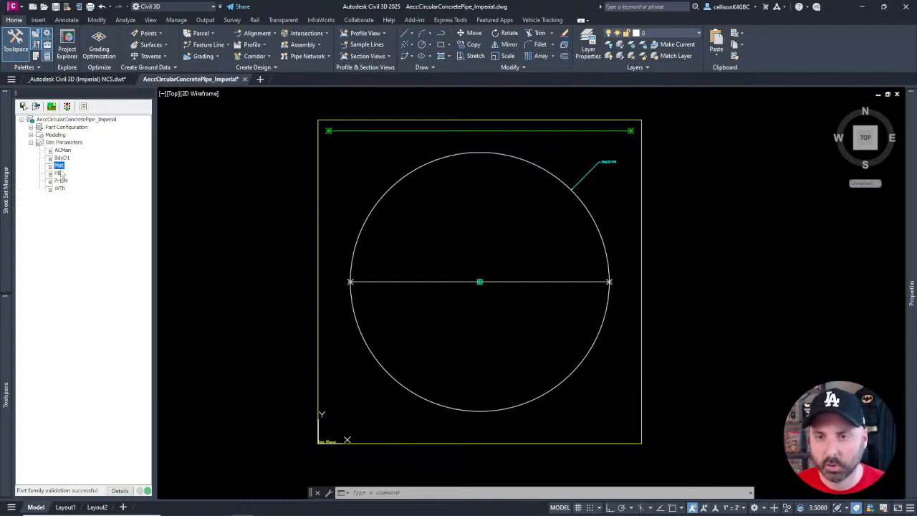
pyautogui.rightClick(60, 165)
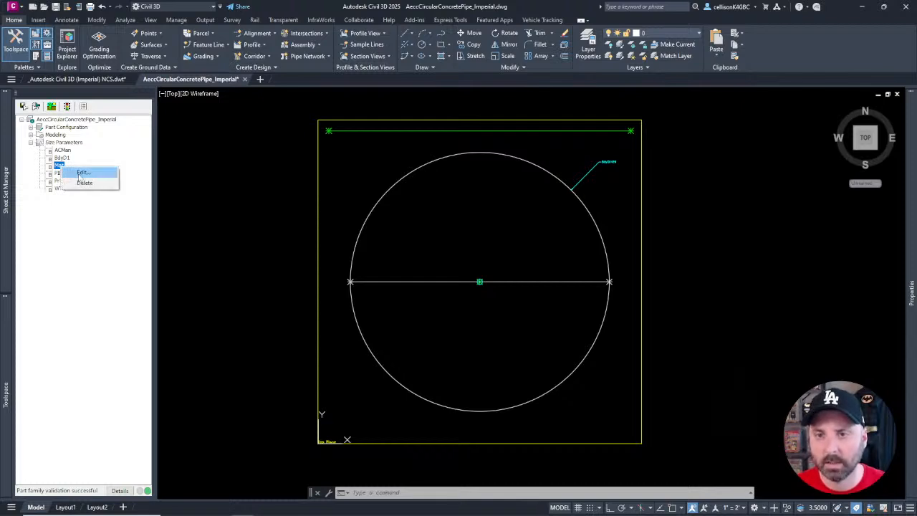
pyautogui.click(82, 174)
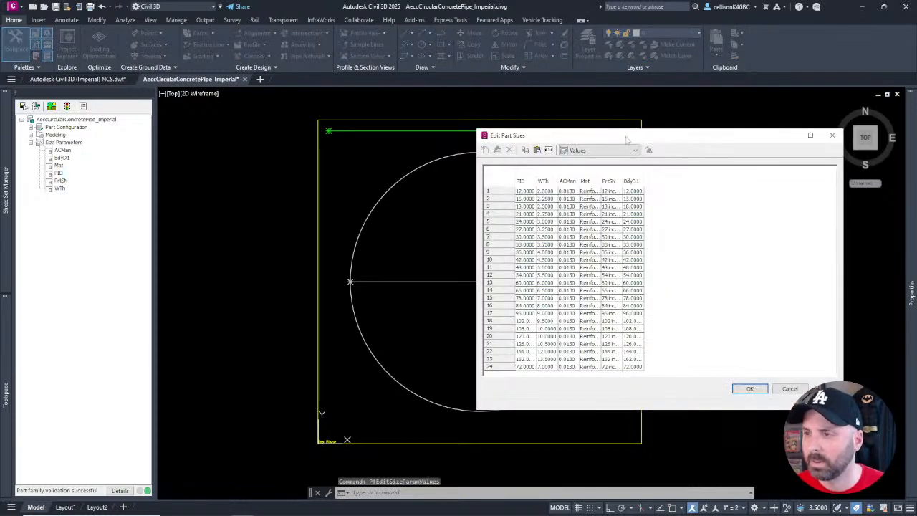
pyautogui.moveTo(613, 141); pyautogui.dragTo(536, 142)
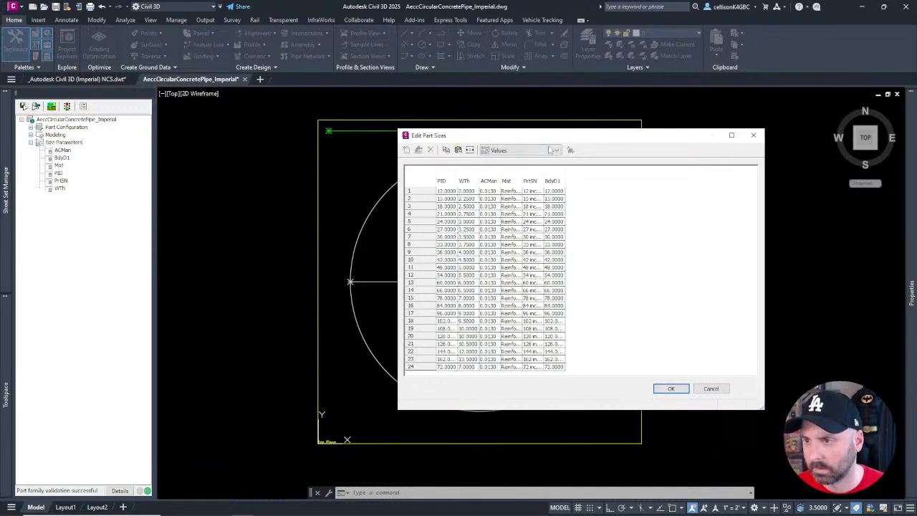
# Examine the part size table in its Calculations, Parameter Configuration and Values views, then close it without saving changes
pyautogui.click(559, 151)
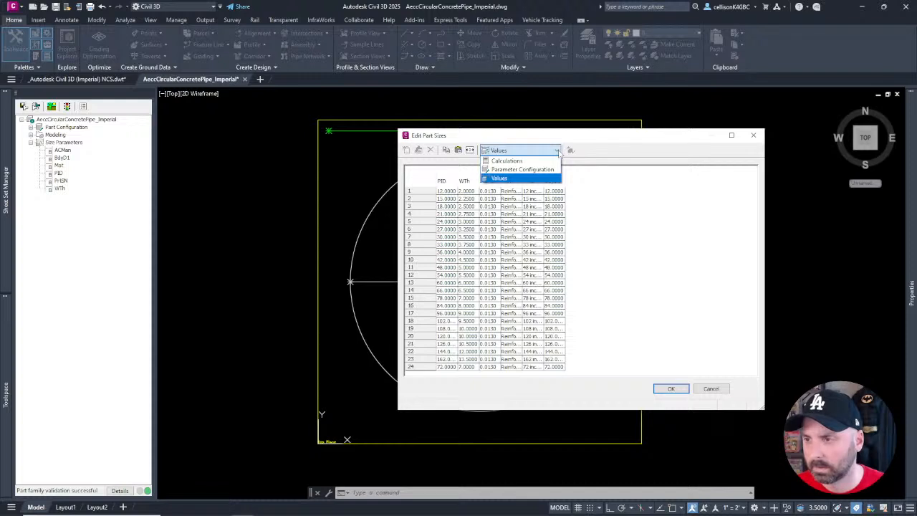
pyautogui.click(529, 161)
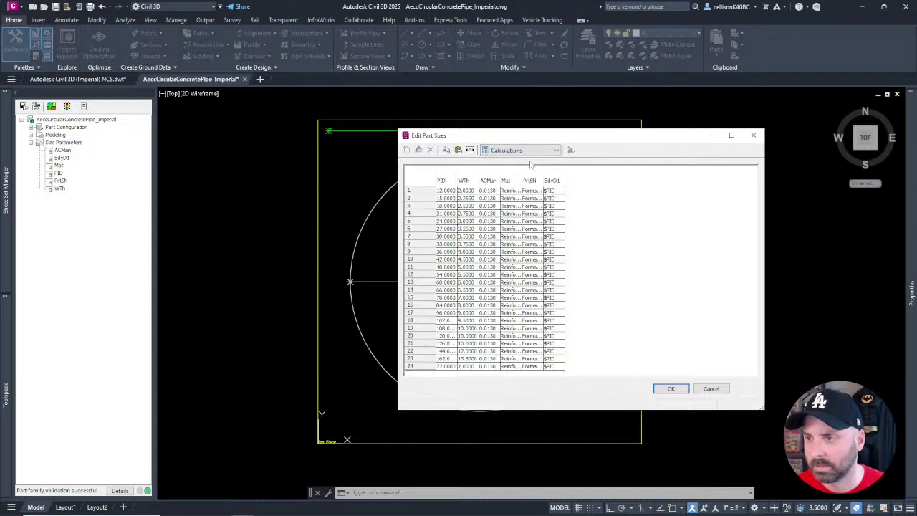
pyautogui.click(552, 152)
pyautogui.click(530, 169)
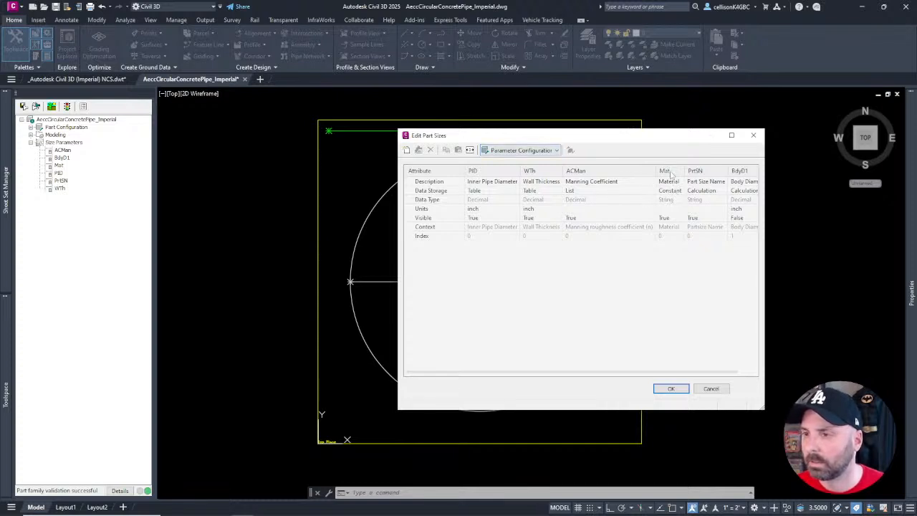
pyautogui.click(670, 226)
pyautogui.click(667, 181)
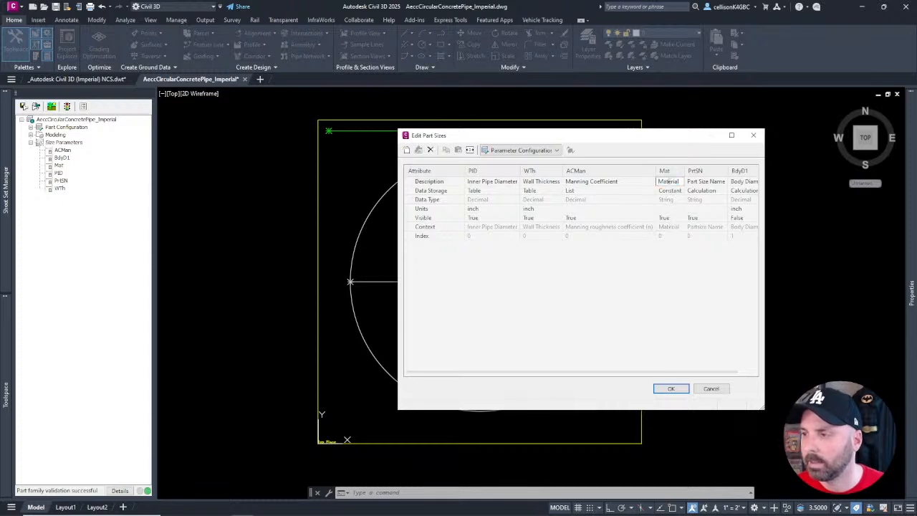
pyautogui.click(667, 181)
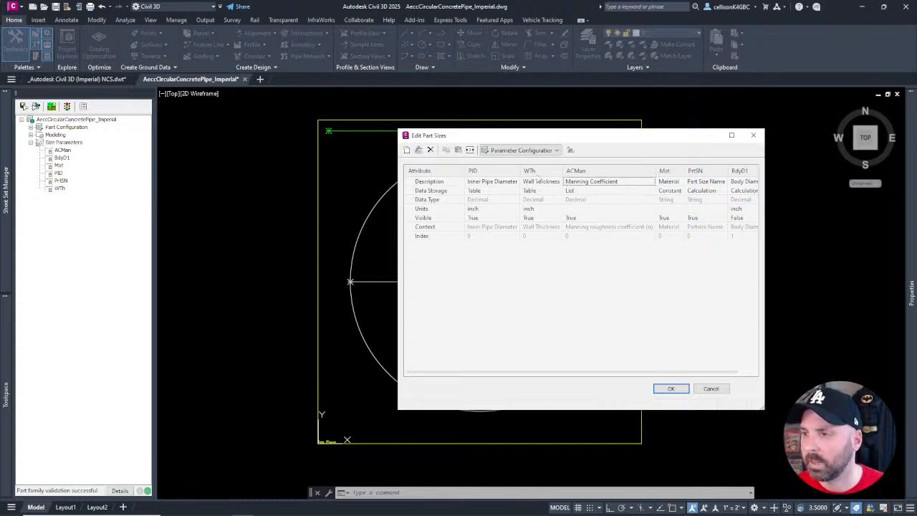
pyautogui.click(542, 151)
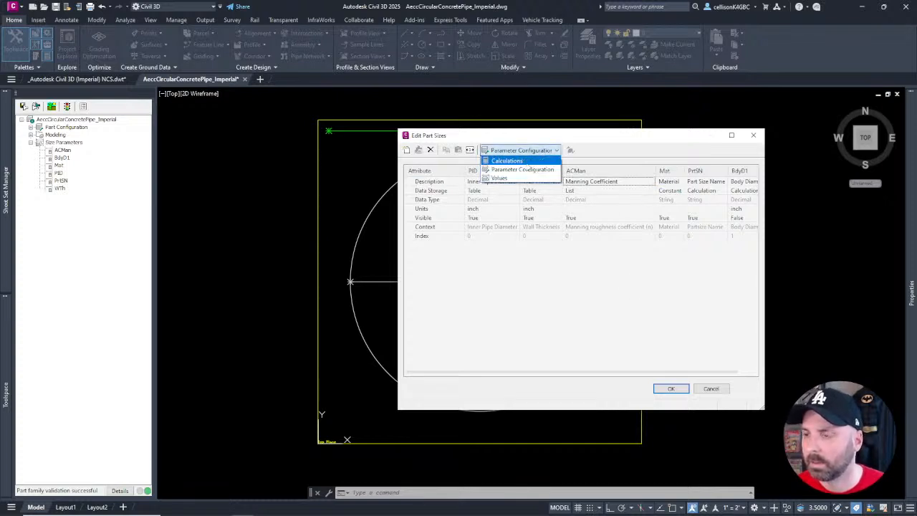
pyautogui.click(522, 178)
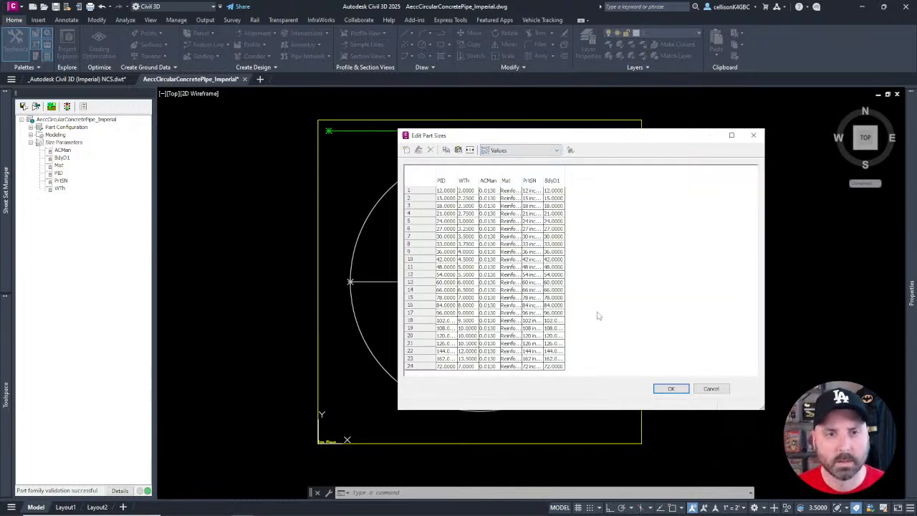
pyautogui.click(711, 389)
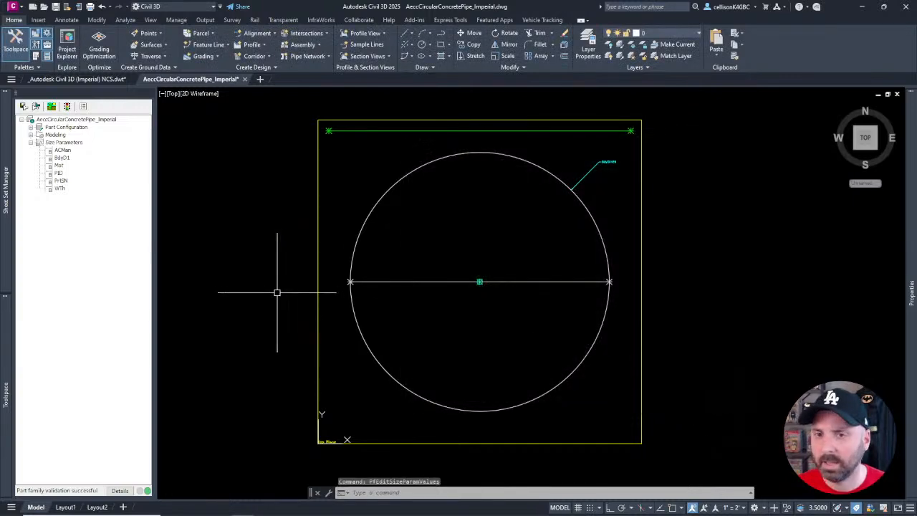
# Open the part size table from the ACMan parameter, widen the Mat column to read the full material names, and cancel
pyautogui.click(62, 151)
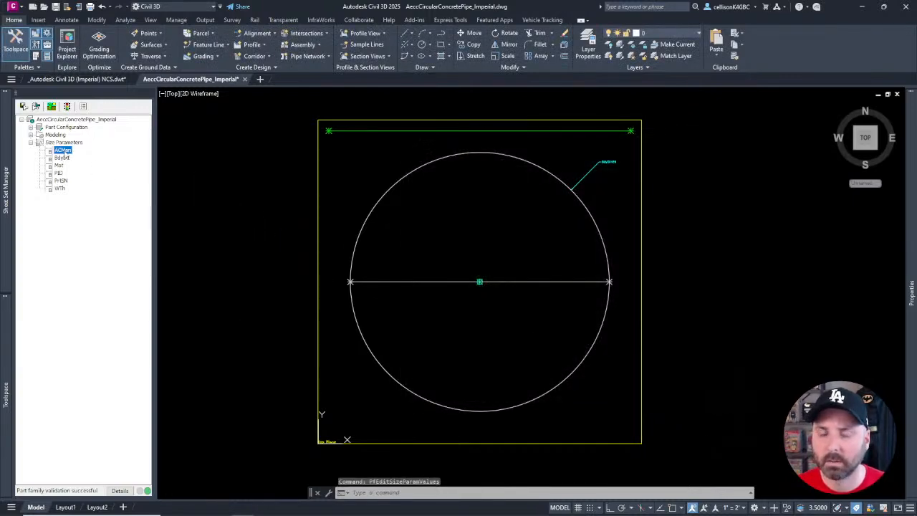
pyautogui.rightClick(64, 151)
pyautogui.click(85, 158)
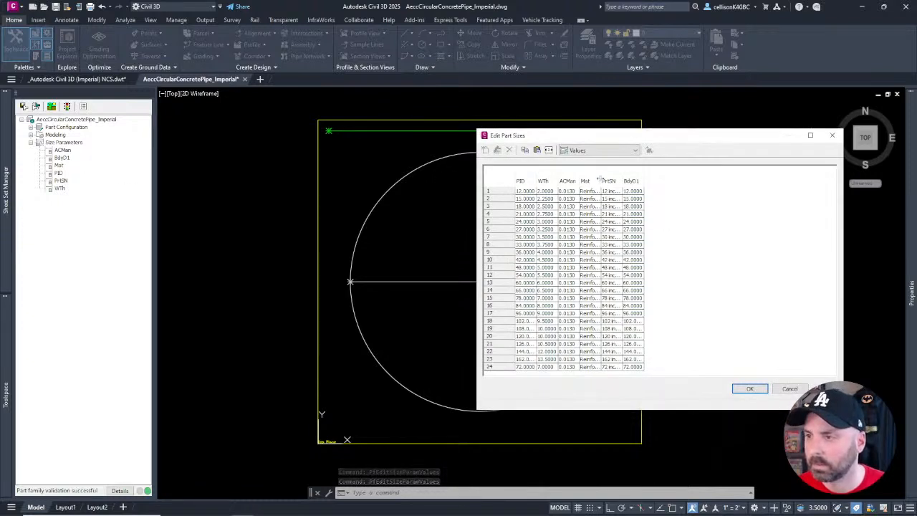
pyautogui.moveTo(620, 180); pyautogui.dragTo(699, 181)
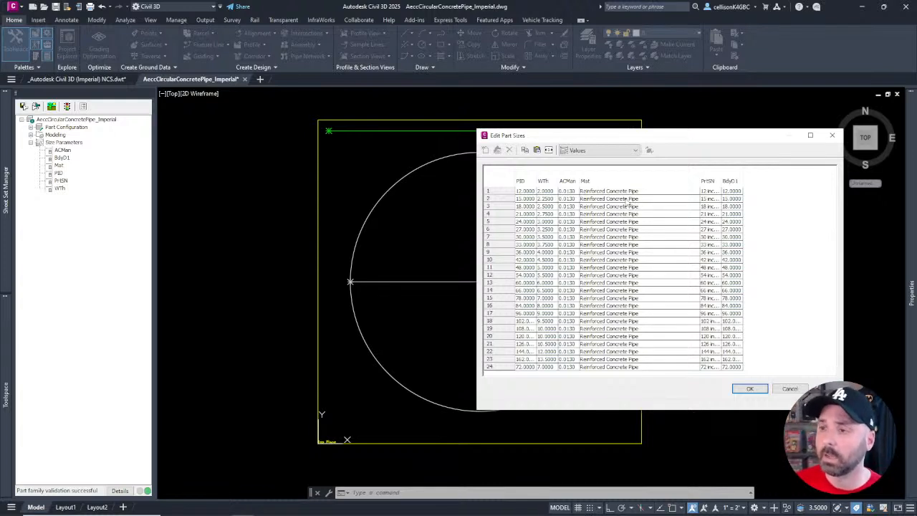
pyautogui.click(791, 389)
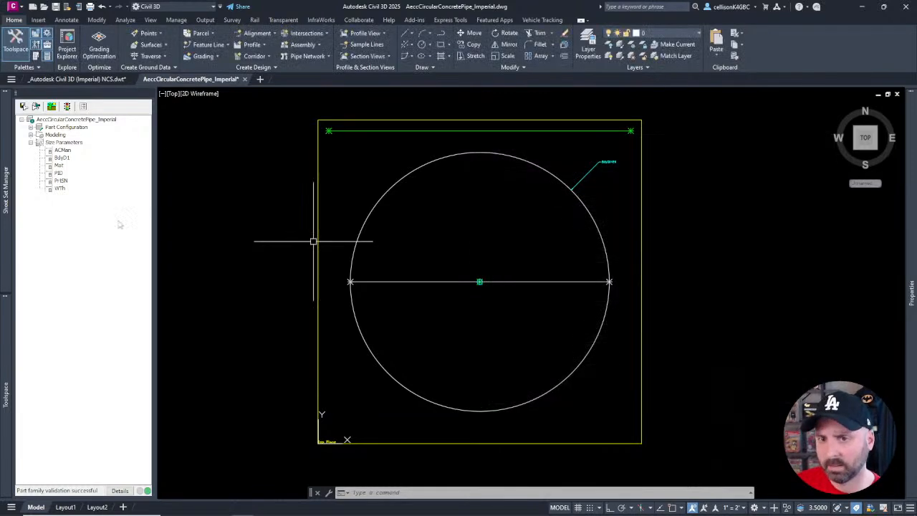
# Reopen the part sizes from the Mat parameter, examine the widened material column, and close the table unchanged
pyautogui.rightClick(59, 165)
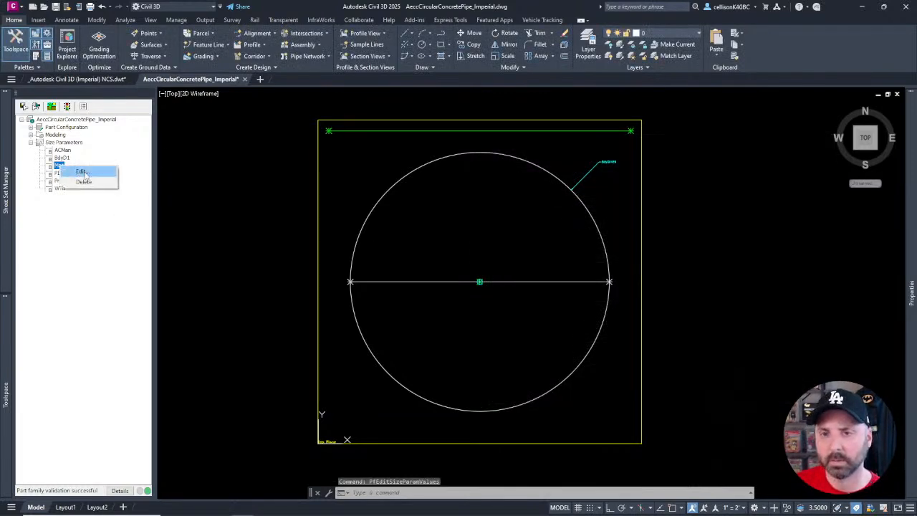
pyautogui.click(83, 172)
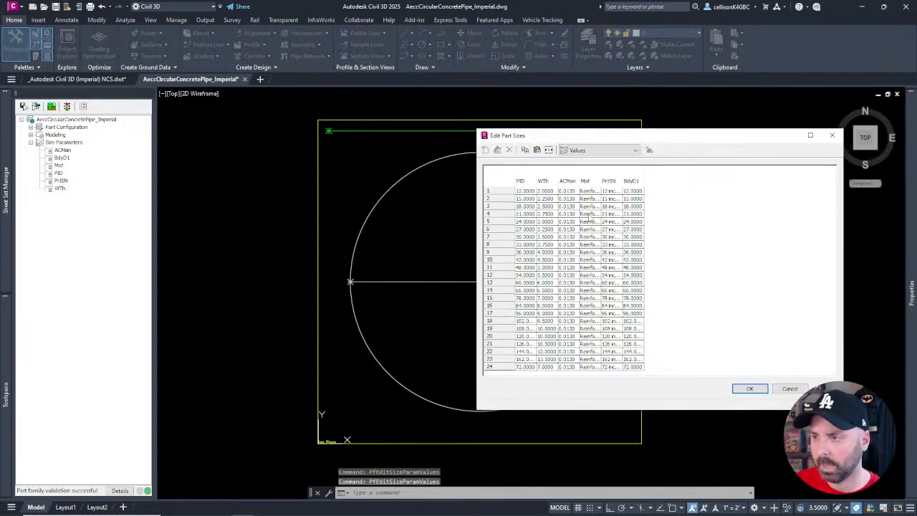
pyautogui.moveTo(600, 181); pyautogui.dragTo(663, 182)
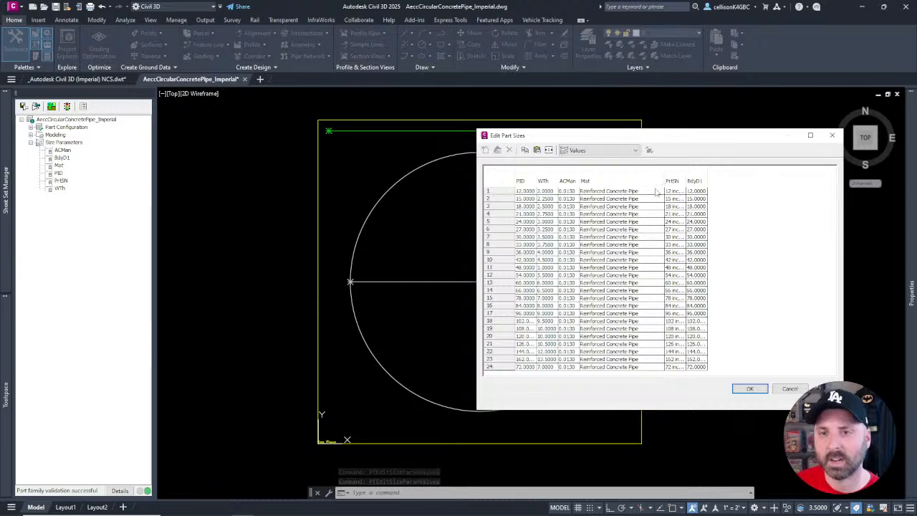
pyautogui.click(832, 135)
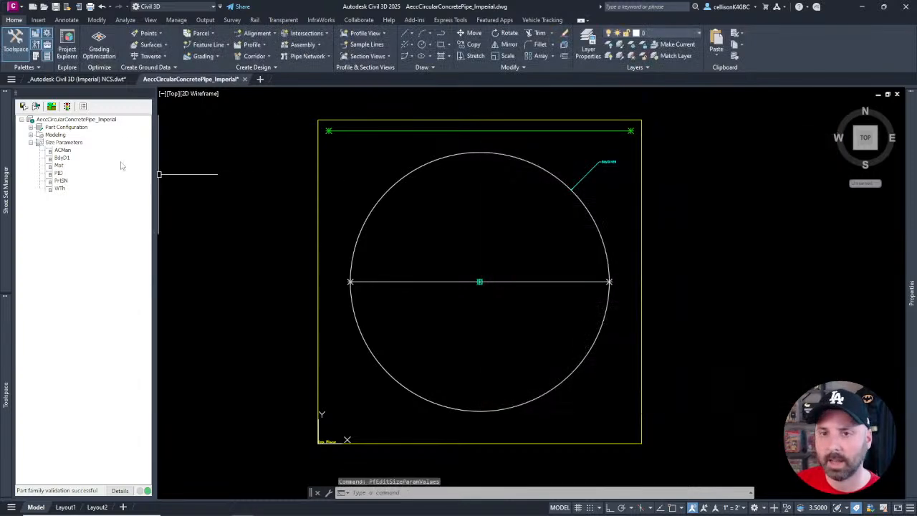
# View the part size table from the PrtSN parameter, dismiss the mail notification, and cancel out of the table
pyautogui.click(60, 180)
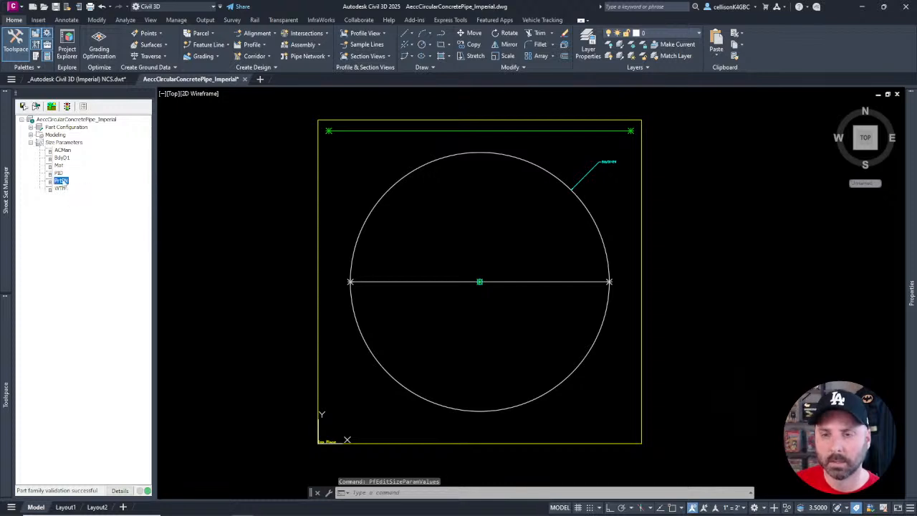
pyautogui.rightClick(61, 181)
pyautogui.click(83, 187)
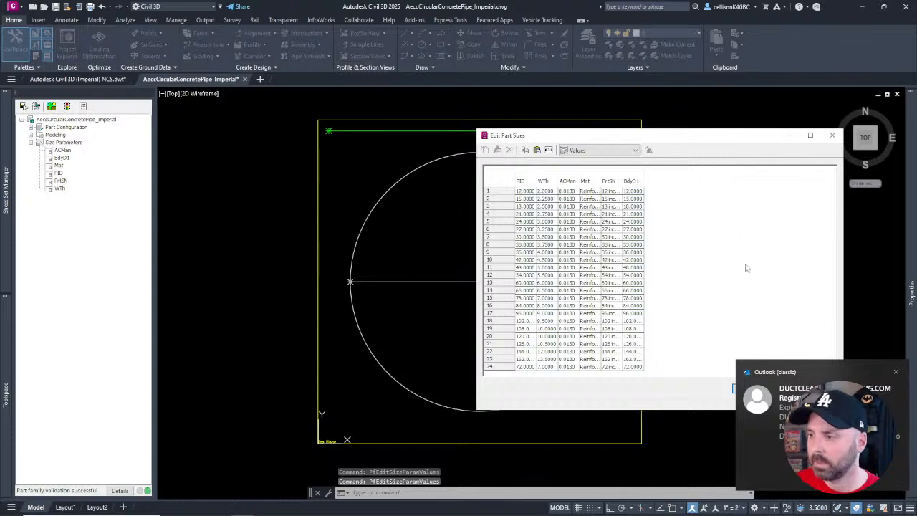
pyautogui.click(895, 373)
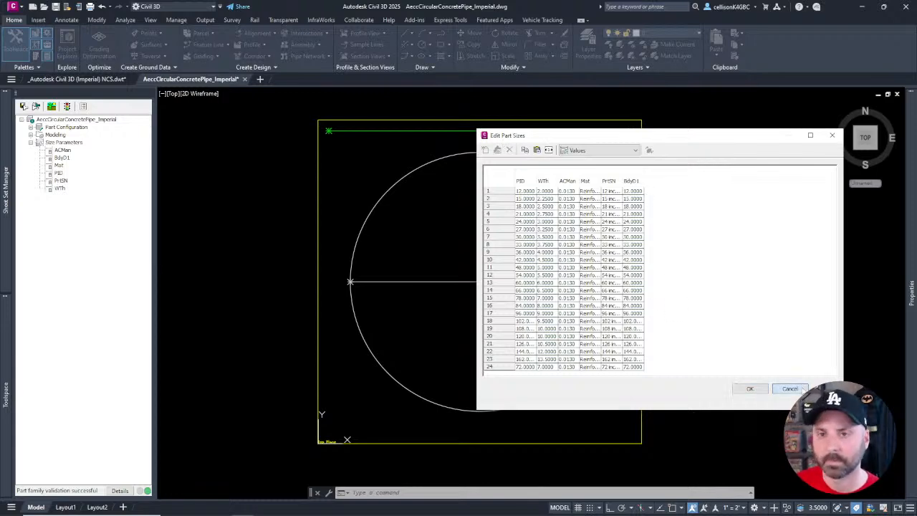
pyautogui.press('Return')
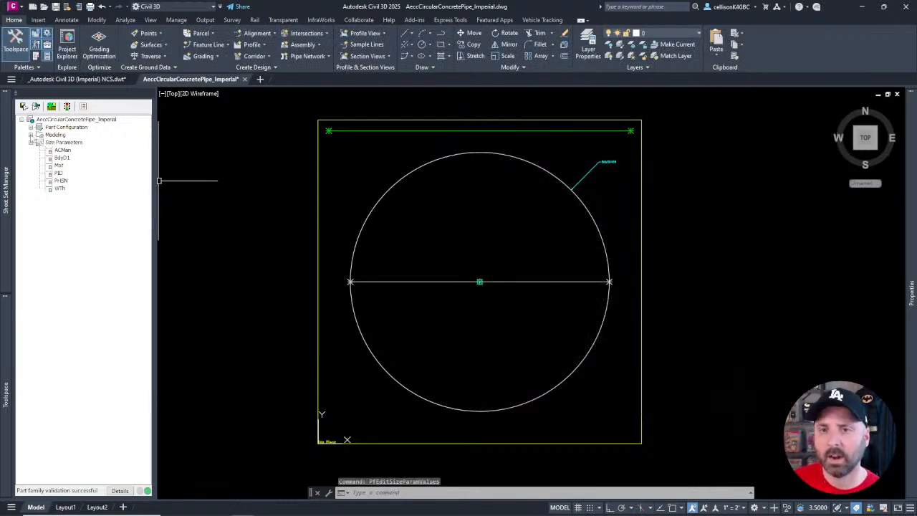
# Expand the Modeling branch down to the Top Plane and inspect its Circular Pipe profile and Geometry entries
pyautogui.click(31, 134)
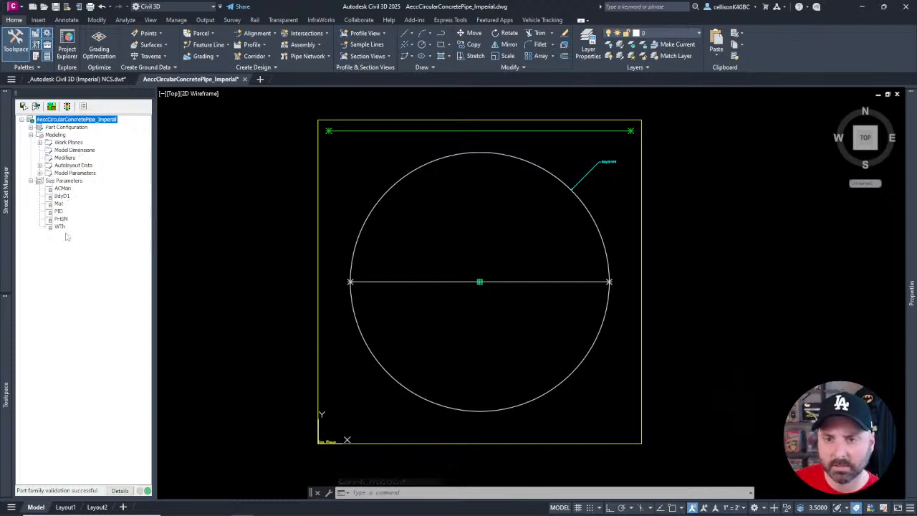
pyautogui.click(69, 142)
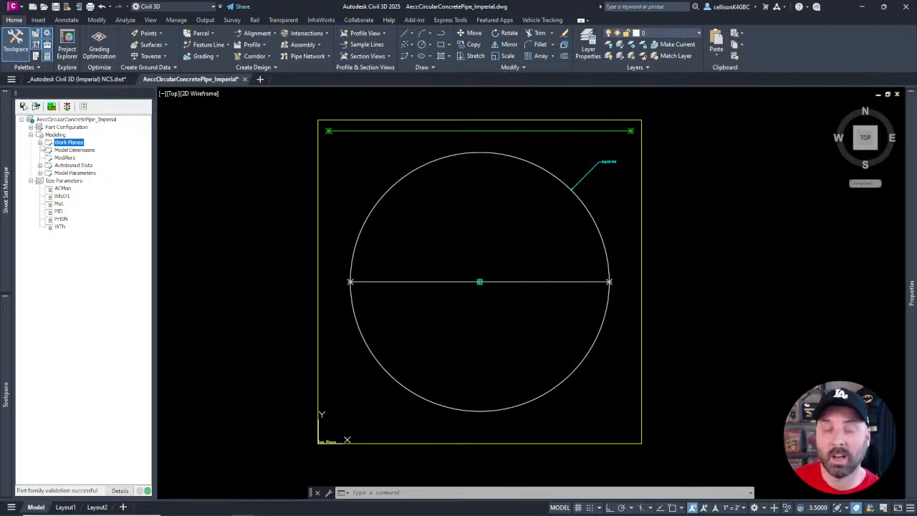
pyautogui.click(40, 143)
pyautogui.click(49, 151)
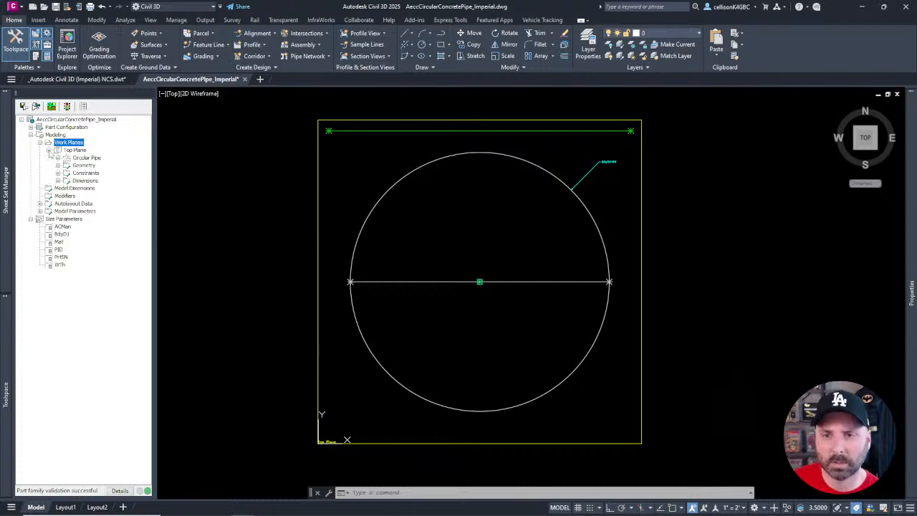
pyautogui.click(81, 157)
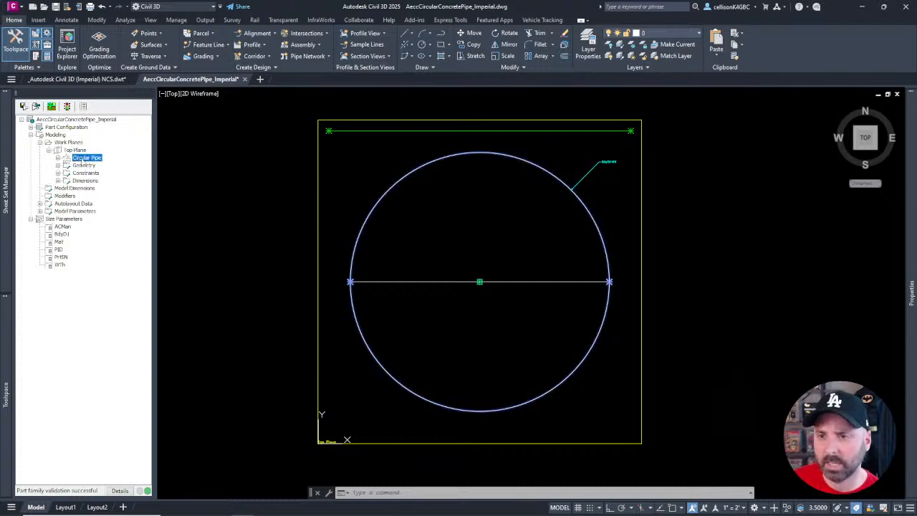
pyautogui.click(91, 165)
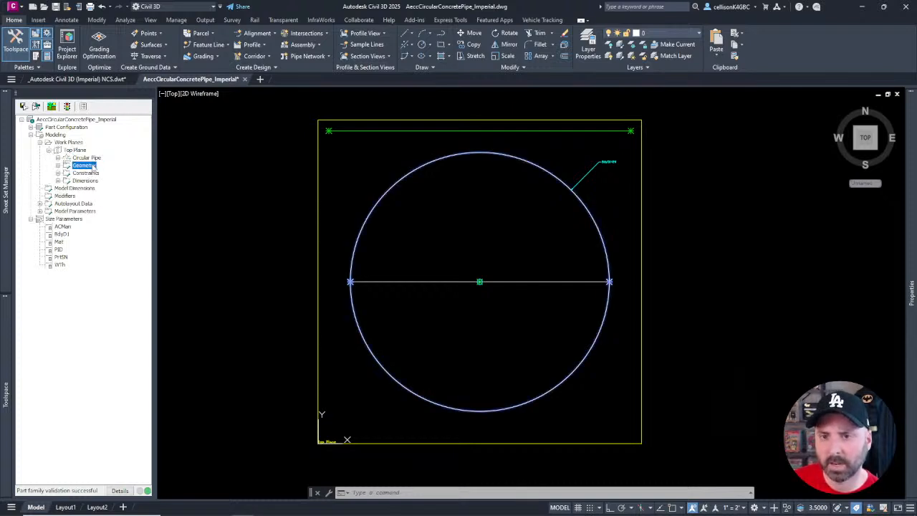
pyautogui.click(58, 165)
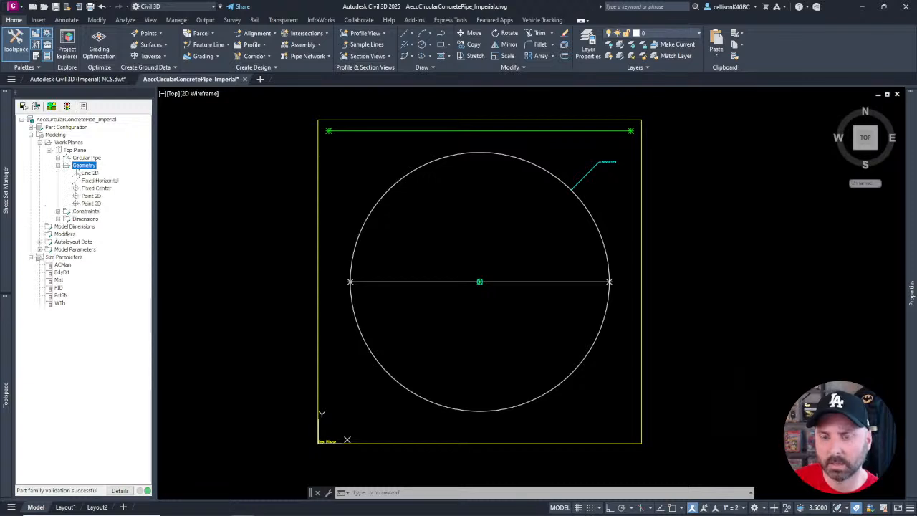
# Expand the Circular Pipe profile and highlight its 2D arcs and points one by one in the model
pyautogui.click(58, 157)
pyautogui.click(89, 172)
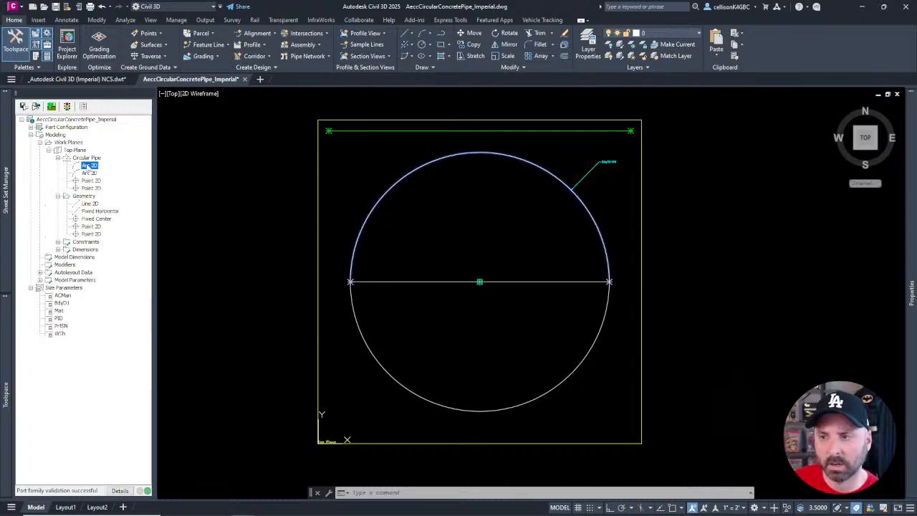
pyautogui.click(92, 181)
pyautogui.click(92, 186)
pyautogui.click(91, 181)
pyautogui.click(89, 172)
pyautogui.click(89, 165)
# Highlight the Geometry entries Fixed Center and Point 2D, and expand the Constraints to inspect the Coincident and Midpoint constraints in the model
pyautogui.click(102, 220)
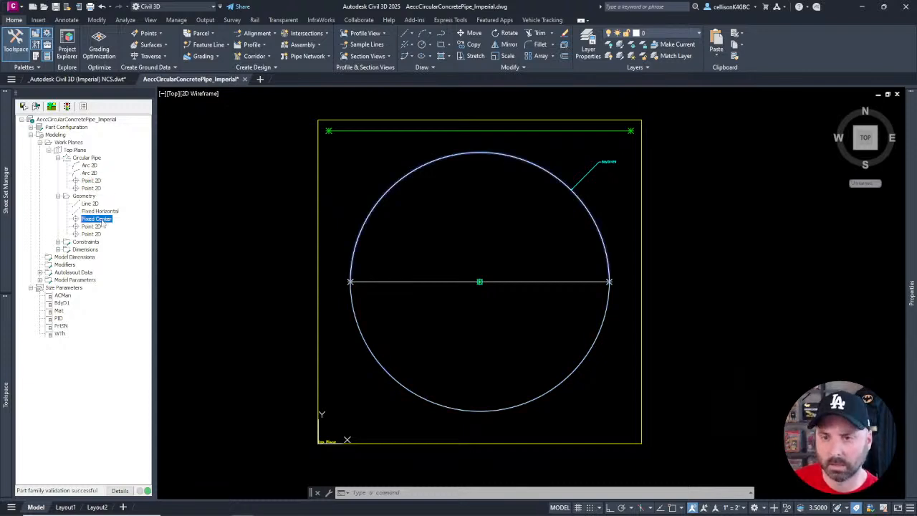
pyautogui.click(91, 226)
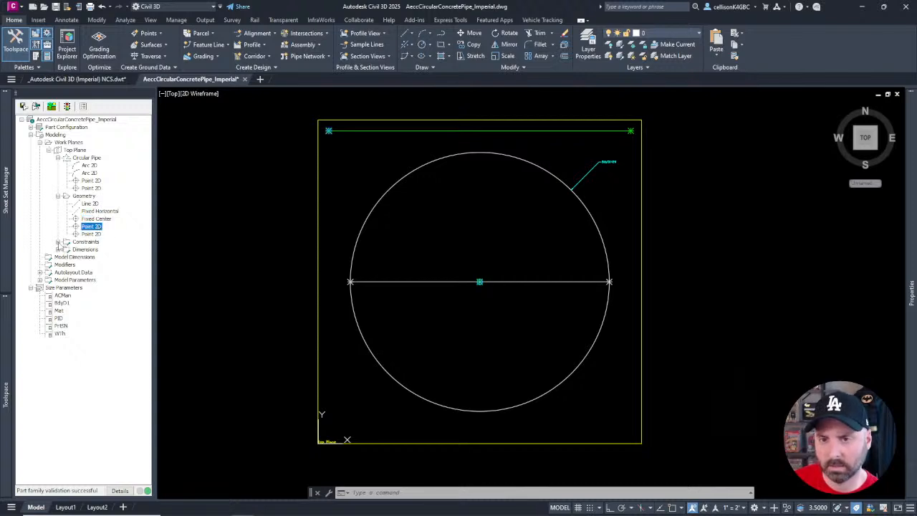
pyautogui.click(58, 242)
pyautogui.click(96, 256)
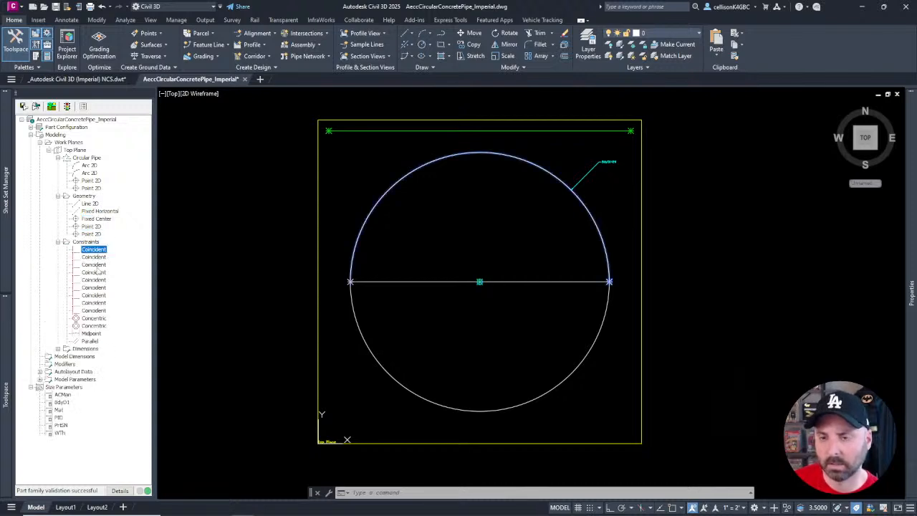
pyautogui.click(96, 264)
pyautogui.click(93, 333)
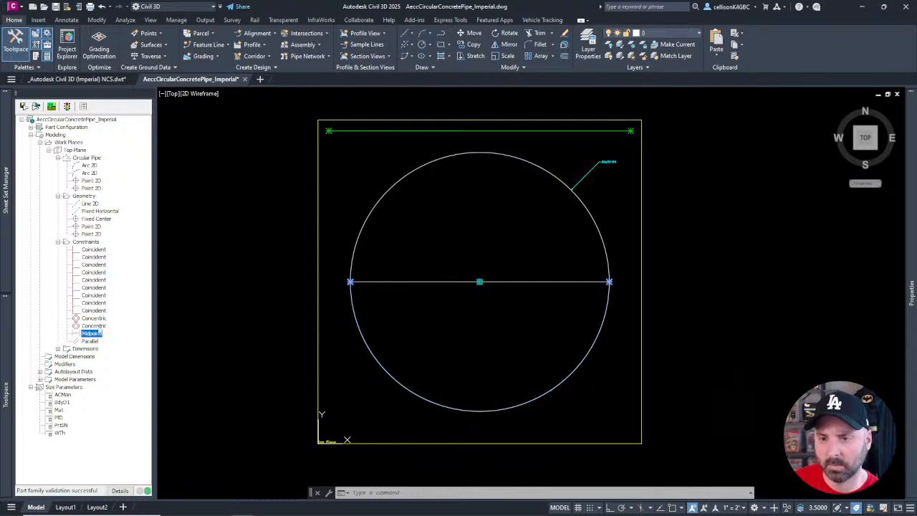
# Inspect the BdyD1 dimension, Model Dimensions and Autolayout Data entries, and collapse the Modeling and Size Parameters branches
pyautogui.click(58, 348)
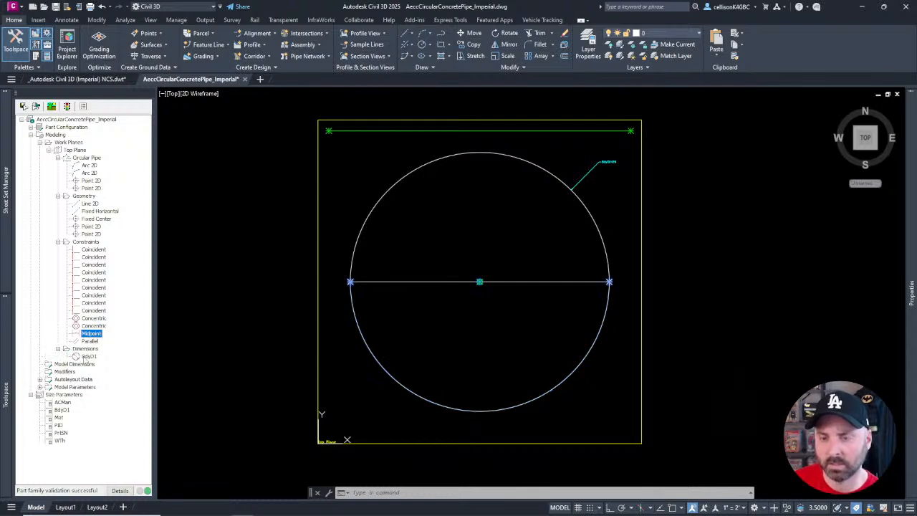
pyautogui.click(88, 356)
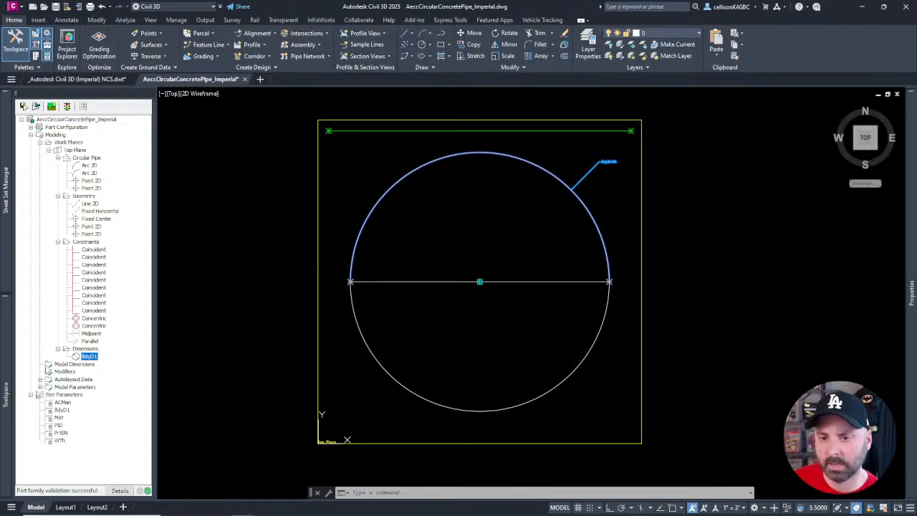
pyautogui.click(63, 364)
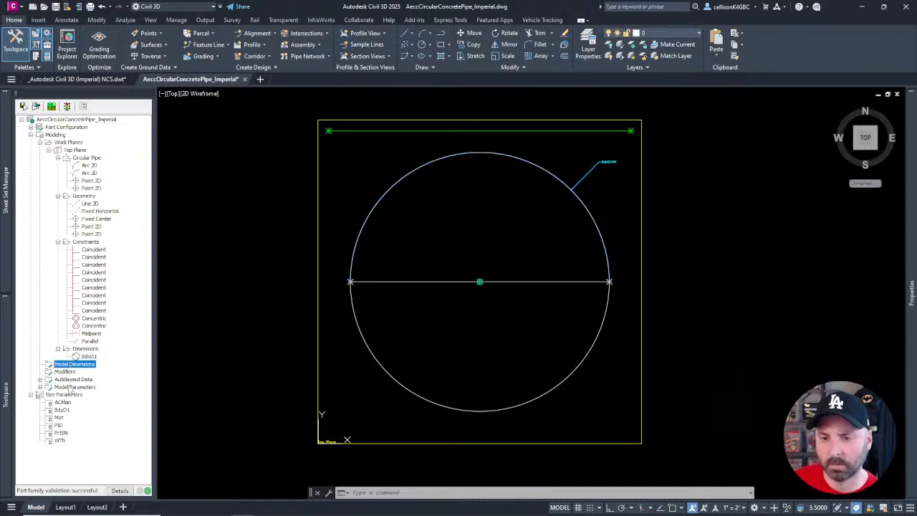
pyautogui.click(69, 380)
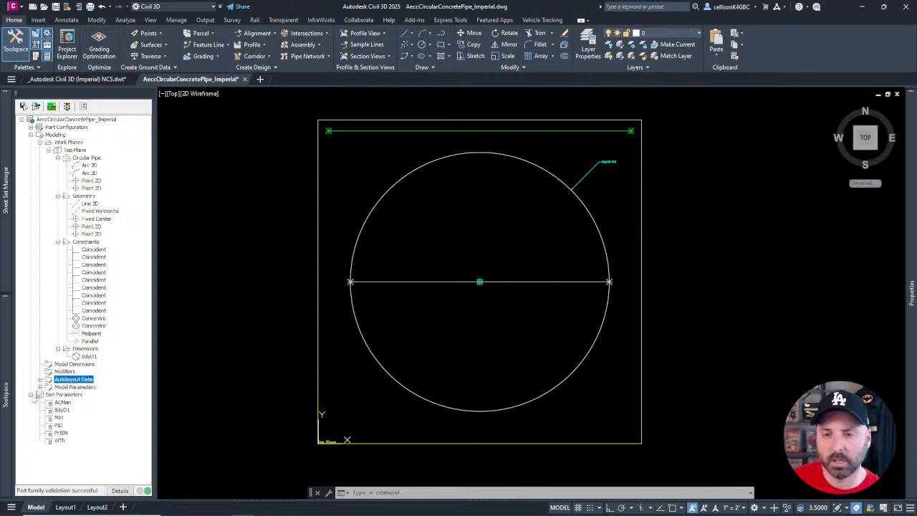
pyautogui.click(31, 136)
pyautogui.click(30, 143)
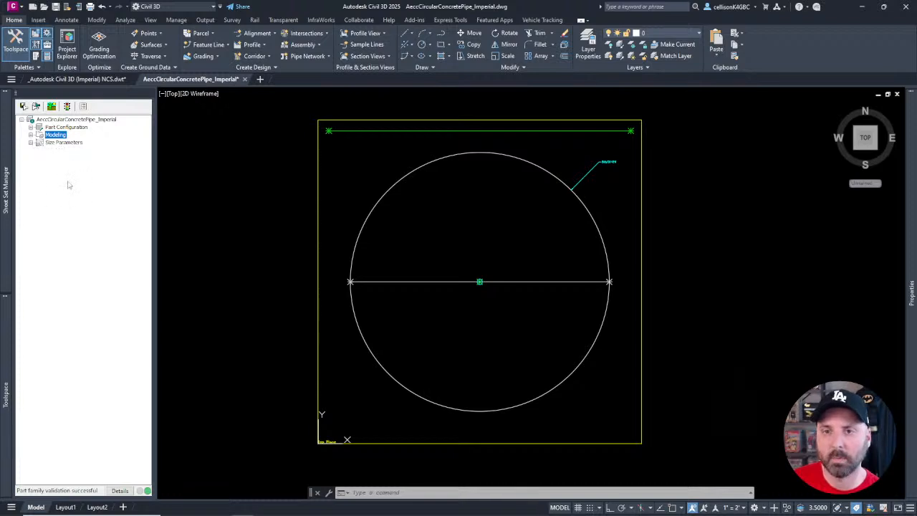